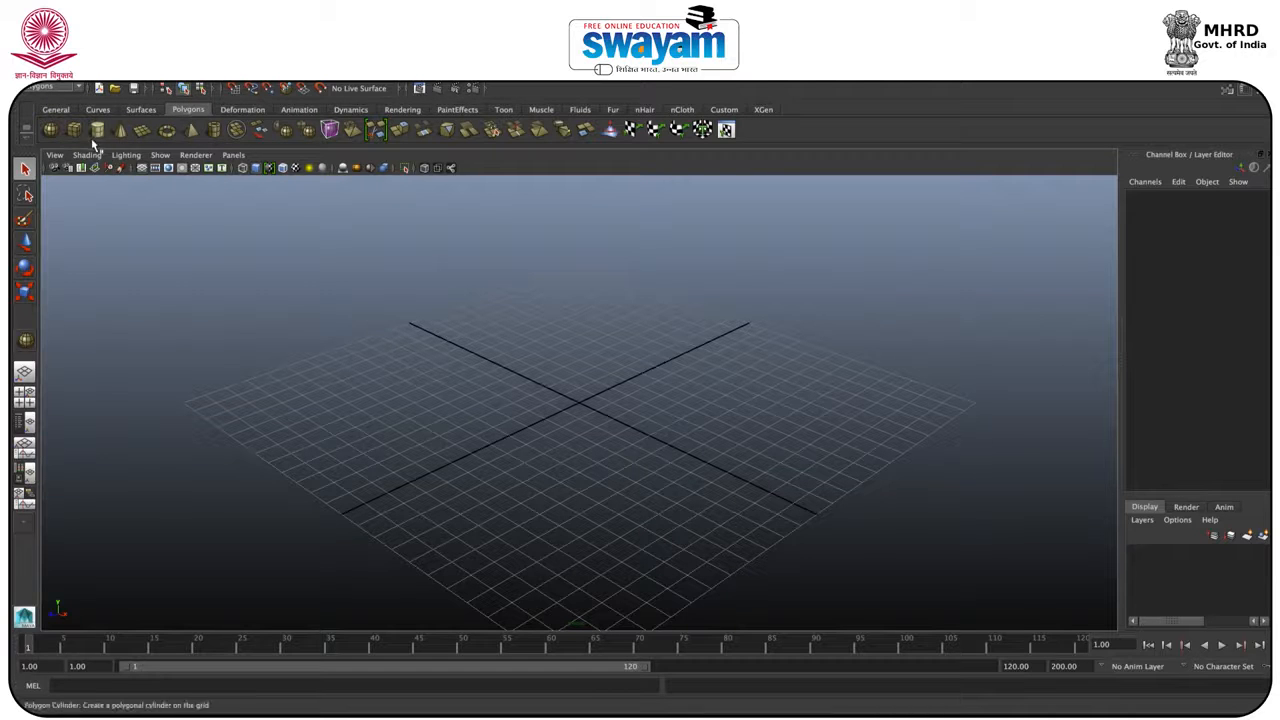
# Create a polygon sphere of radius about 4.6 near the grid centre and raise it to about 6.8 in Y.
pyautogui.click(57, 137)
pyautogui.moveTo(573, 400); pyautogui.dragTo(651, 457)
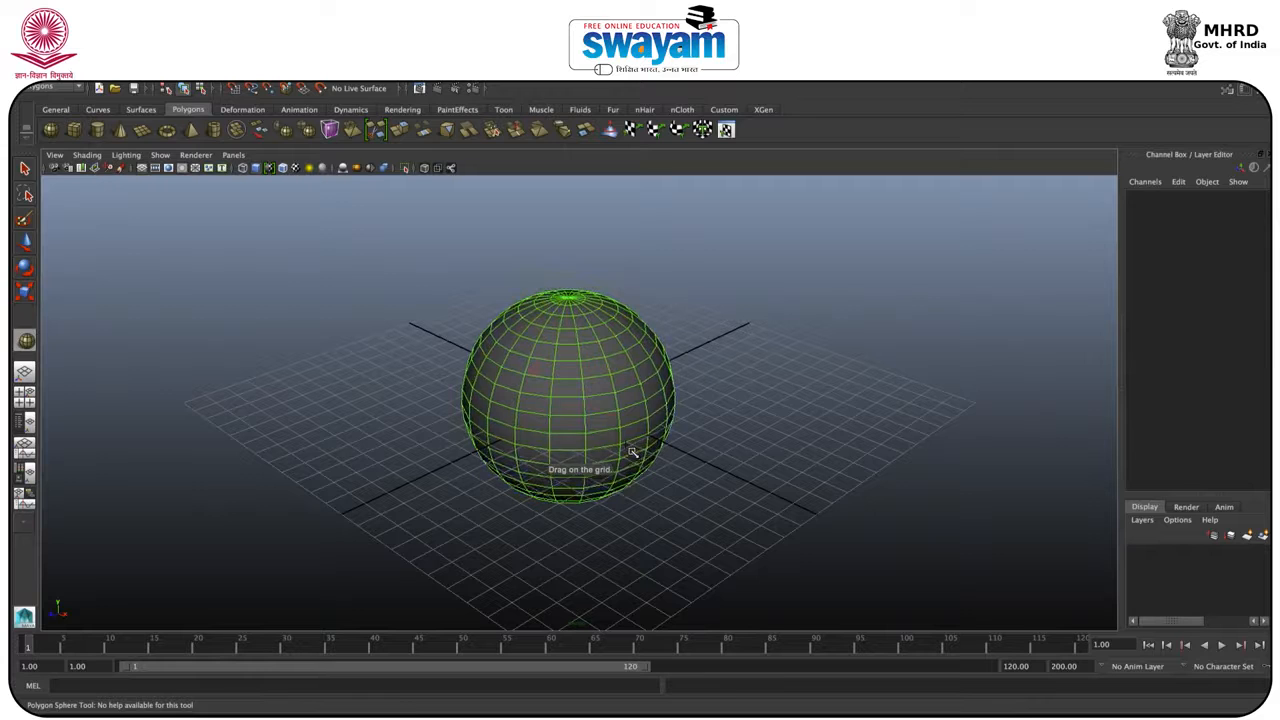
pyautogui.press('w')
pyautogui.keyDown('alt'); pyautogui.moveTo(535, 532); pyautogui.dragTo(571, 506); pyautogui.keyUp('alt')
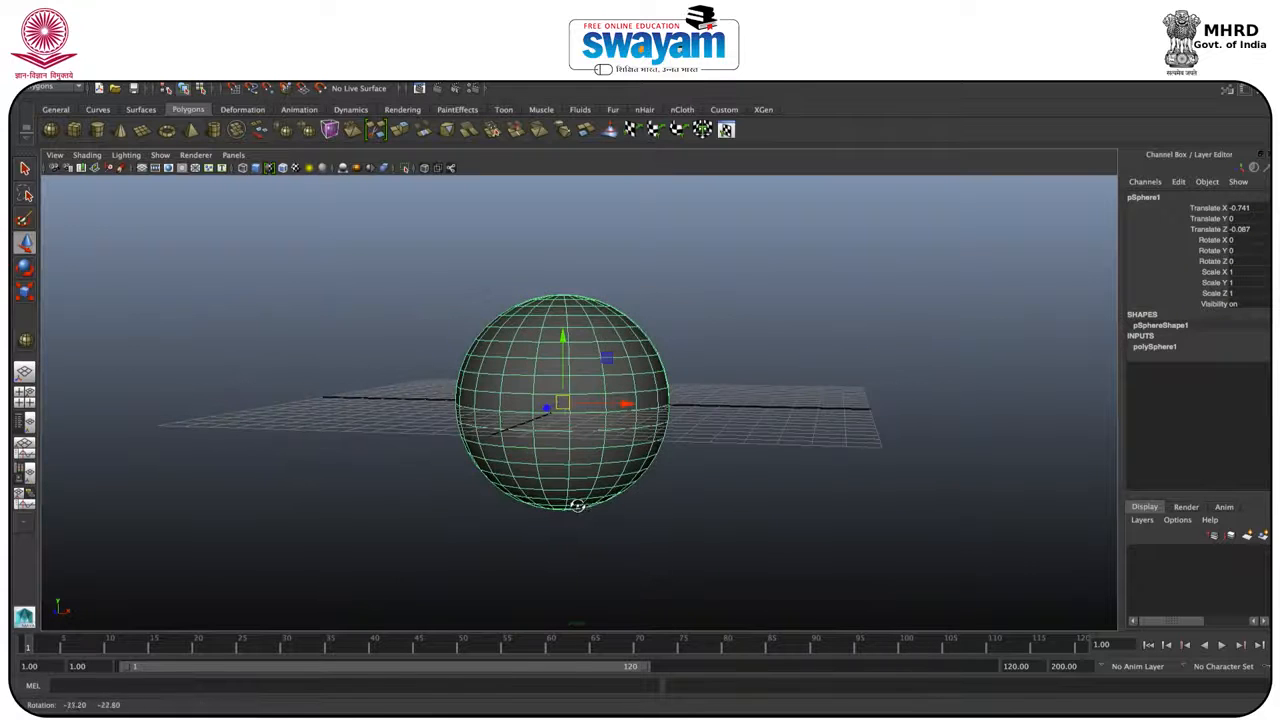
pyautogui.moveTo(566, 362); pyautogui.dragTo(585, 213)
pyautogui.keyDown('alt'); pyautogui.moveTo(590, 314); pyautogui.dragTo(586, 410, button='middle'); pyautogui.keyUp('alt')
# Set the sphere's axis and height subdivisions both to 55.
pyautogui.click(1147, 347)
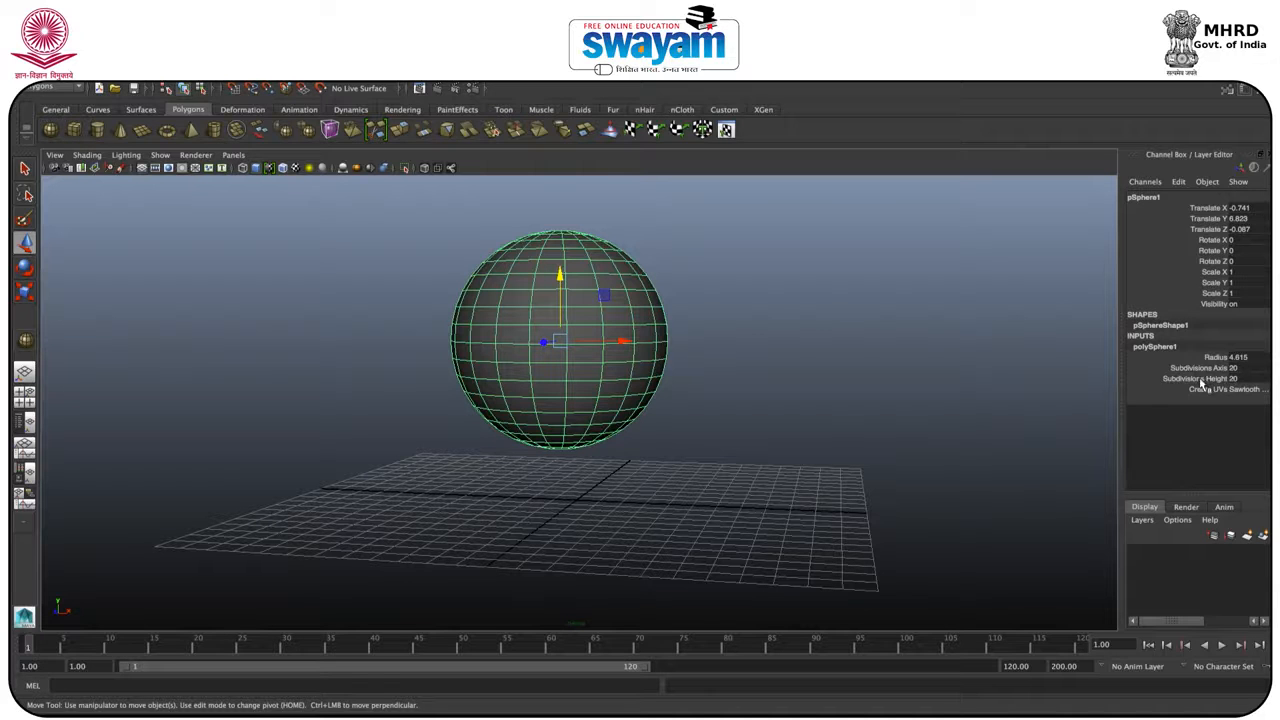
pyautogui.click(1236, 369)
pyautogui.write('55')
pyautogui.click(1251, 389)
pyautogui.click(1247, 384)
pyautogui.click(1239, 379)
pyautogui.write('55')
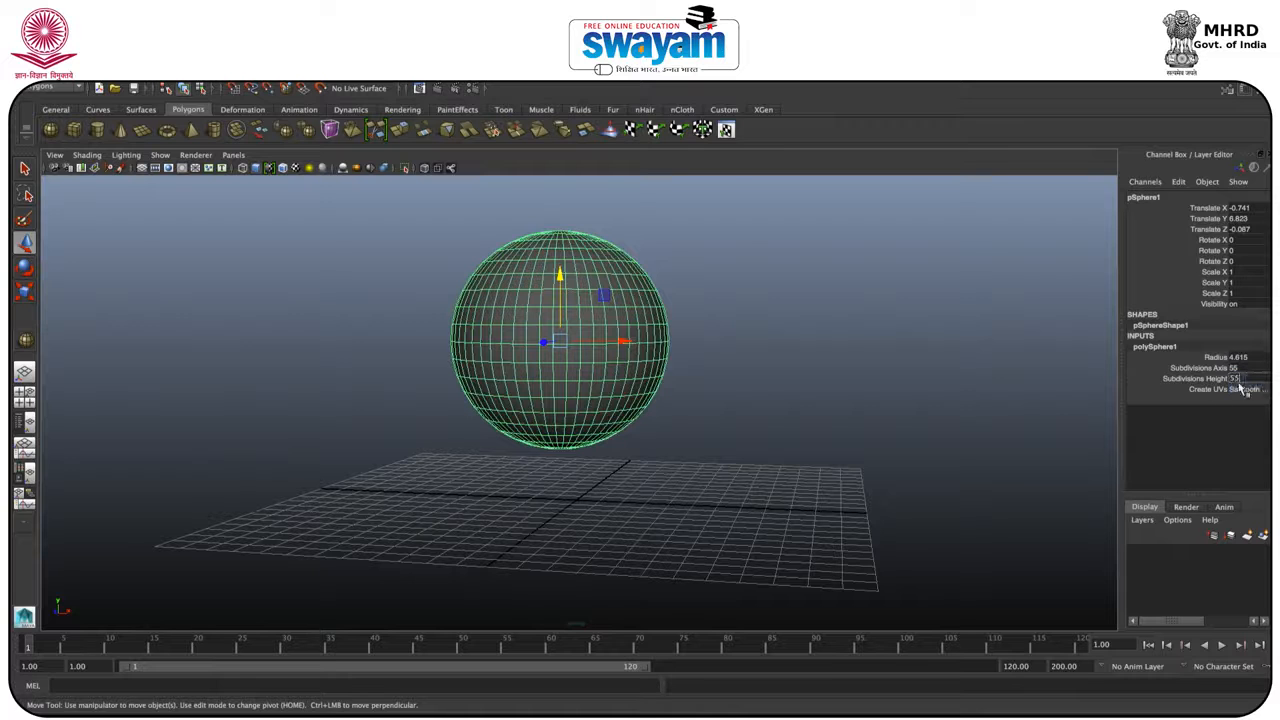
pyautogui.click(626, 434)
pyautogui.click(491, 379)
# Raise the sphere to about 7.9 in Y and review its subdivision inputs.
pyautogui.keyDown('alt'); pyautogui.moveTo(524, 376); pyautogui.dragTo(560, 376); pyautogui.keyUp('alt')
pyautogui.moveTo(566, 318); pyautogui.dragTo(571, 286)
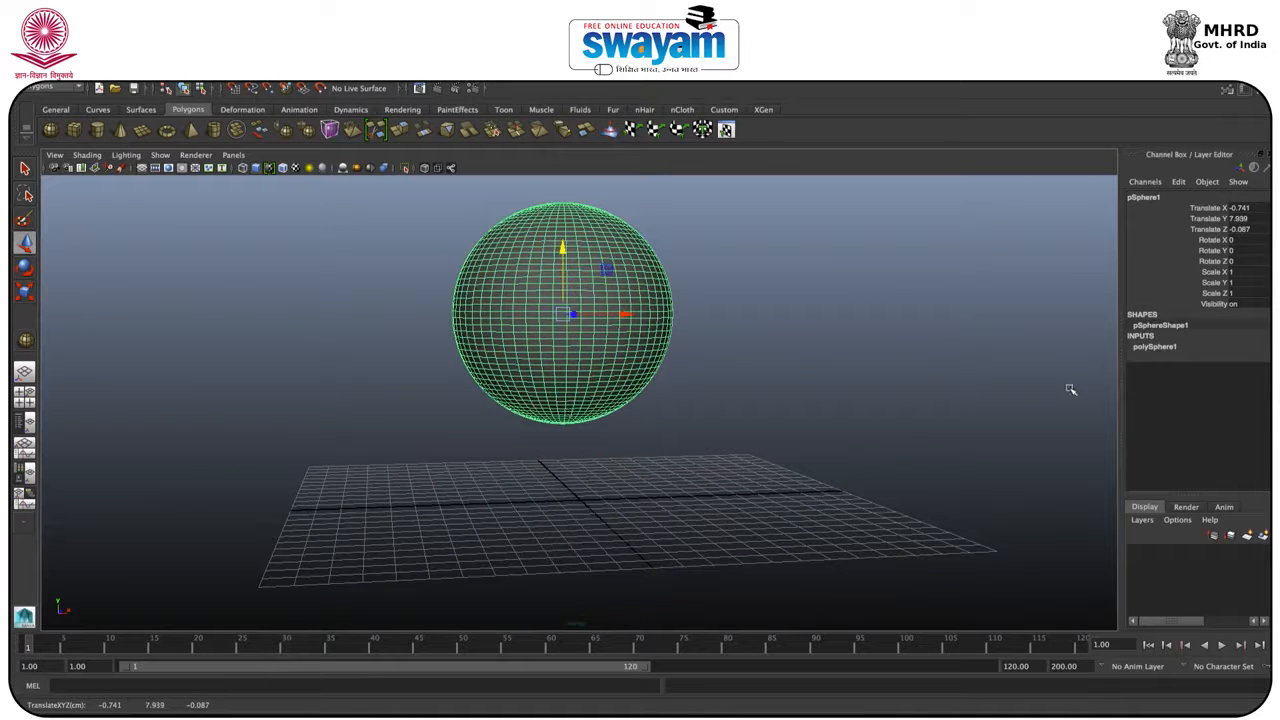
pyautogui.click(1158, 346)
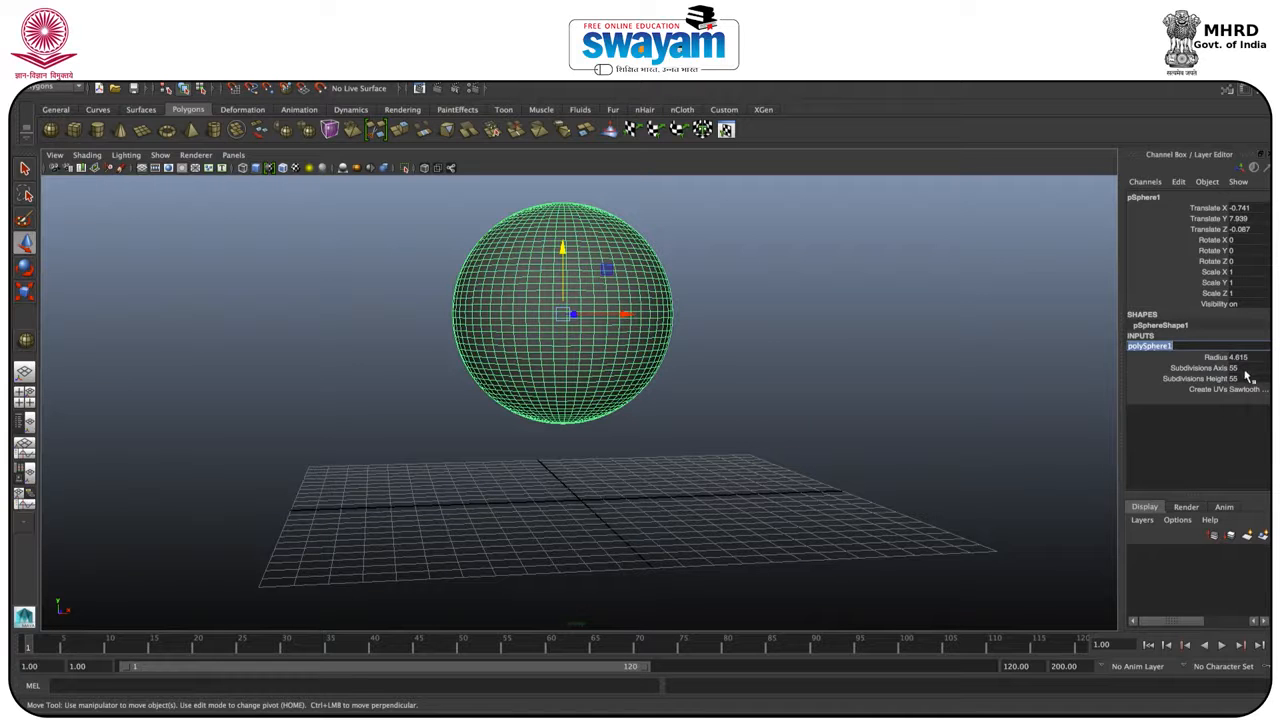
pyautogui.click(752, 360)
pyautogui.click(571, 271)
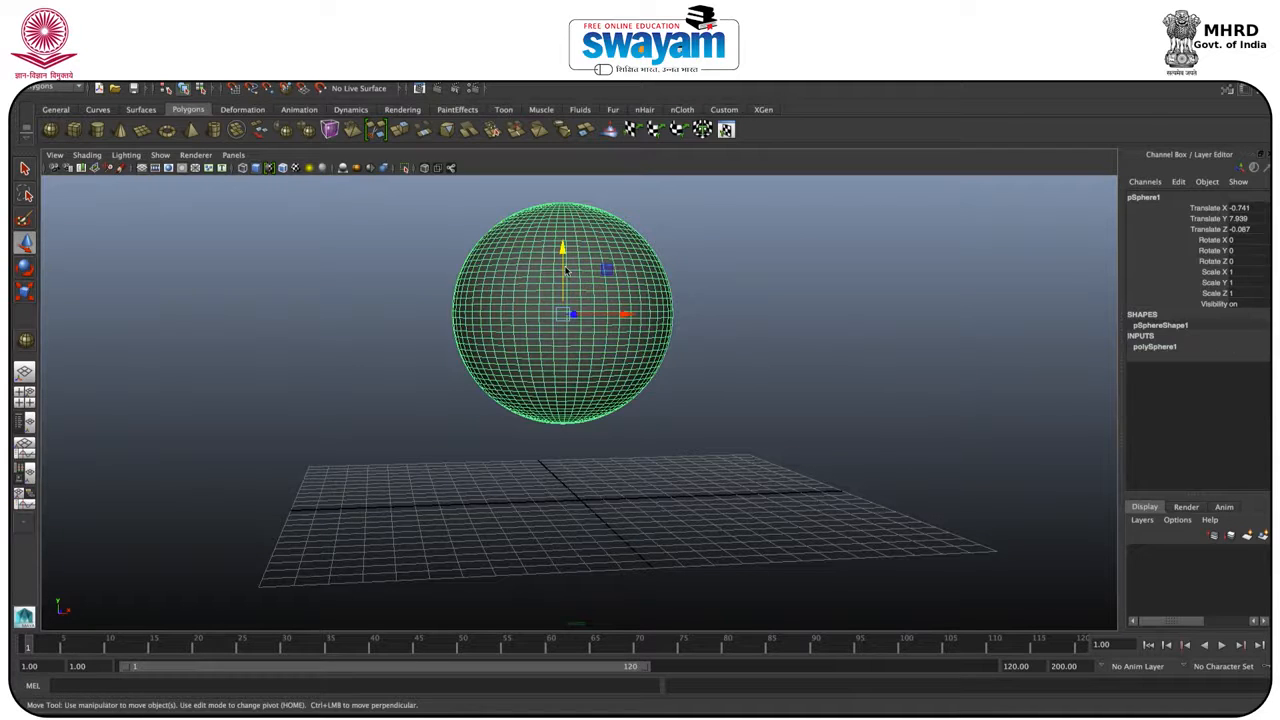
# Switch the viewport to wireframe display, keeping the sphere selected for deformation.
pyautogui.click(242, 110)
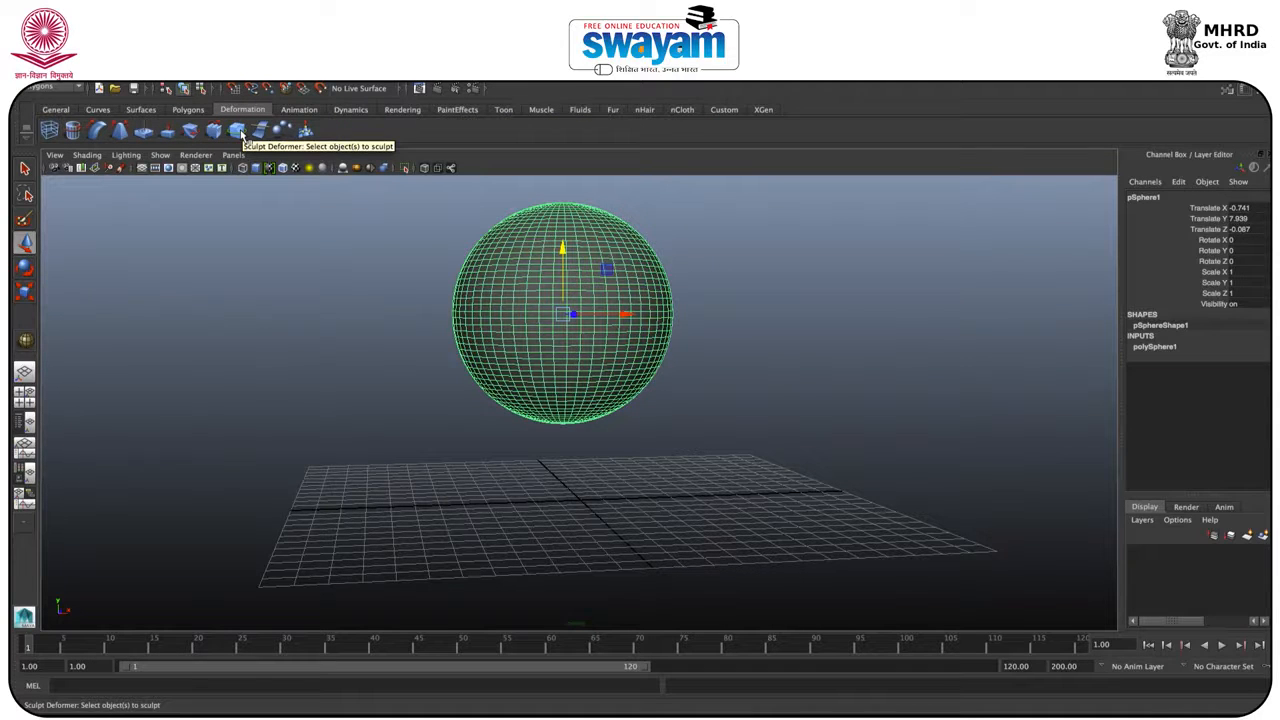
pyautogui.click(426, 287)
pyautogui.click(565, 311)
pyautogui.press('4')
pyautogui.click(434, 349)
pyautogui.click(566, 322)
pyautogui.keyDown('alt'); pyautogui.moveTo(569, 299); pyautogui.dragTo(614, 350); pyautogui.keyUp('alt')
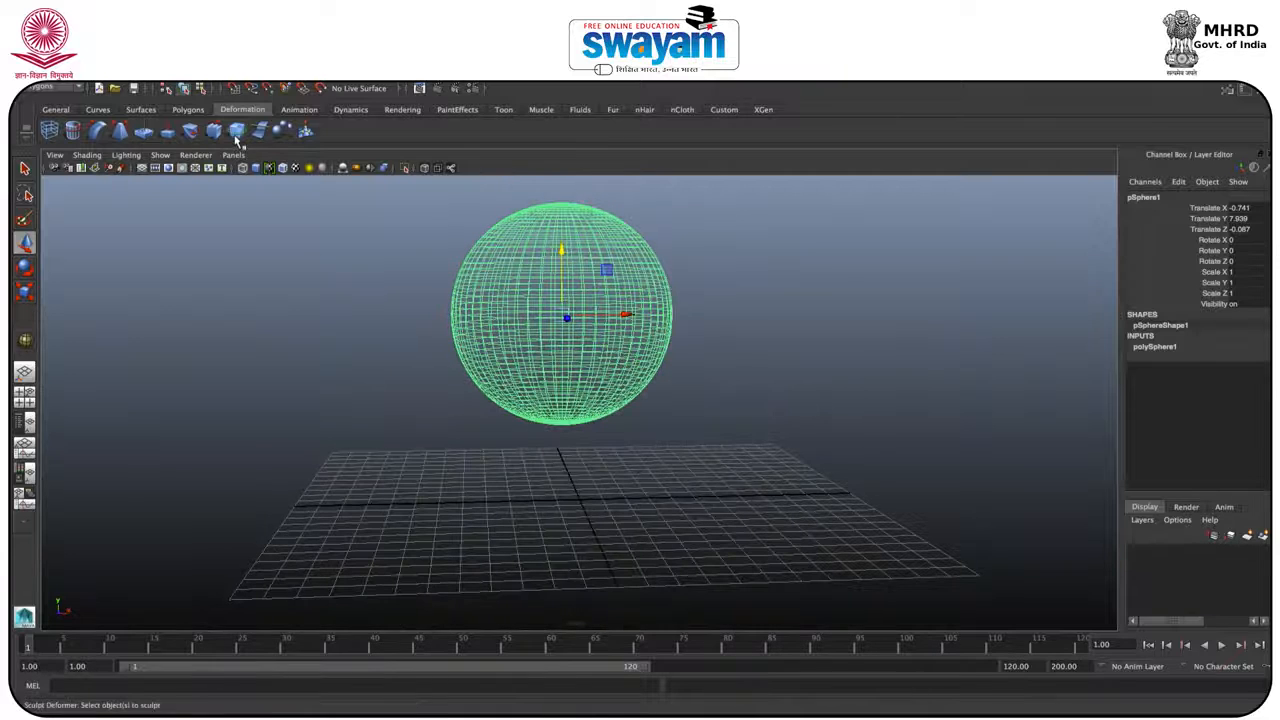
# Apply a Sculpt deformer to the sphere and scale its sculptor uniformly to about 6.78.
pyautogui.click(238, 138)
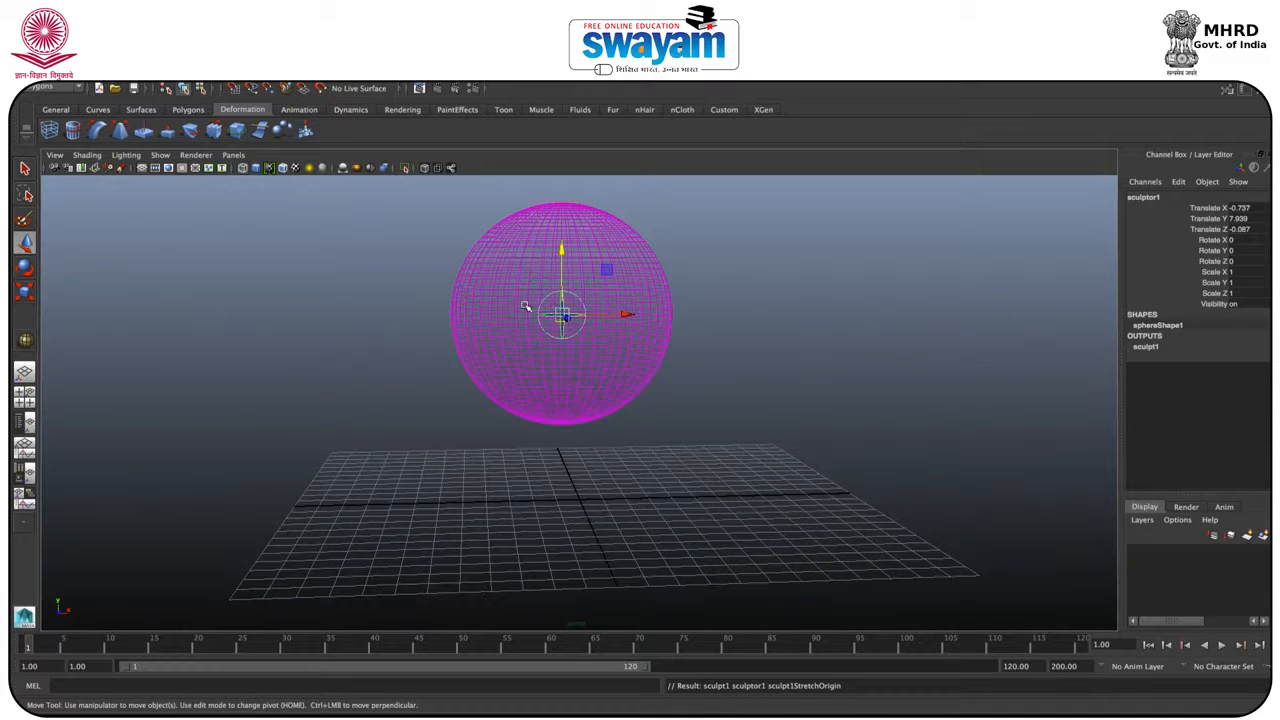
pyautogui.press('r')
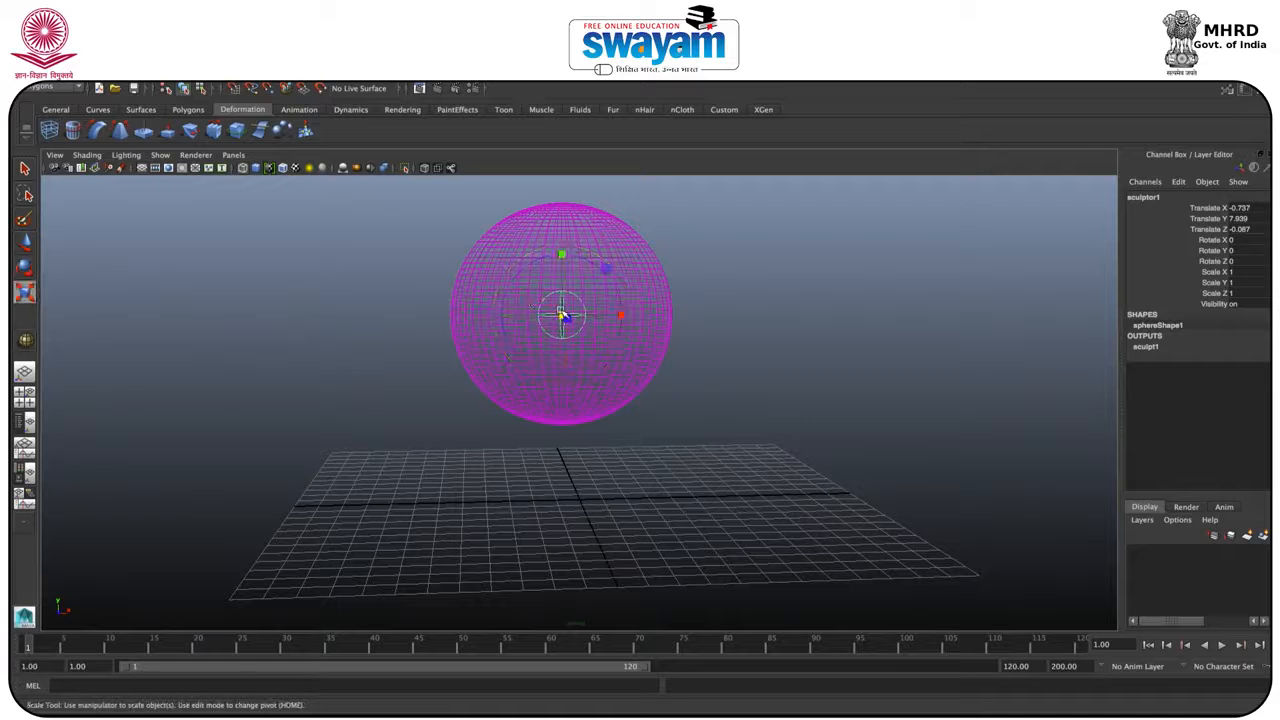
pyautogui.keyDown('alt'); pyautogui.moveTo(565, 335); pyautogui.dragTo(813, 298); pyautogui.keyUp('alt')
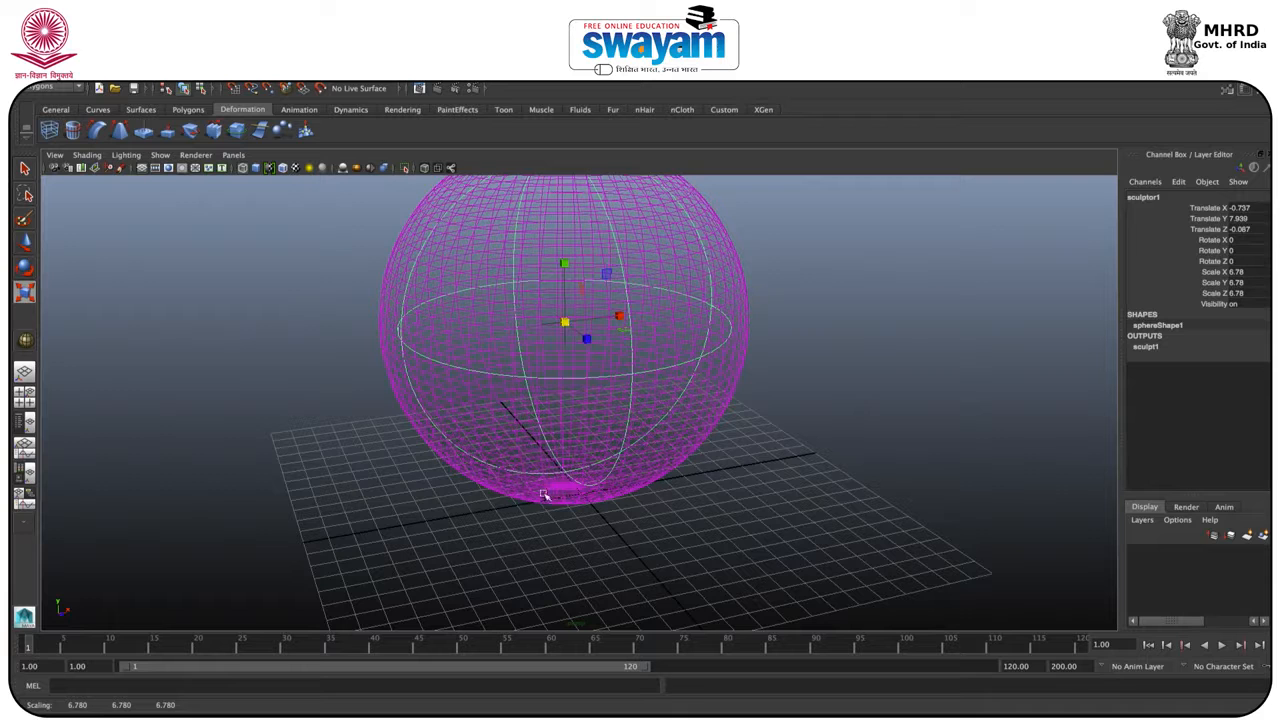
# Select only the sphere mesh and delete its construction history to bake in the sculpt deformation.
pyautogui.press('w')
pyautogui.click(325, 364)
pyautogui.moveTo(357, 260); pyautogui.dragTo(394, 326)
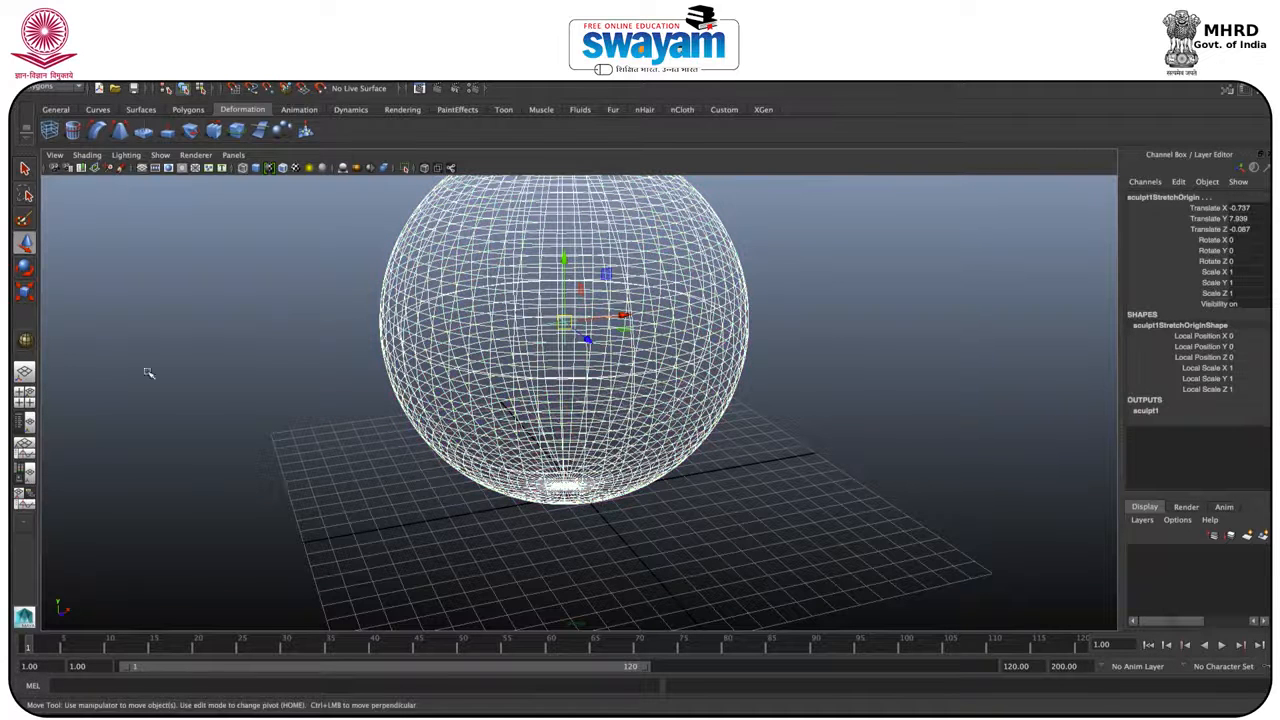
pyautogui.click(285, 262)
pyautogui.moveTo(343, 245); pyautogui.dragTo(398, 296)
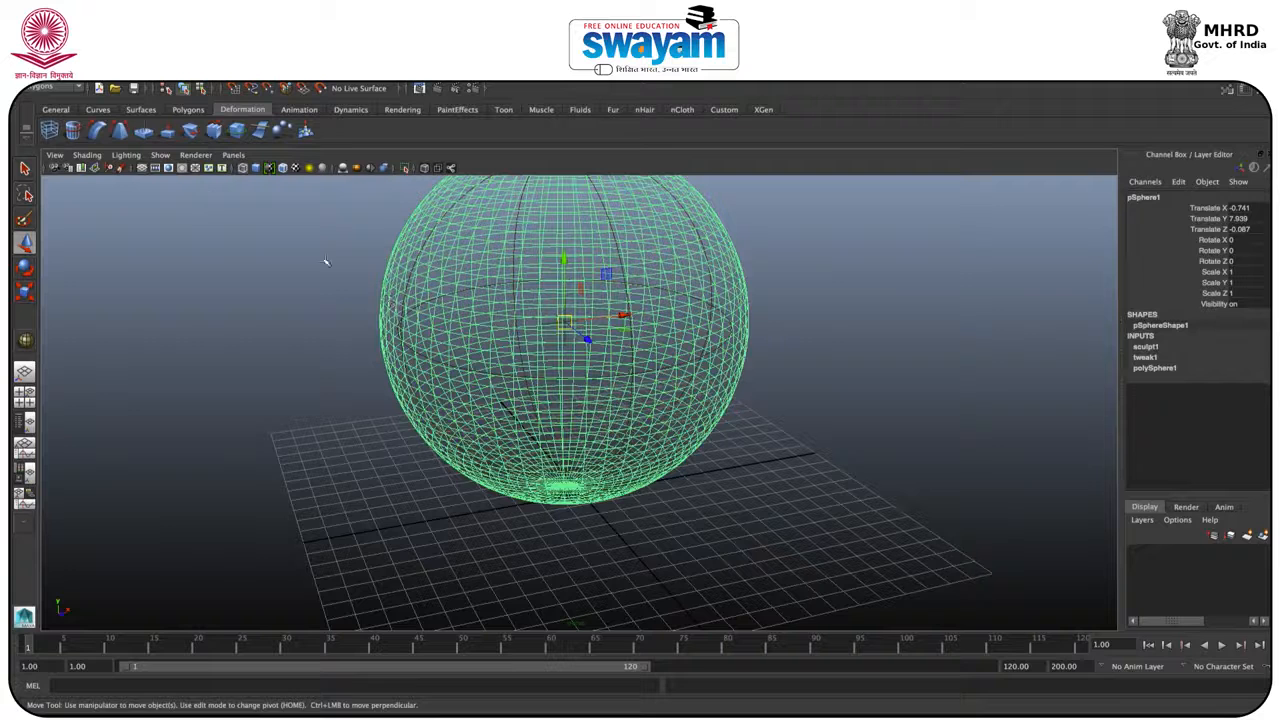
pyautogui.click(156, 66)
pyautogui.moveTo(121, 66)
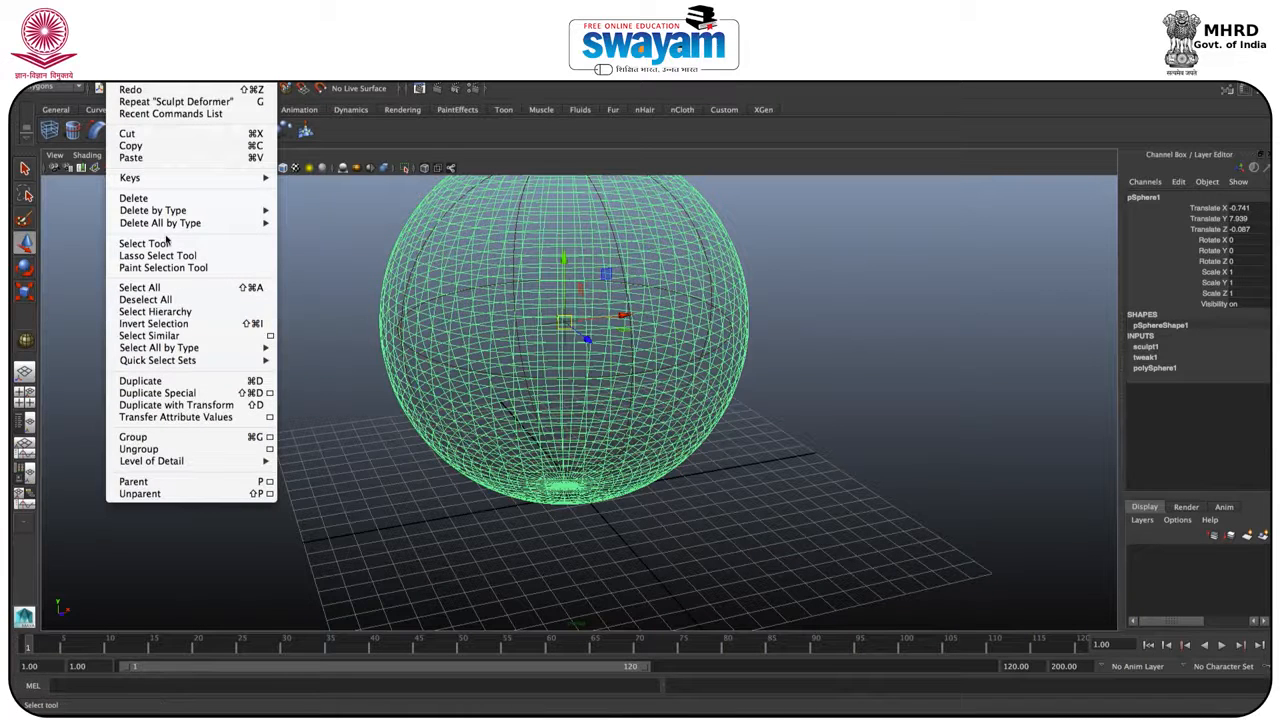
pyautogui.moveTo(183, 212)
pyautogui.click(317, 222)
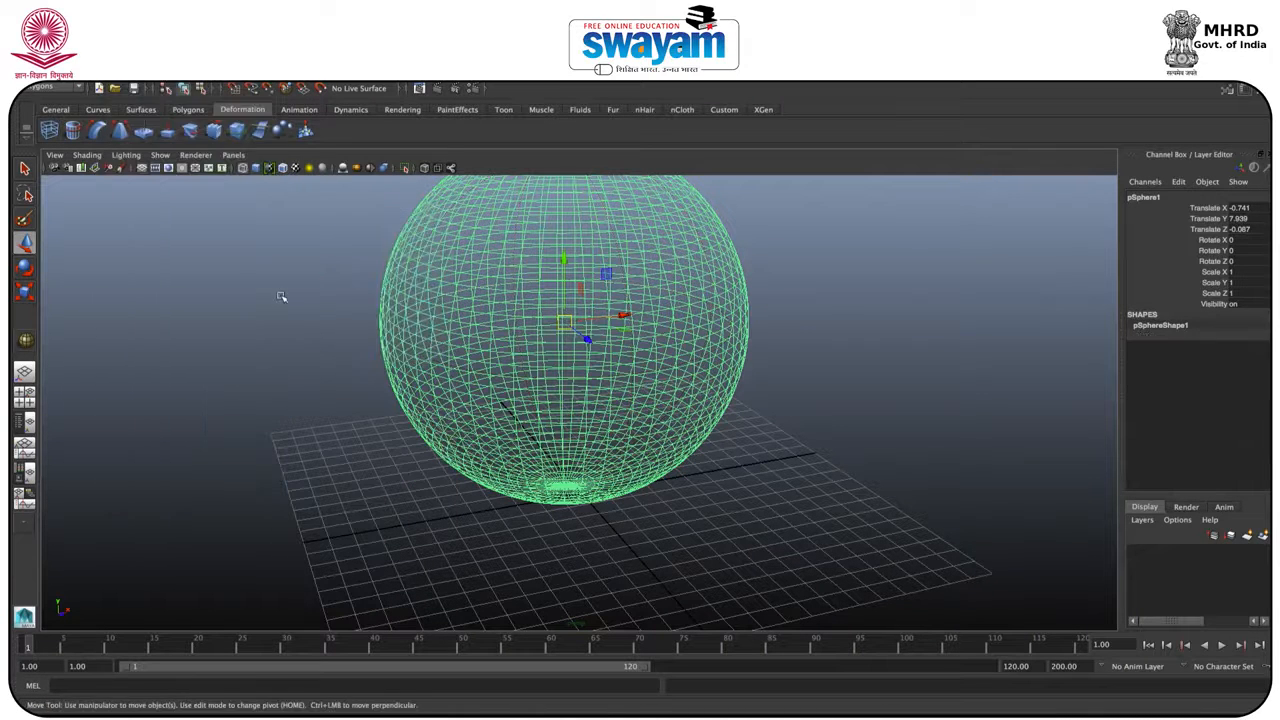
pyautogui.click(283, 297)
# Select the enlarged sphere and raise it to about 11 in Y above the grid.
pyautogui.scroll(3, 380, 295)
pyautogui.scroll(-5, 380, 295)
pyautogui.scroll(-3, 379, 295)
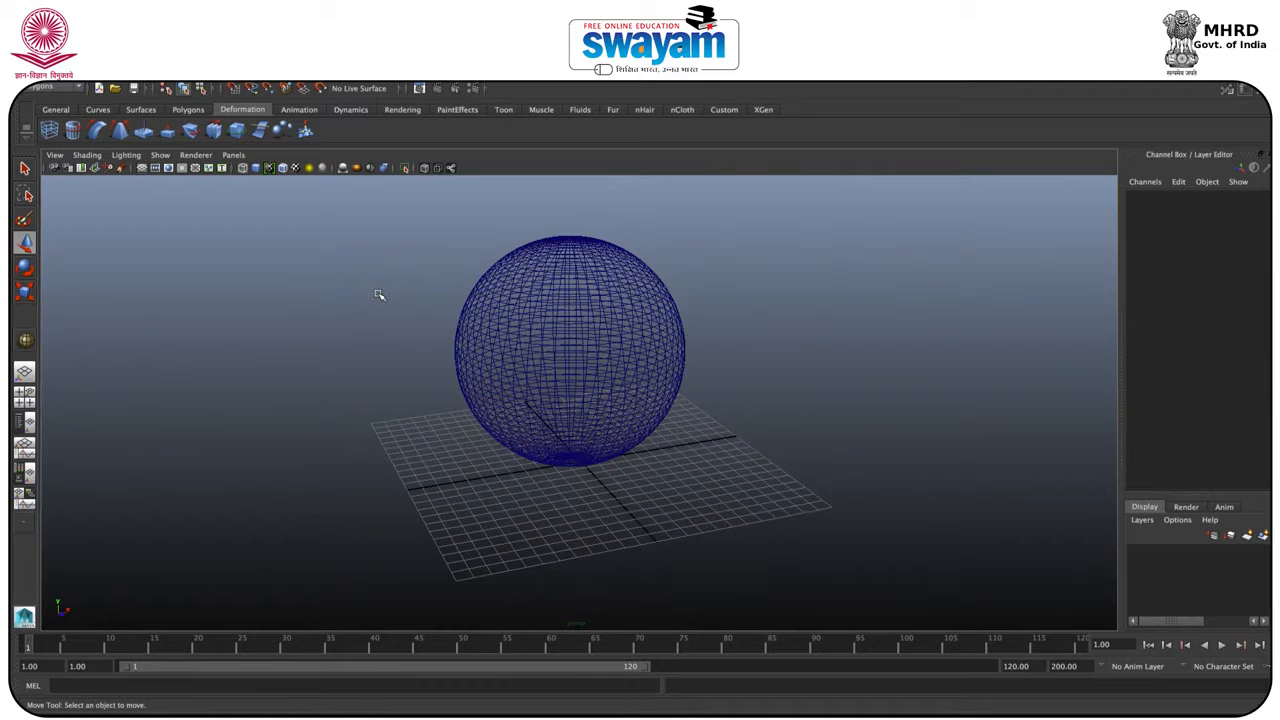
pyautogui.keyDown('alt'); pyautogui.moveTo(417, 369); pyautogui.dragTo(387, 352); pyautogui.keyUp('alt')
pyautogui.moveTo(397, 245); pyautogui.dragTo(886, 473)
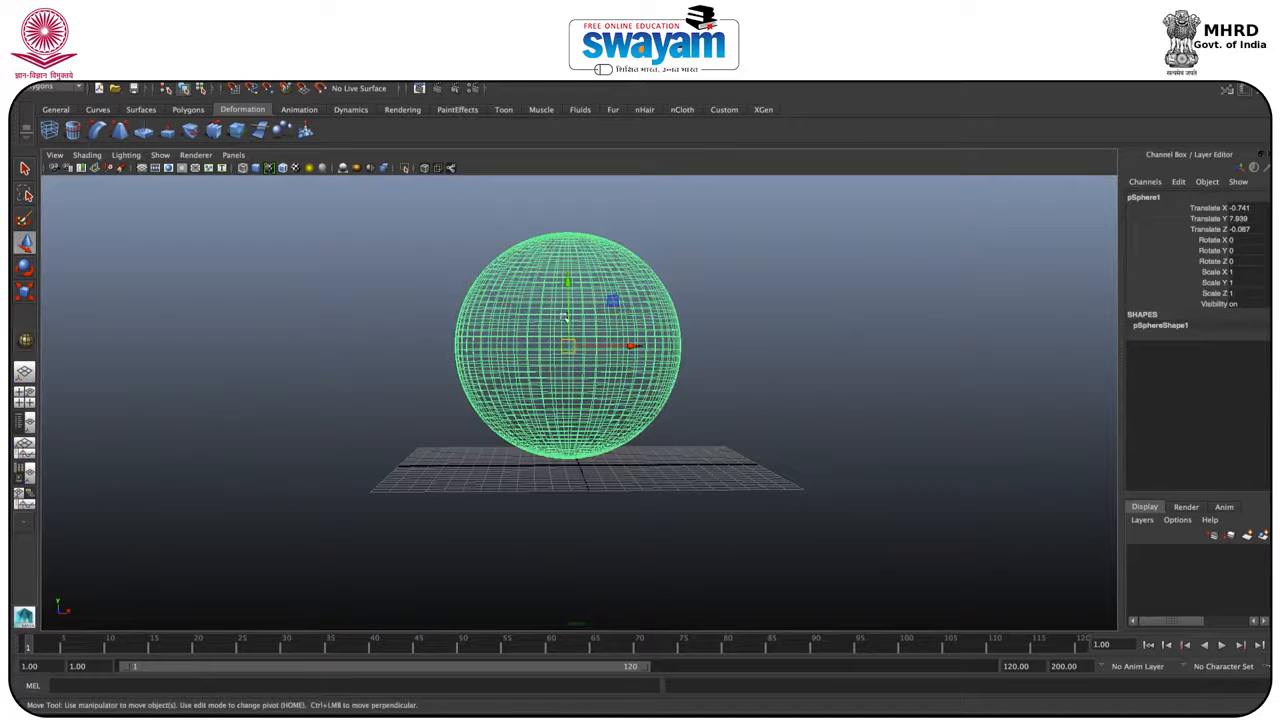
pyautogui.moveTo(573, 307); pyautogui.dragTo(569, 262)
pyautogui.scroll(-2, 640, 352)
pyautogui.keyDown('alt'); pyautogui.moveTo(612, 336); pyautogui.dragTo(593, 382, button='middle'); pyautogui.keyUp('alt')
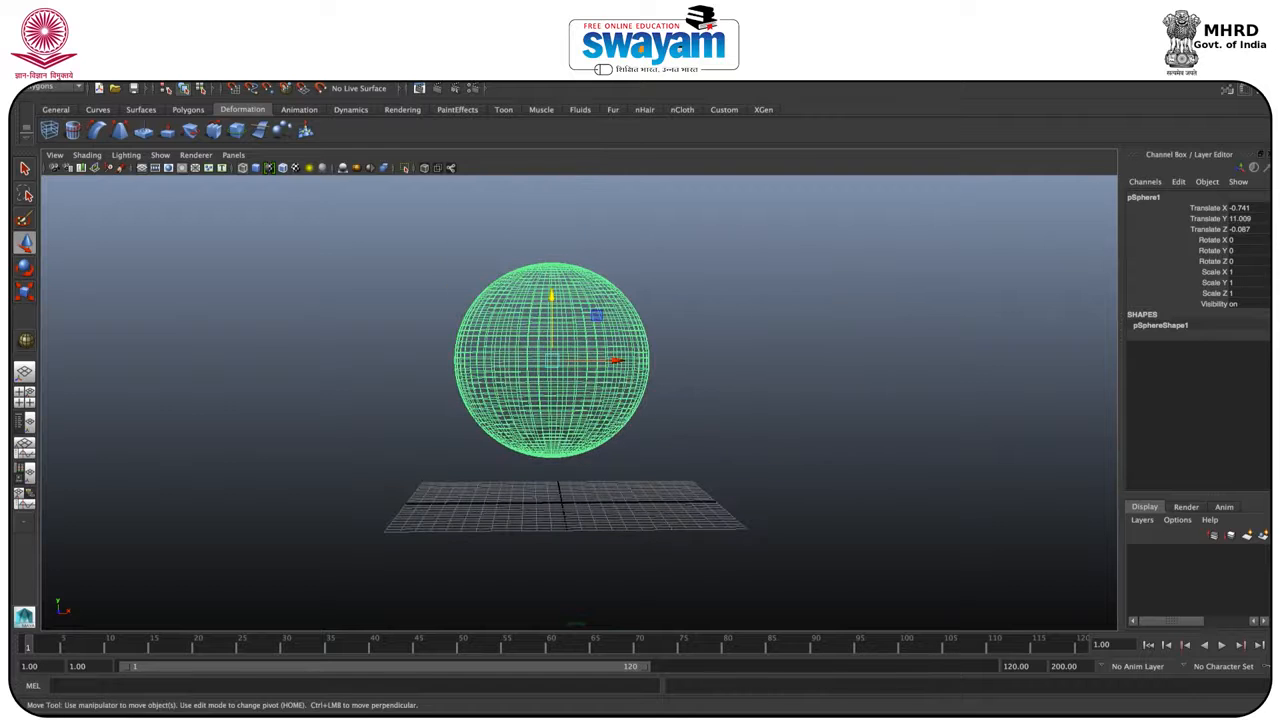
# Convert the sphere into an nCloth object using the dynamics commands.
pyautogui.click(45, 88)
pyautogui.click(50, 142)
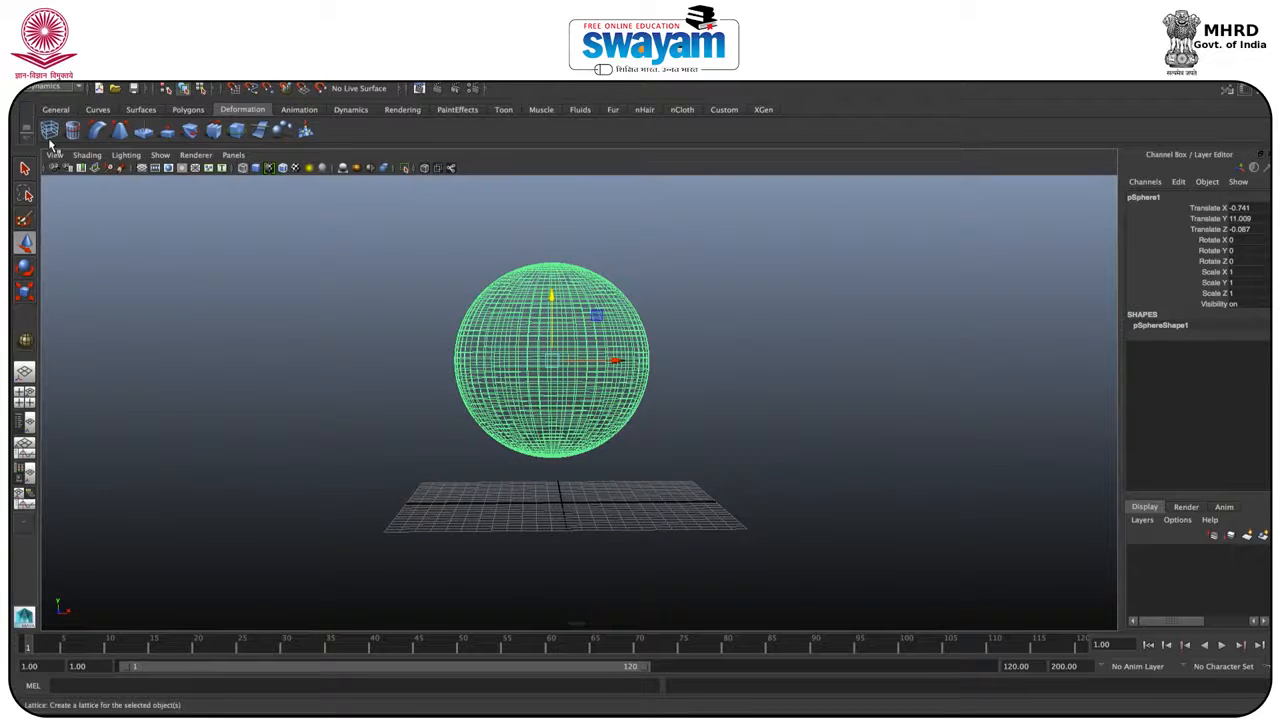
pyautogui.click(372, 62)
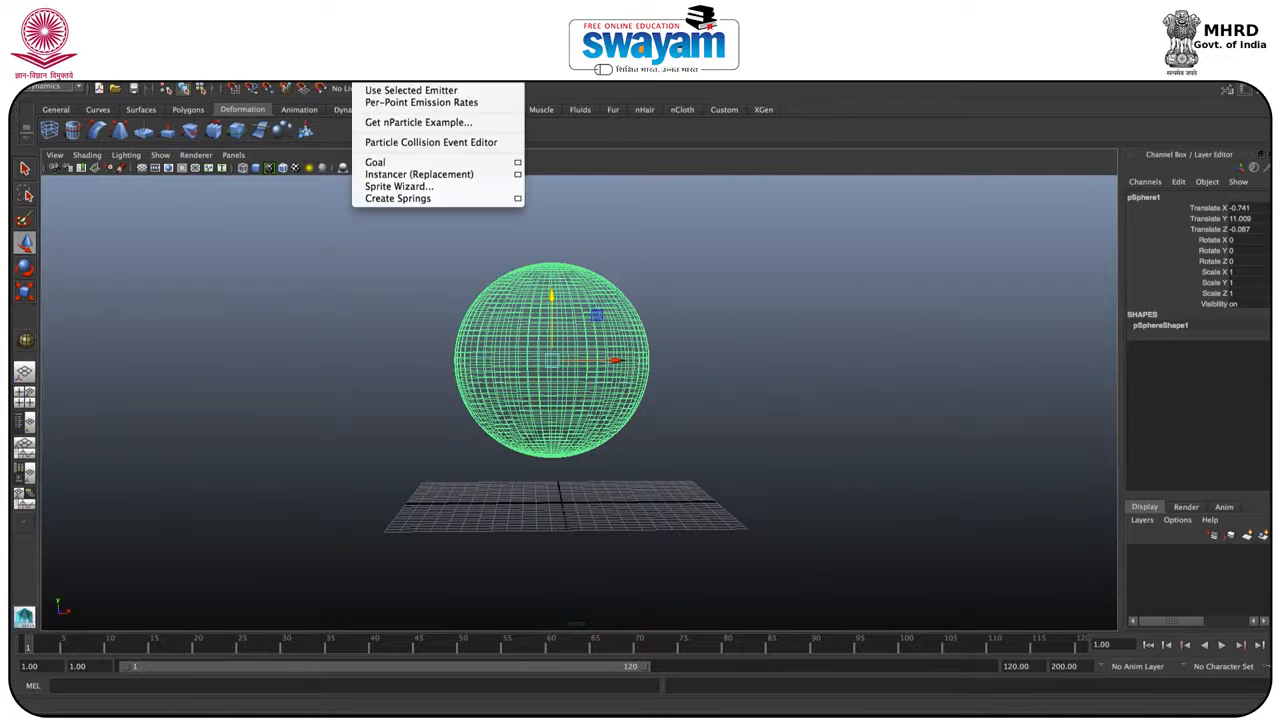
pyautogui.moveTo(426, 62)
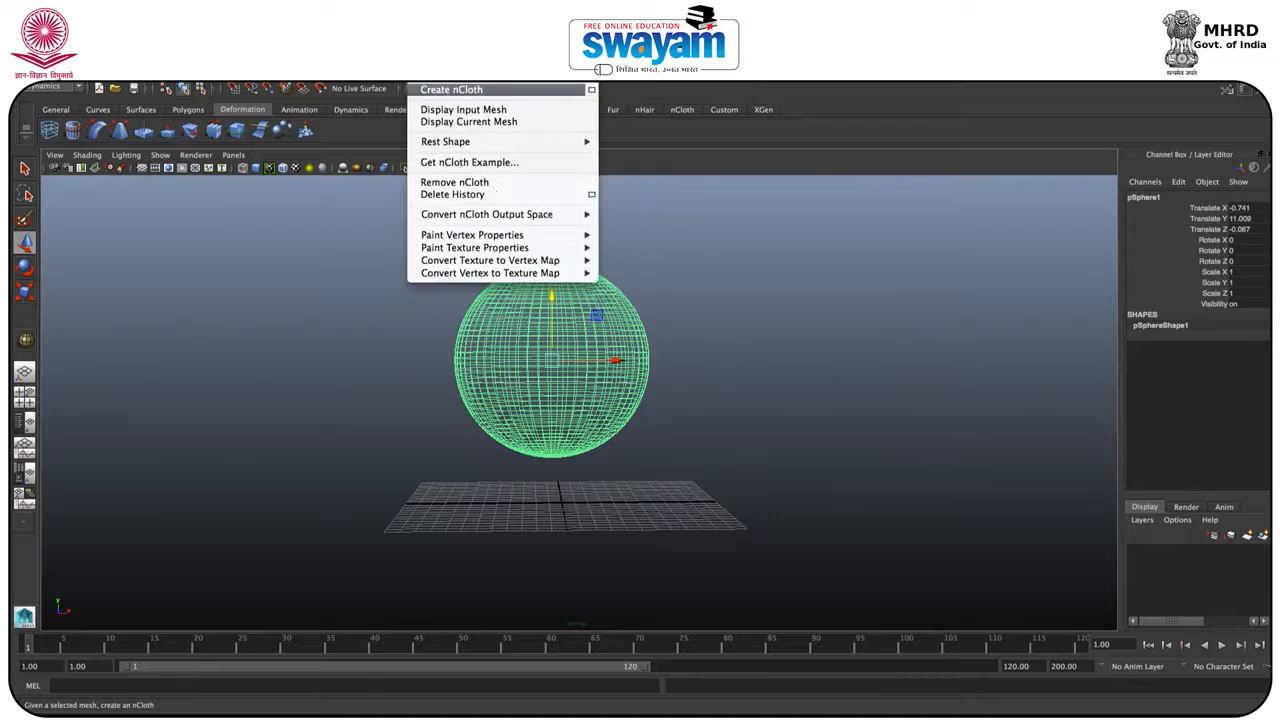
pyautogui.click(449, 92)
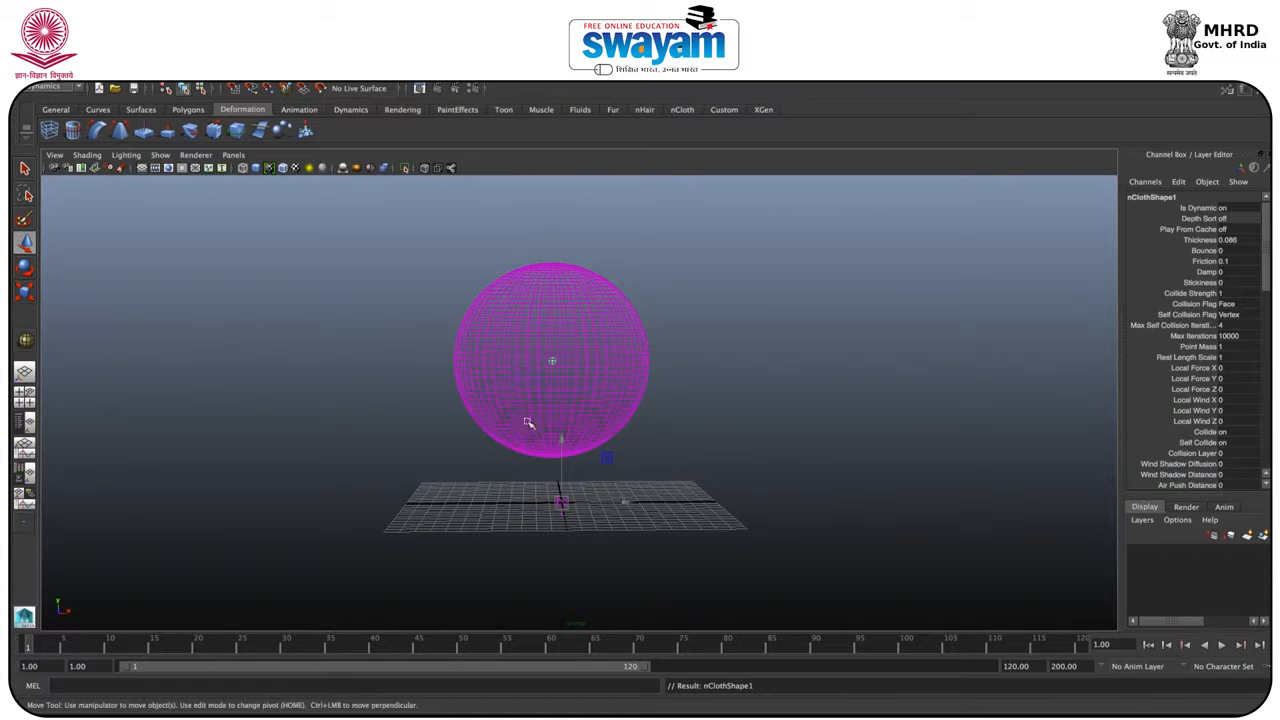
# Inspect the nucleus node at the origin, play the cloth simulation, and return to the first frame.
pyautogui.moveTo(524, 507); pyautogui.dragTo(566, 543)
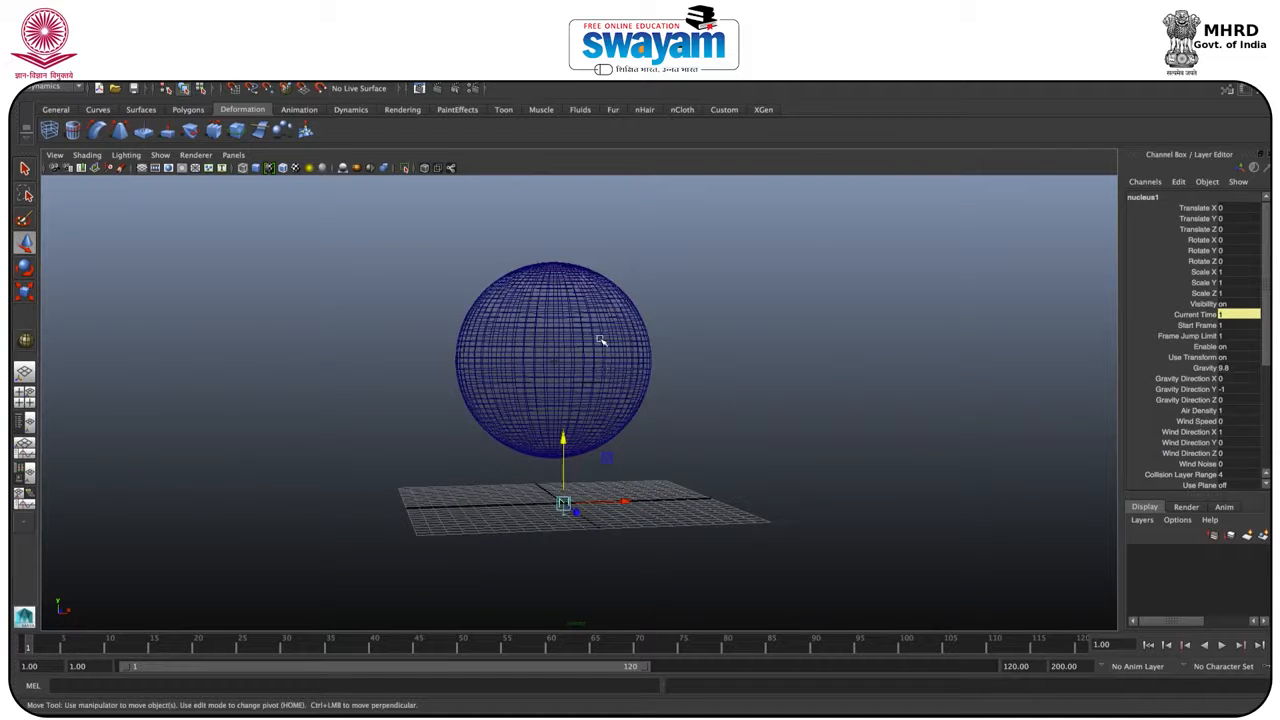
pyautogui.click(822, 294)
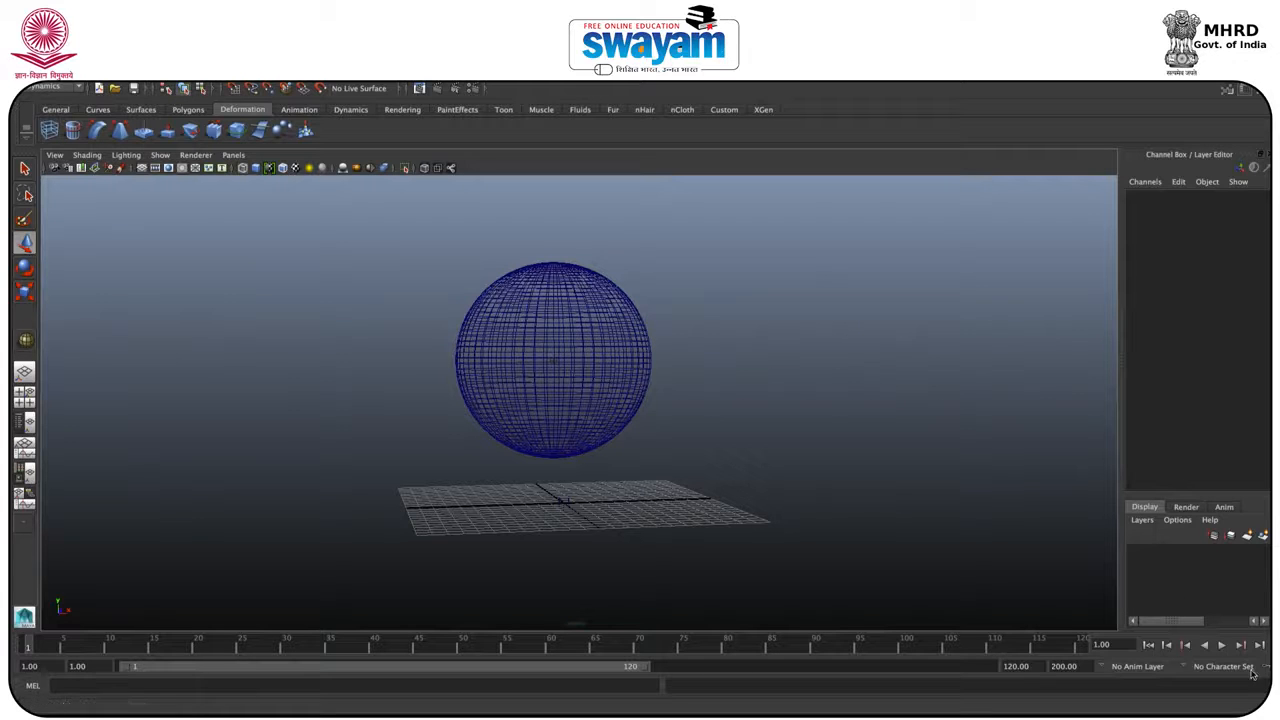
pyautogui.click(1222, 645)
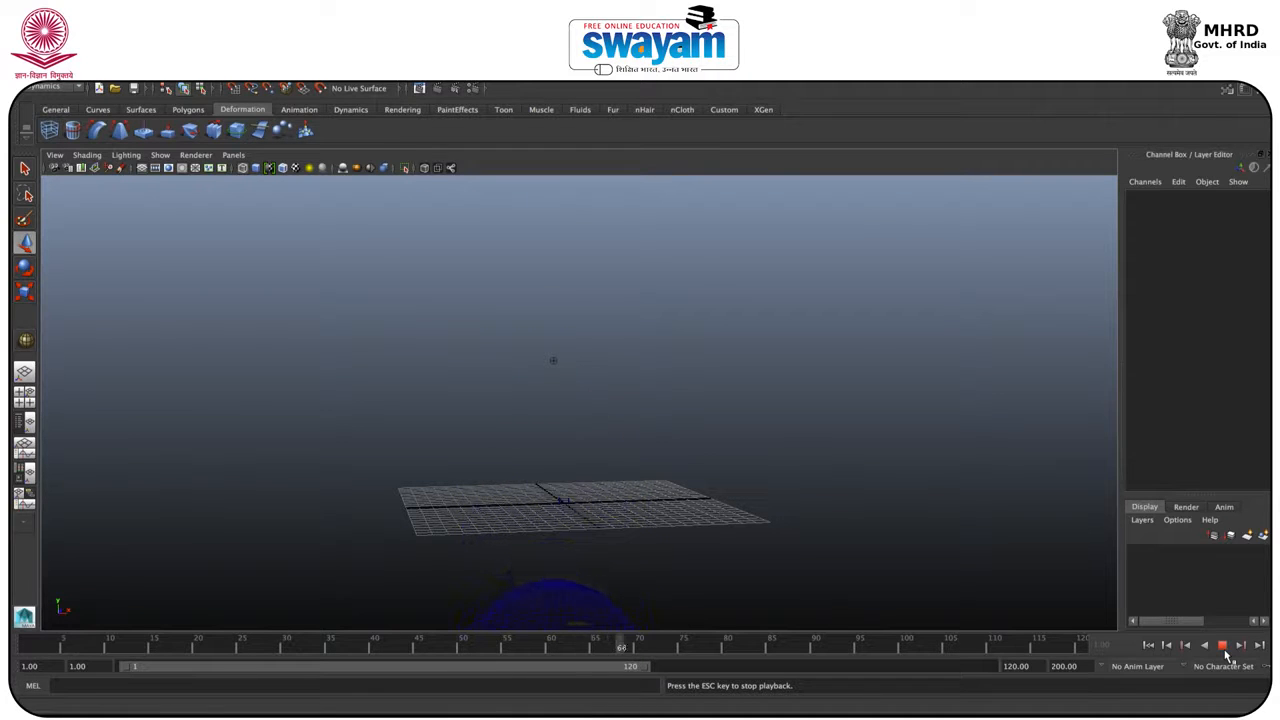
pyautogui.press('Escape')
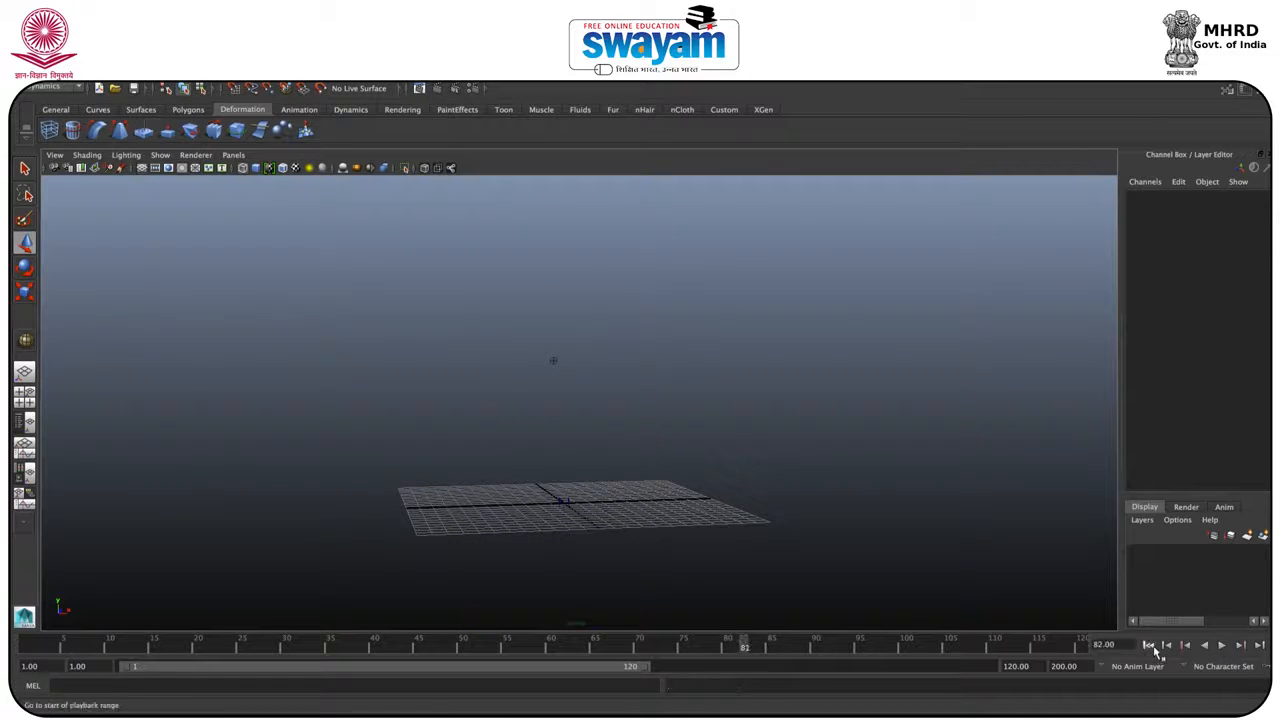
pyautogui.click(1149, 646)
# Set the end time of the playback range to 200 frames.
pyautogui.click(1039, 666)
pyautogui.moveTo(1037, 666); pyautogui.dragTo(985, 679)
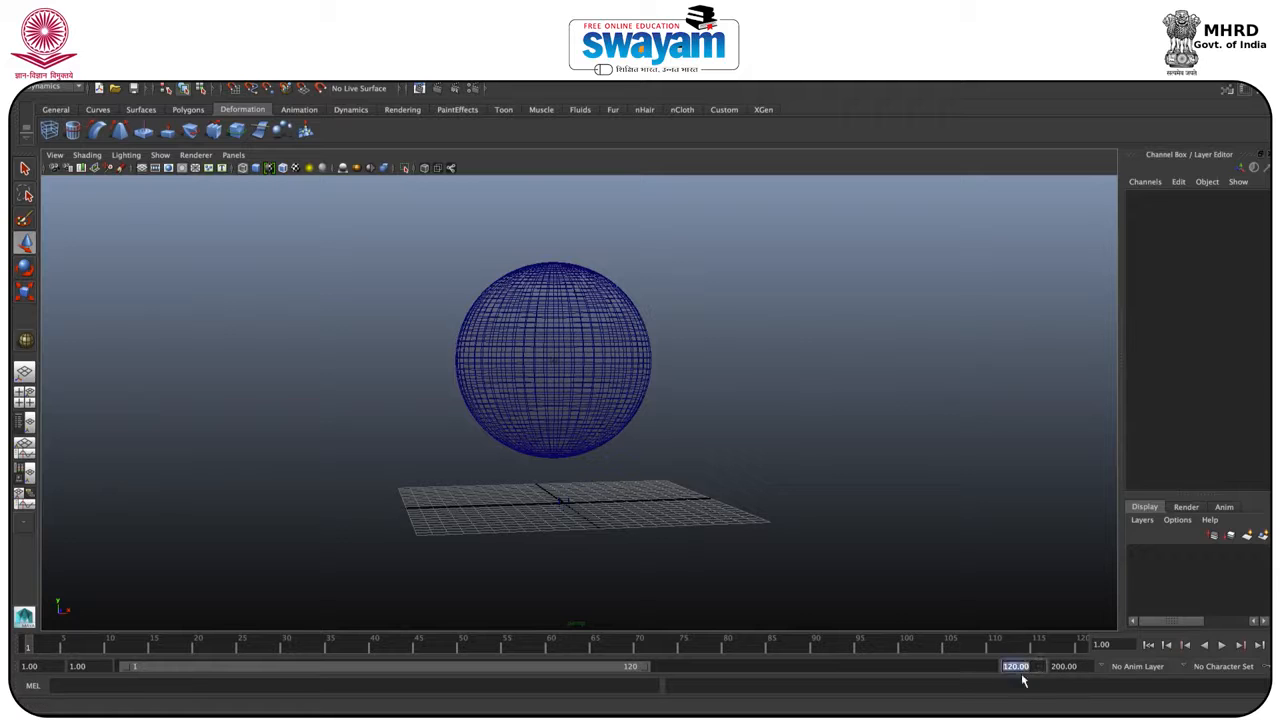
pyautogui.write('2')
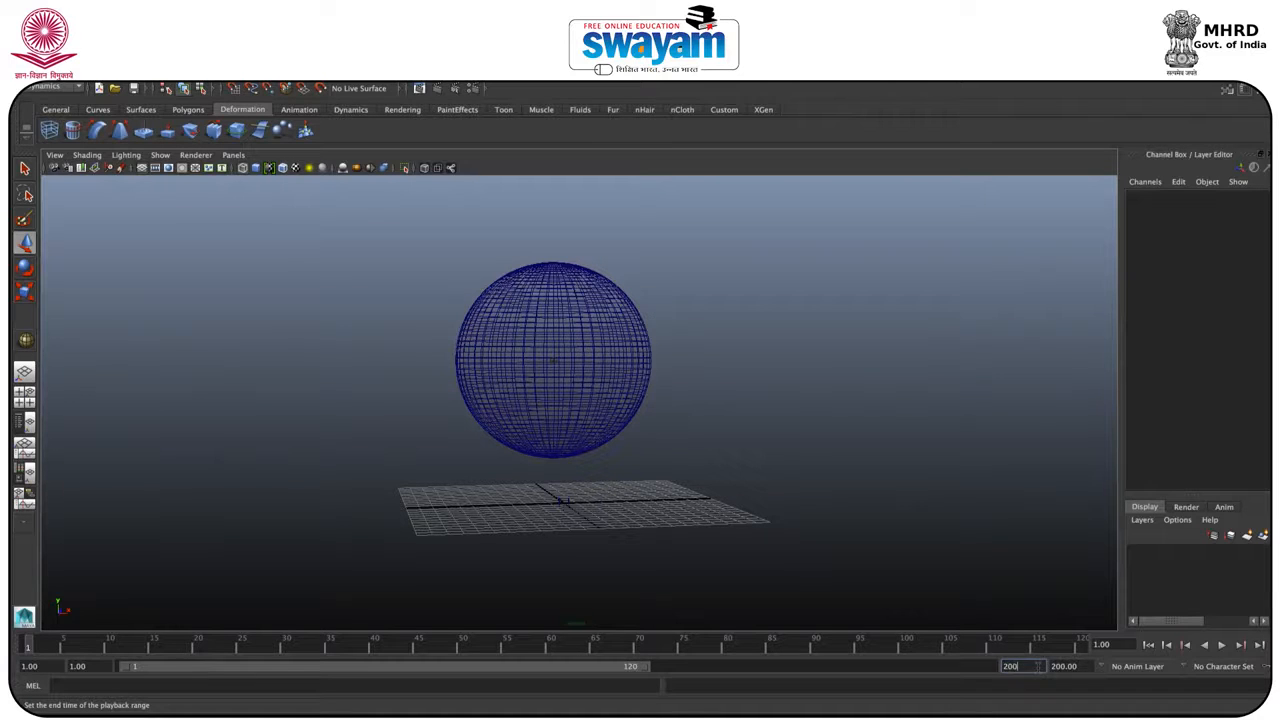
pyautogui.write('00')
pyautogui.press('Return')
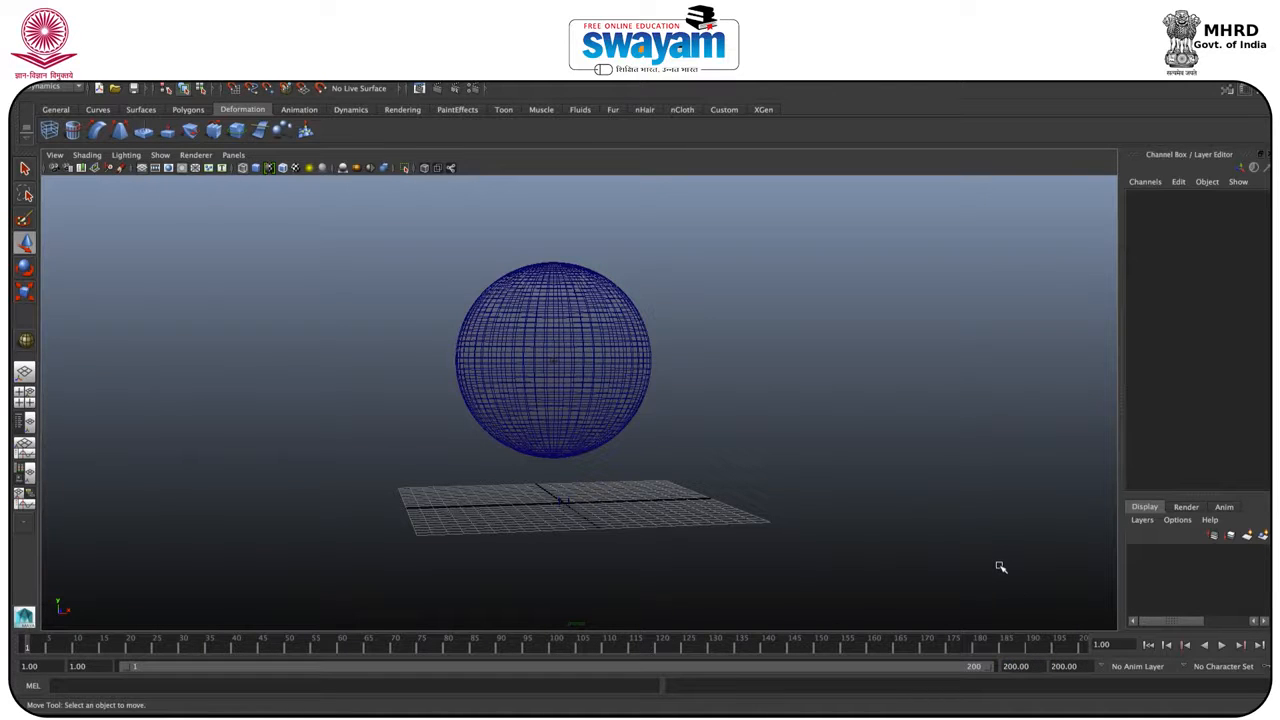
# Open the sphere's nCloth attributes and set its manual pressure to about -0.433.
pyautogui.moveTo(716, 228); pyautogui.dragTo(418, 452)
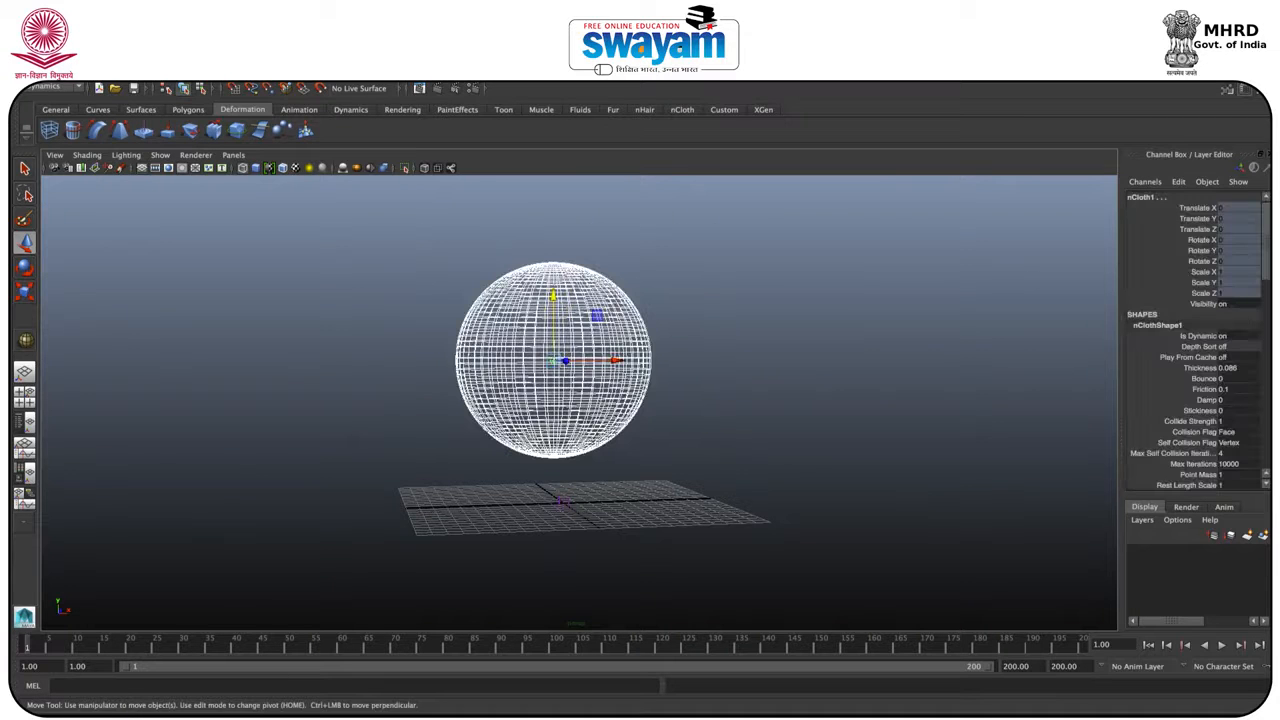
pyautogui.hotkey('ctrl', 'a')
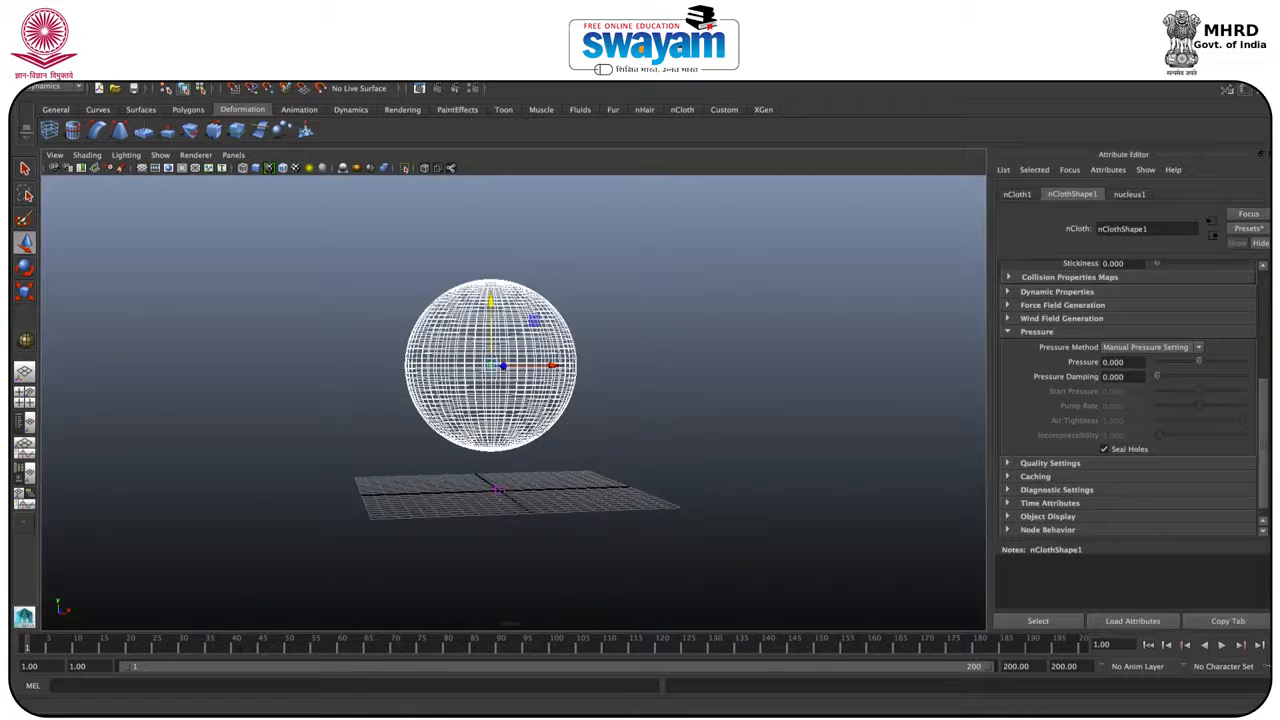
pyautogui.scroll(-1, 1176, 298)
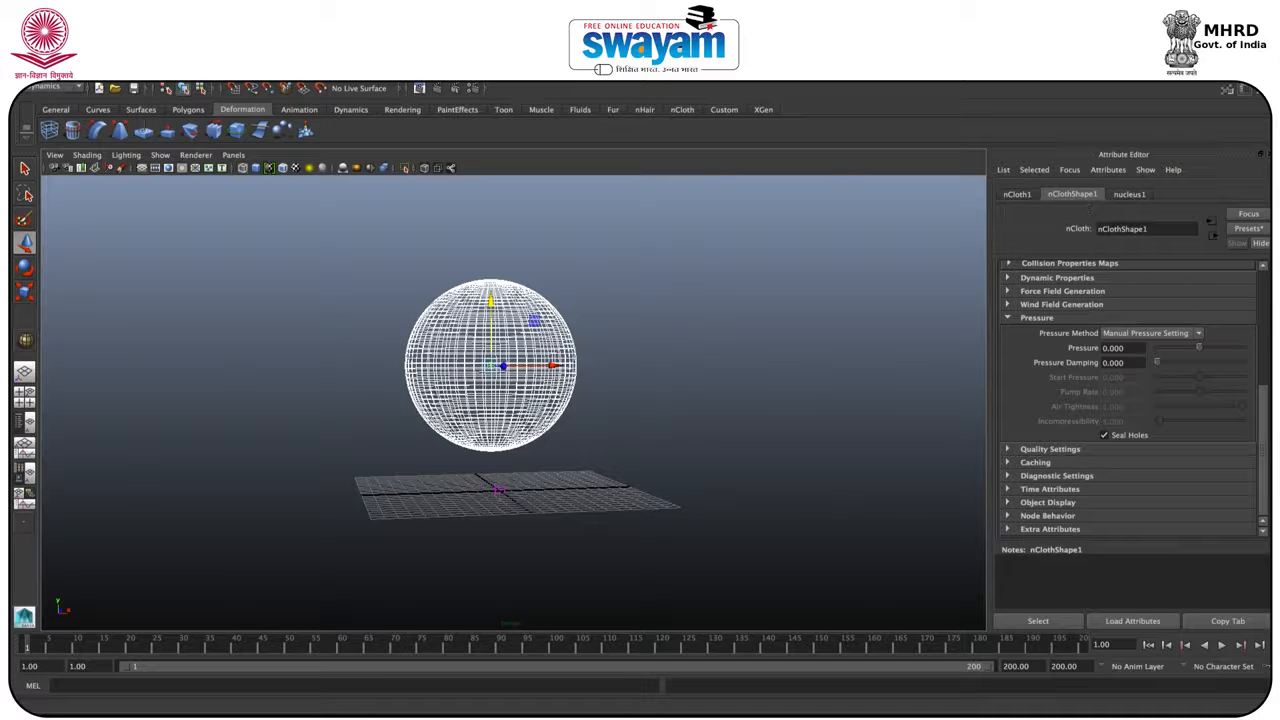
pyautogui.moveTo(1266, 422); pyautogui.dragTo(1258, 396)
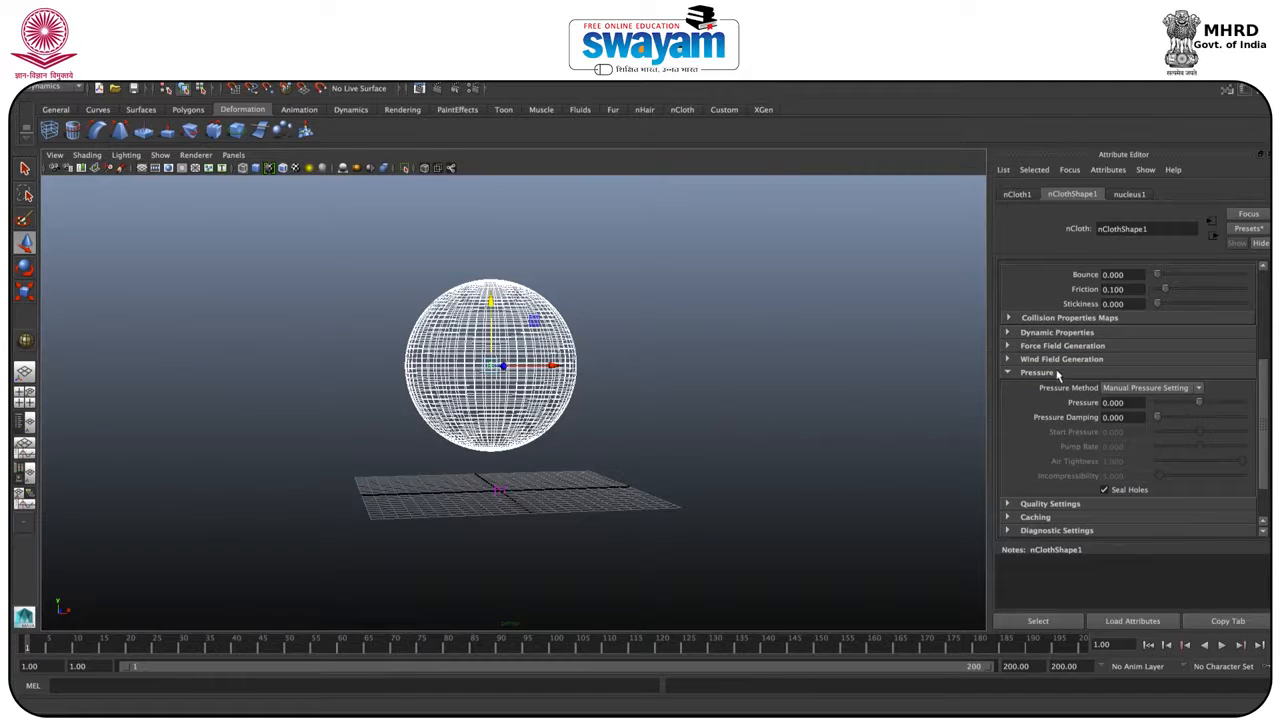
pyautogui.moveTo(1199, 403); pyautogui.dragTo(1184, 410)
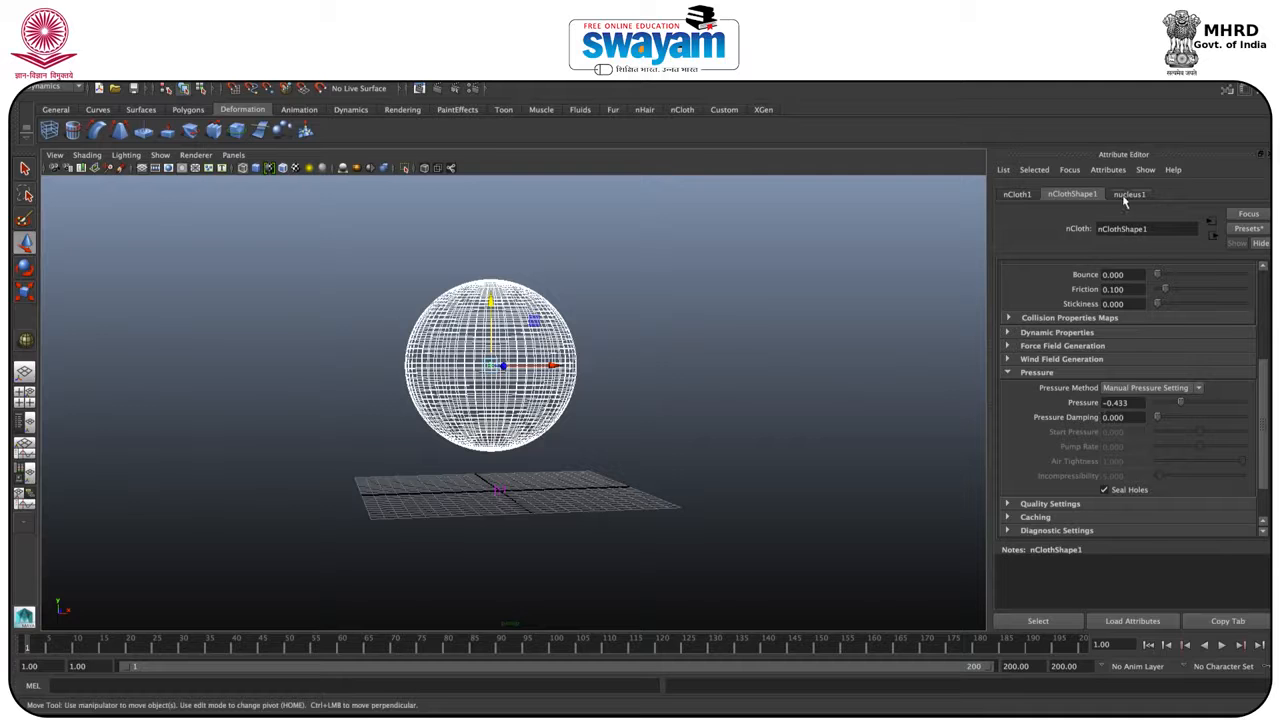
# Play the cloth simulation to check the negative pressure, stop it, and return to the first frame.
pyautogui.click(1222, 646)
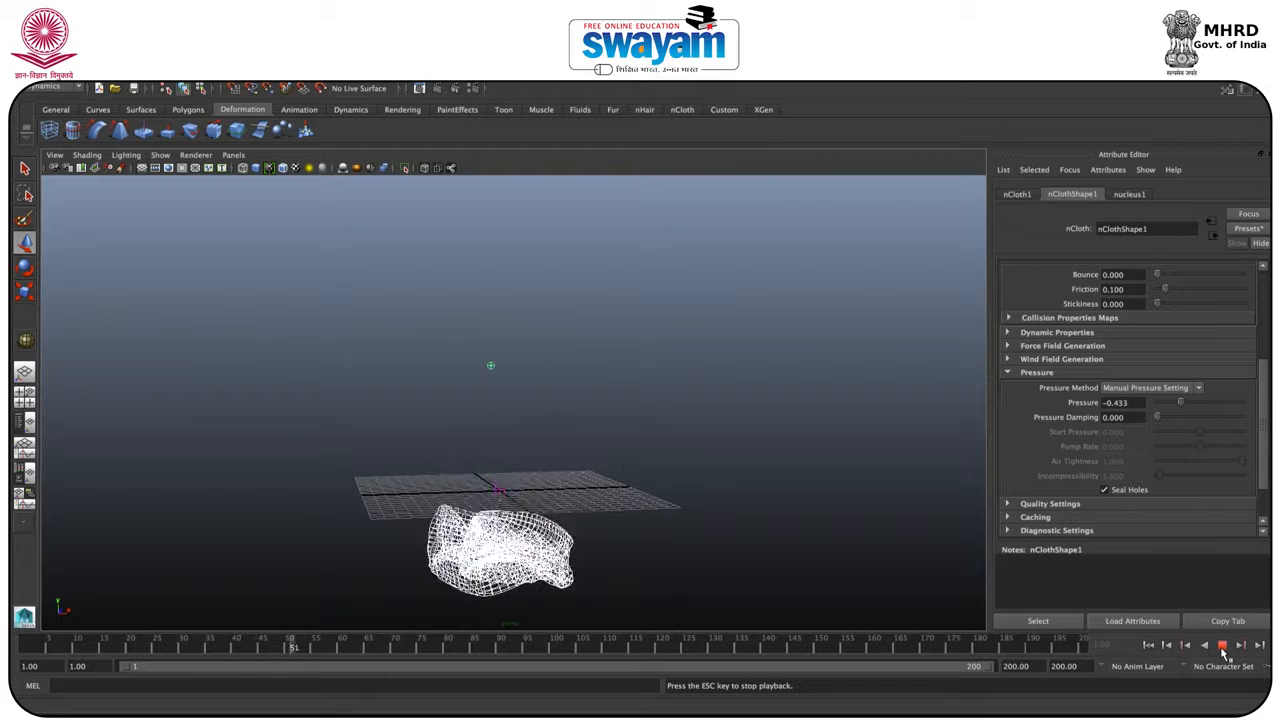
pyautogui.click(1222, 646)
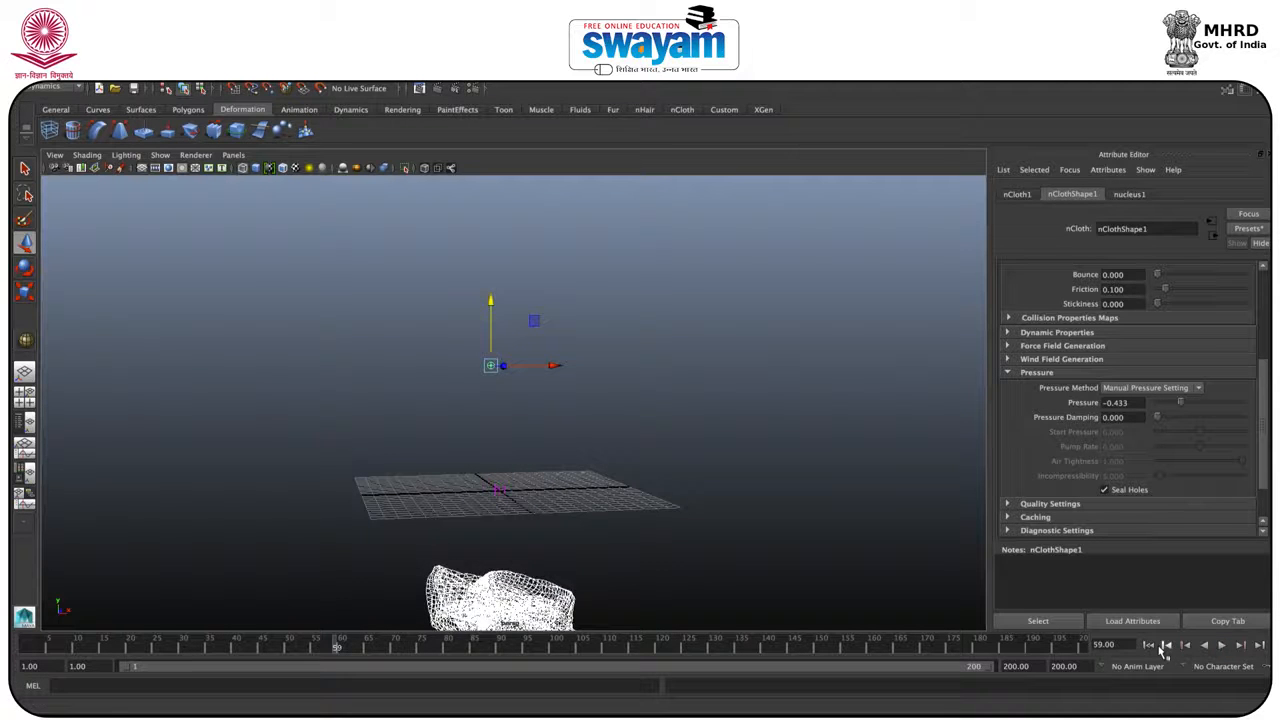
pyautogui.click(1148, 645)
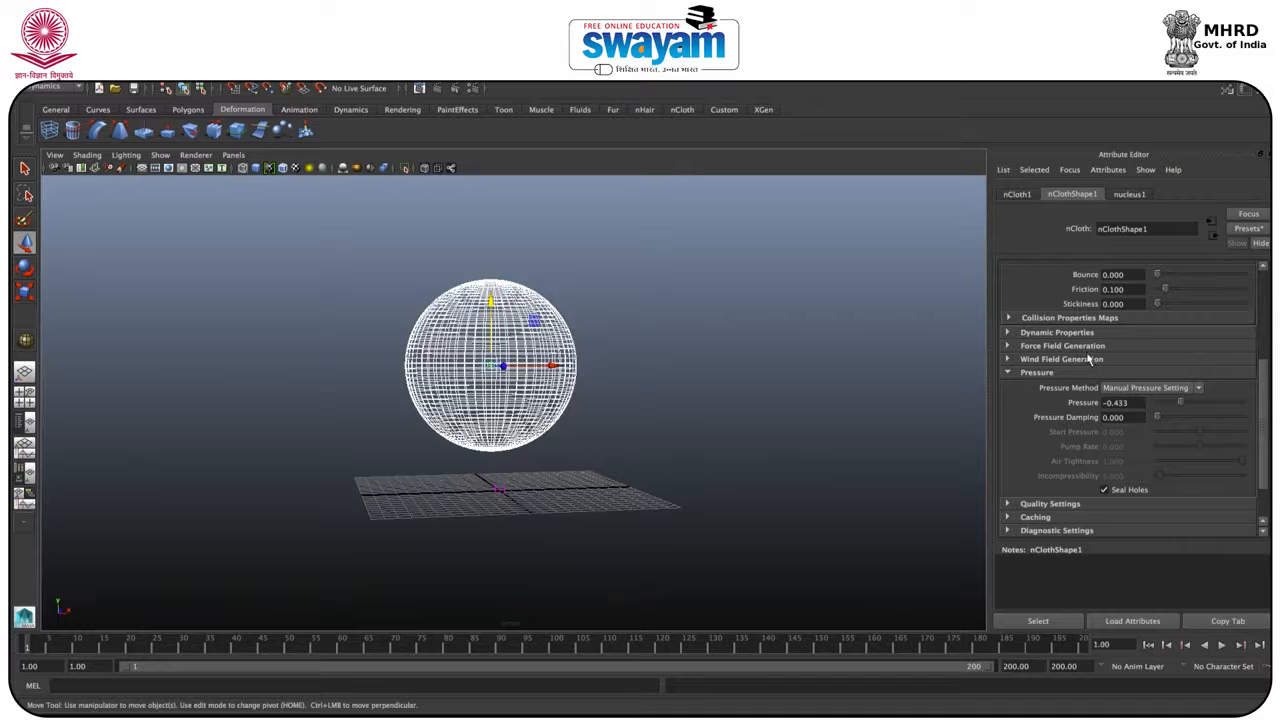
# Enable the ground plane on the nucleus solver and raise its plane friction to about 0.378.
pyautogui.click(1128, 195)
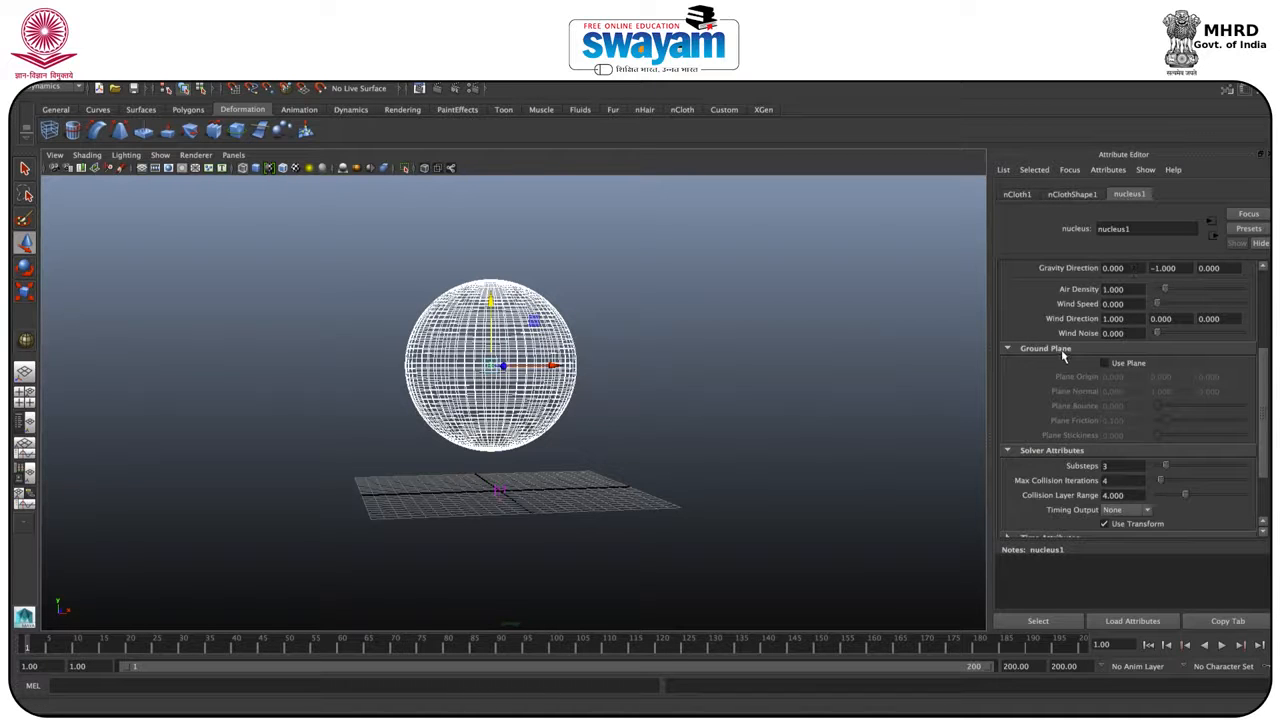
pyautogui.scroll(3, 1057, 338)
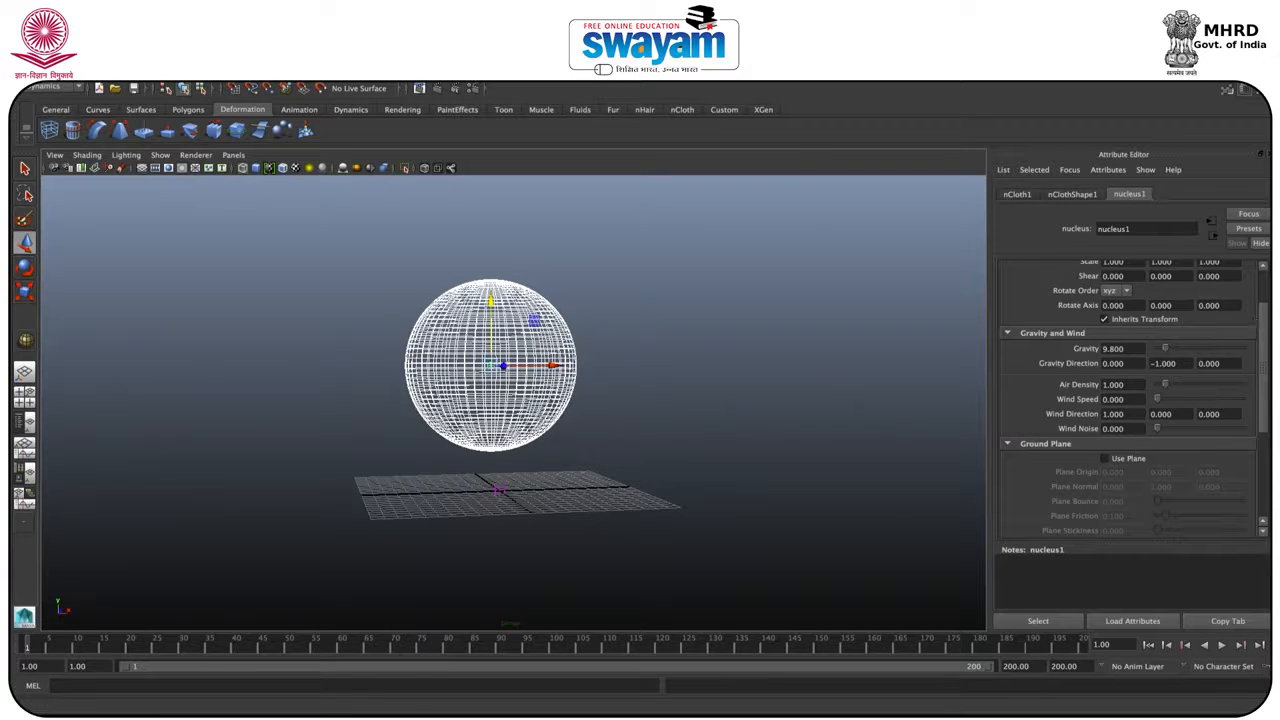
pyautogui.scroll(-2, 1027, 418)
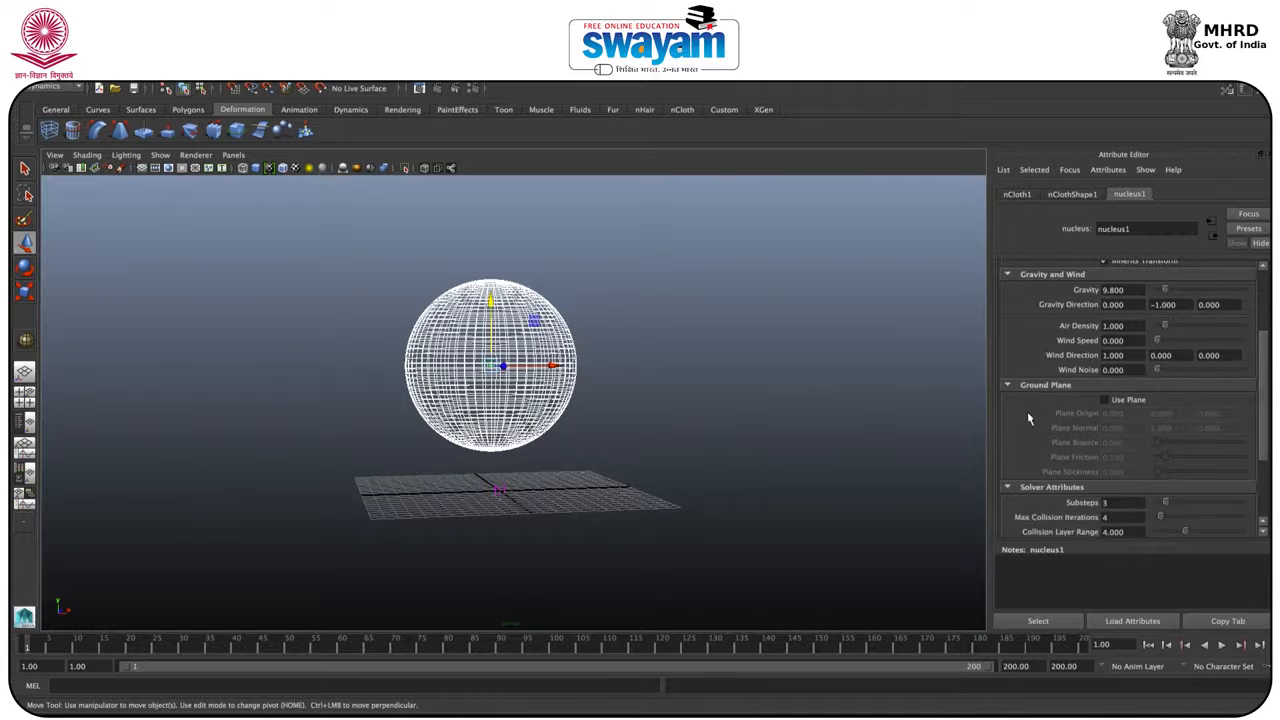
pyautogui.click(1106, 400)
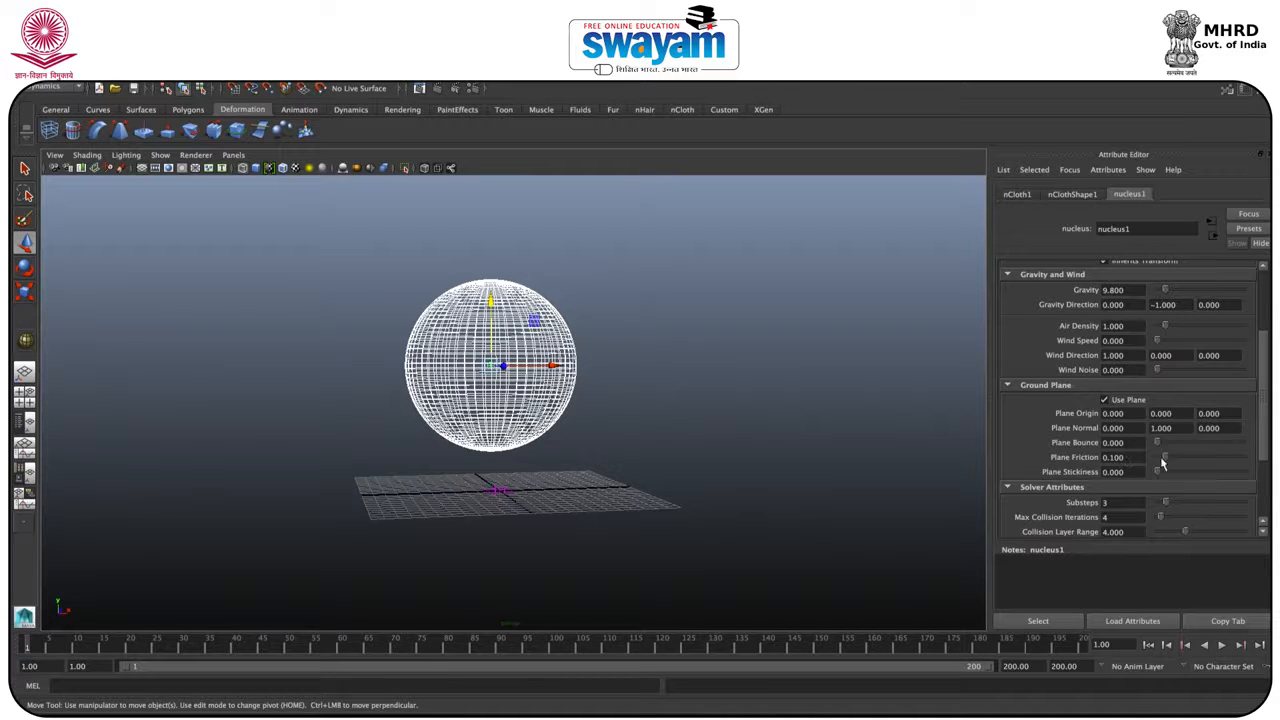
pyautogui.moveTo(1168, 462); pyautogui.dragTo(1194, 467)
# Play the cloth's fall onto the ground plane, inspect the collapsed shape in shaded display, and return to the first frame.
pyautogui.click(1222, 646)
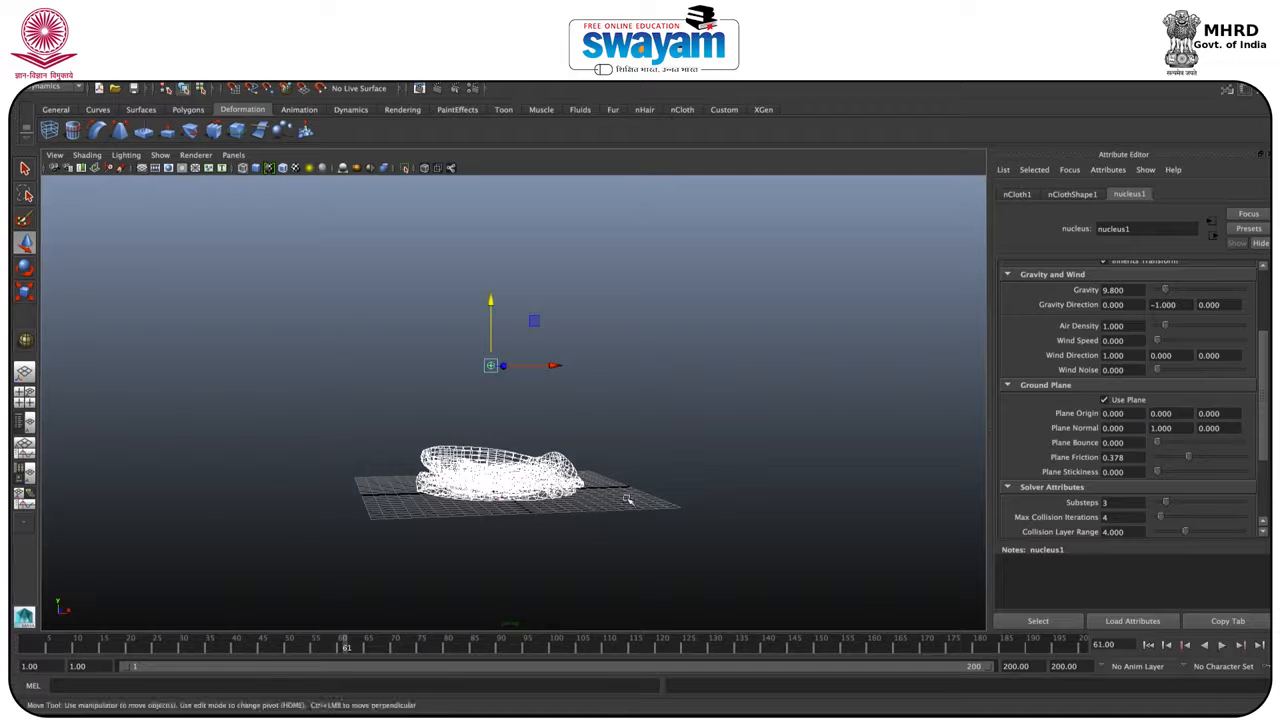
pyautogui.press('5')
pyautogui.moveTo(663, 480)
pyautogui.keyDown('alt'); pyautogui.mouseDown()
pyautogui.moveTo(632, 517)
pyautogui.moveTo(640, 506)
pyautogui.mouseUp(); pyautogui.keyUp('alt')
pyautogui.click(577, 487)
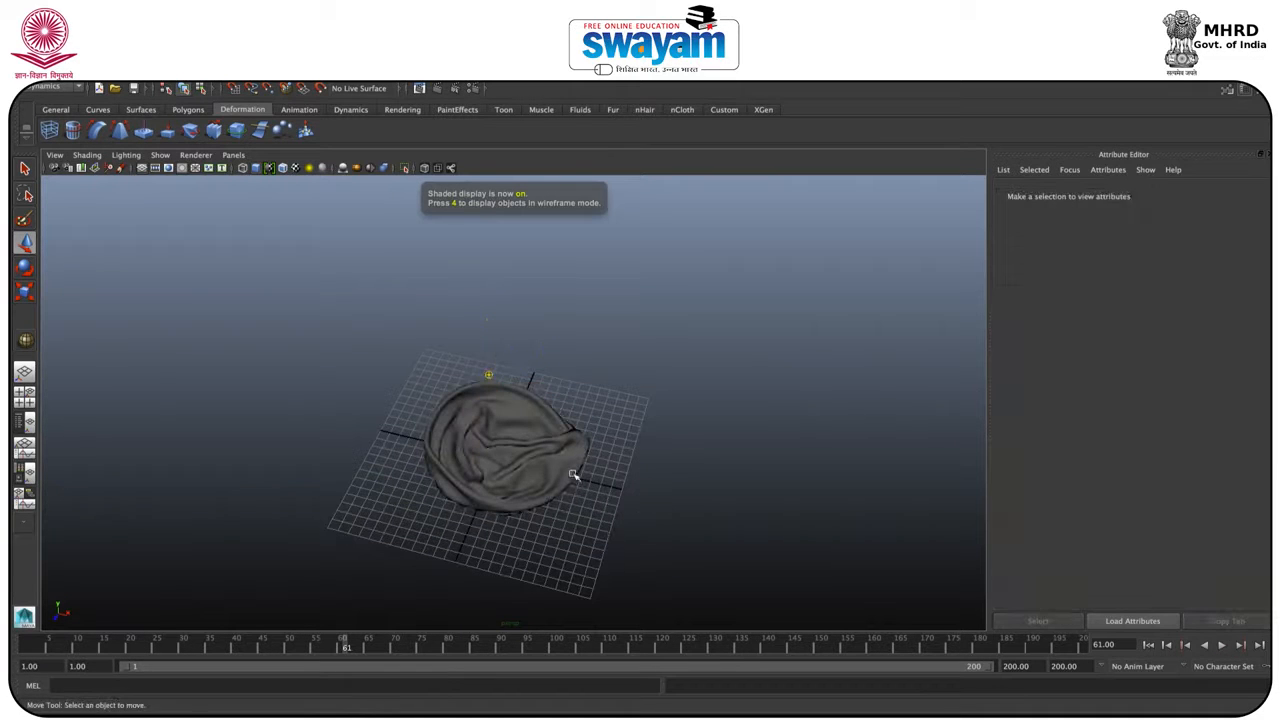
pyautogui.scroll(-3, 545, 449)
pyautogui.scroll(10, 543, 447)
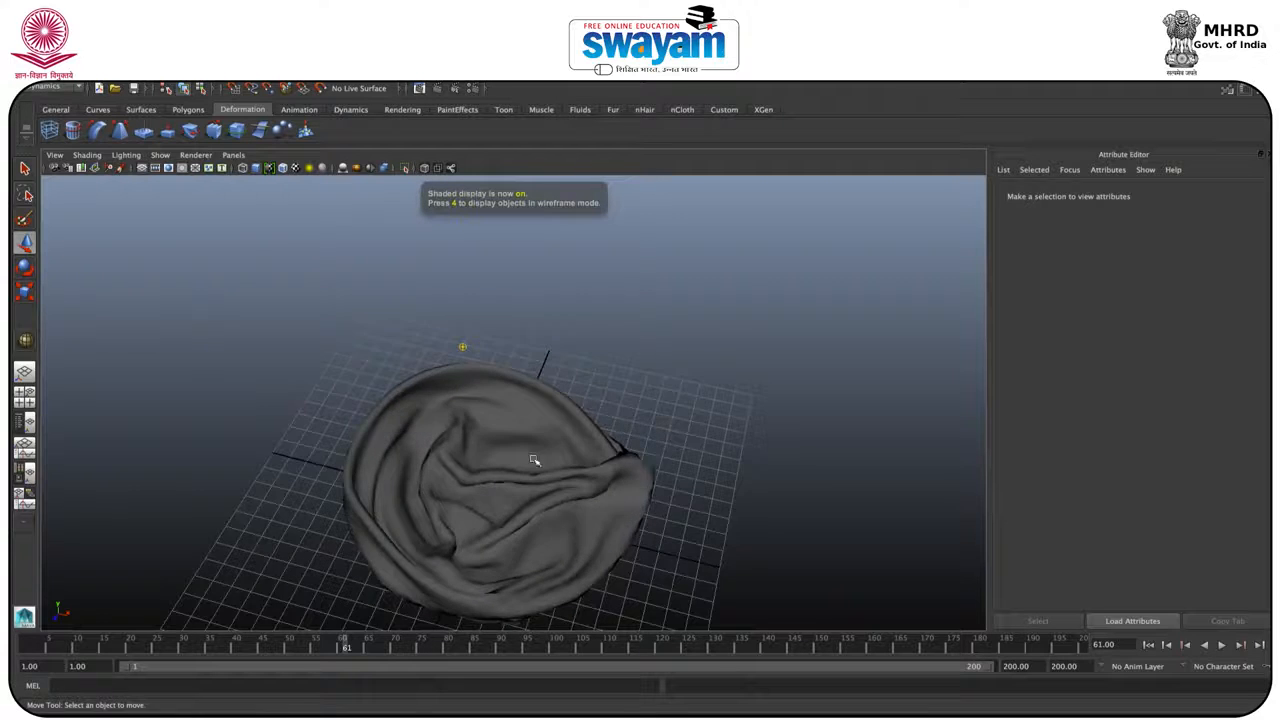
pyautogui.keyDown('alt'); pyautogui.moveTo(533, 460); pyautogui.dragTo(566, 415); pyautogui.keyUp('alt')
pyautogui.click(475, 549)
pyautogui.keyDown('alt'); pyautogui.moveTo(648, 392); pyautogui.dragTo(668, 419); pyautogui.keyUp('alt')
pyautogui.click(668, 419)
pyautogui.click(561, 474)
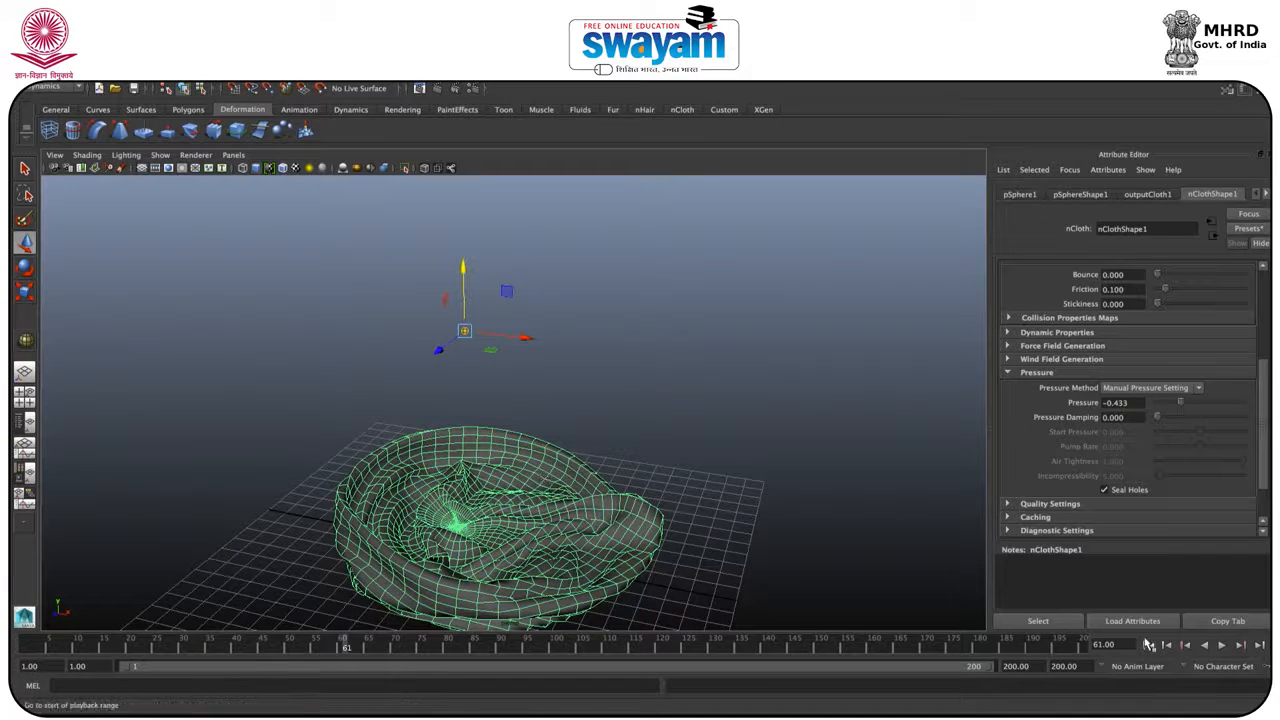
pyautogui.click(1146, 645)
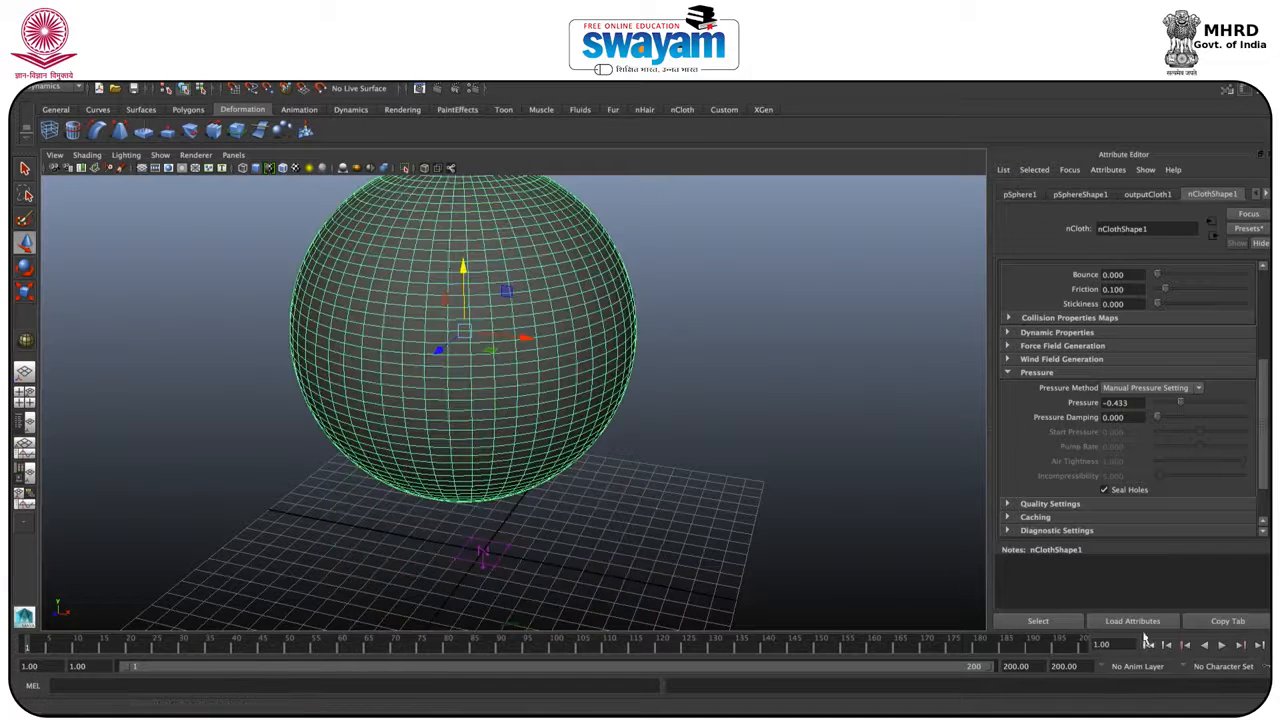
# Play the cloth simulation from the first frame and stop it at frame 67.
pyautogui.click(877, 451)
pyautogui.click(1222, 646)
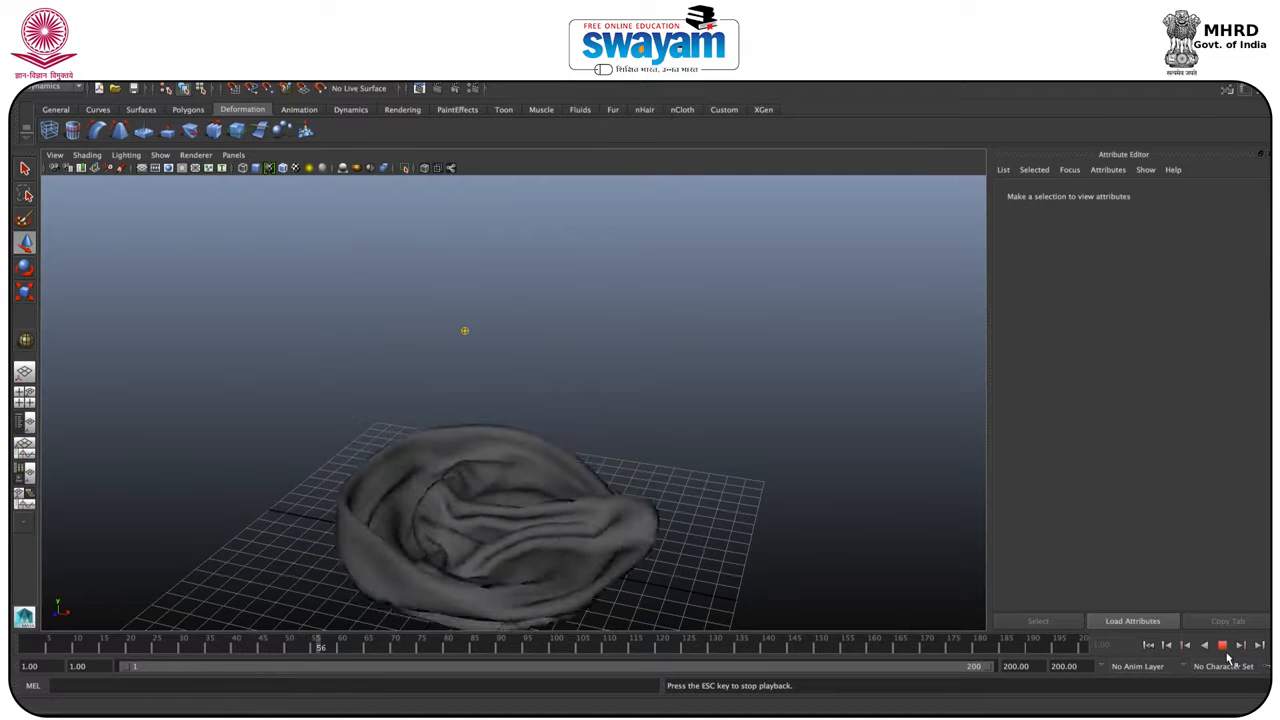
pyautogui.press('Escape')
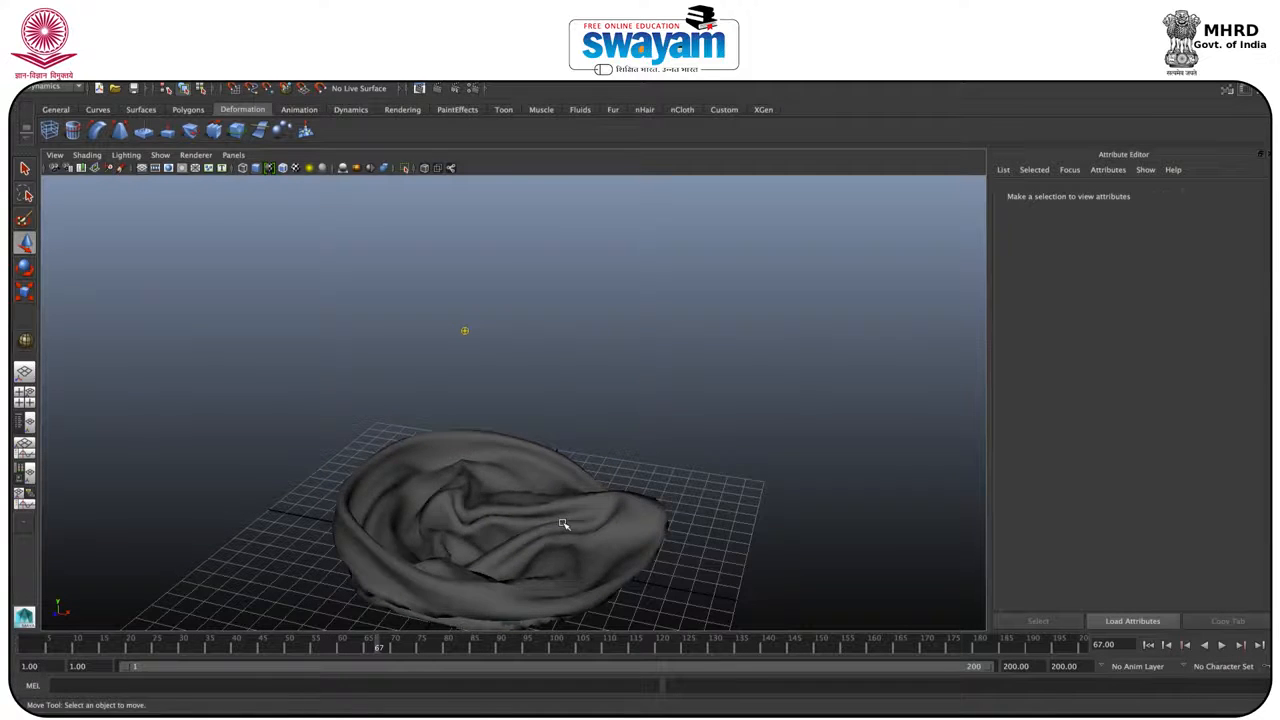
# Set the collapsed cloth's initial state from its current shape.
pyautogui.click(563, 524)
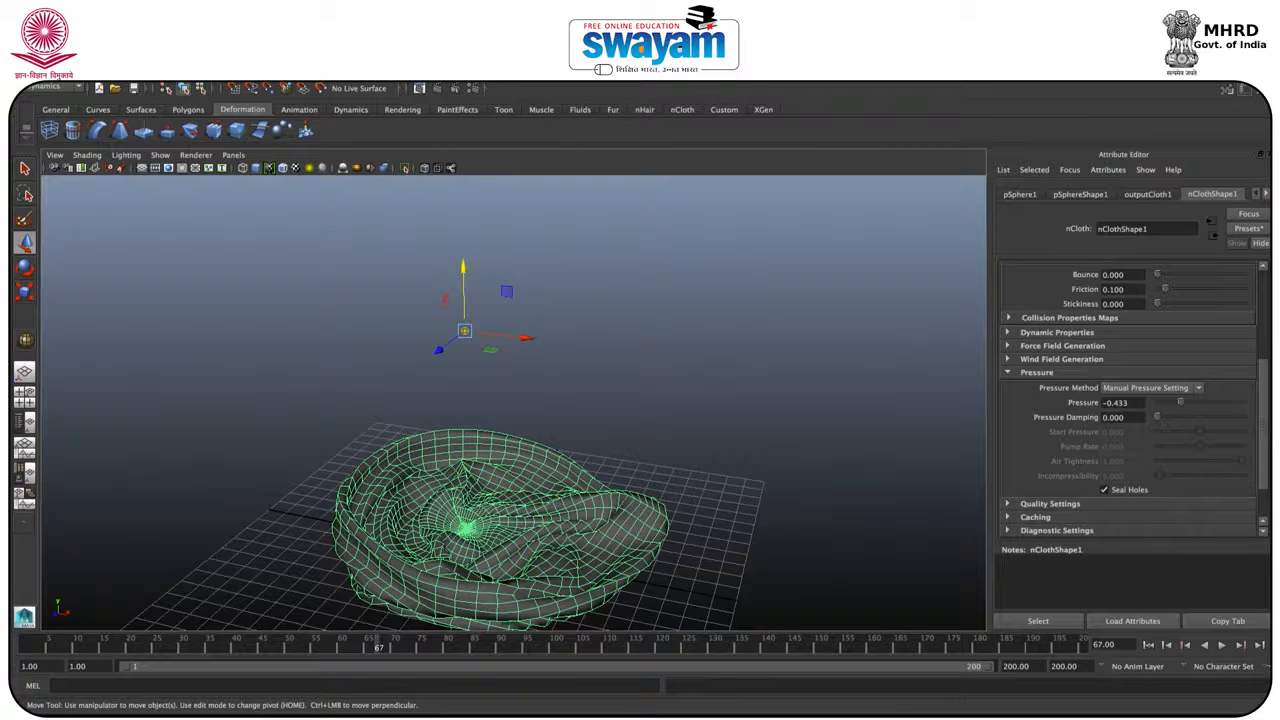
pyautogui.click(567, 61)
pyautogui.moveTo(614, 61)
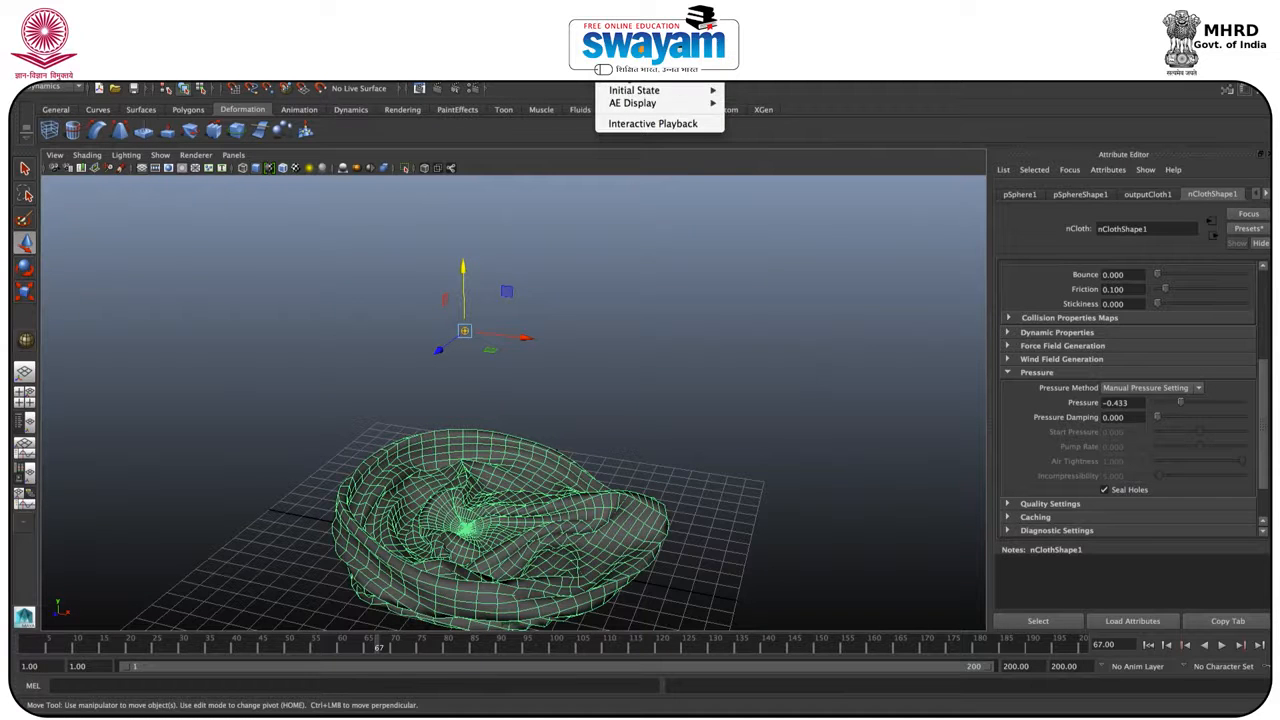
pyautogui.moveTo(638, 92)
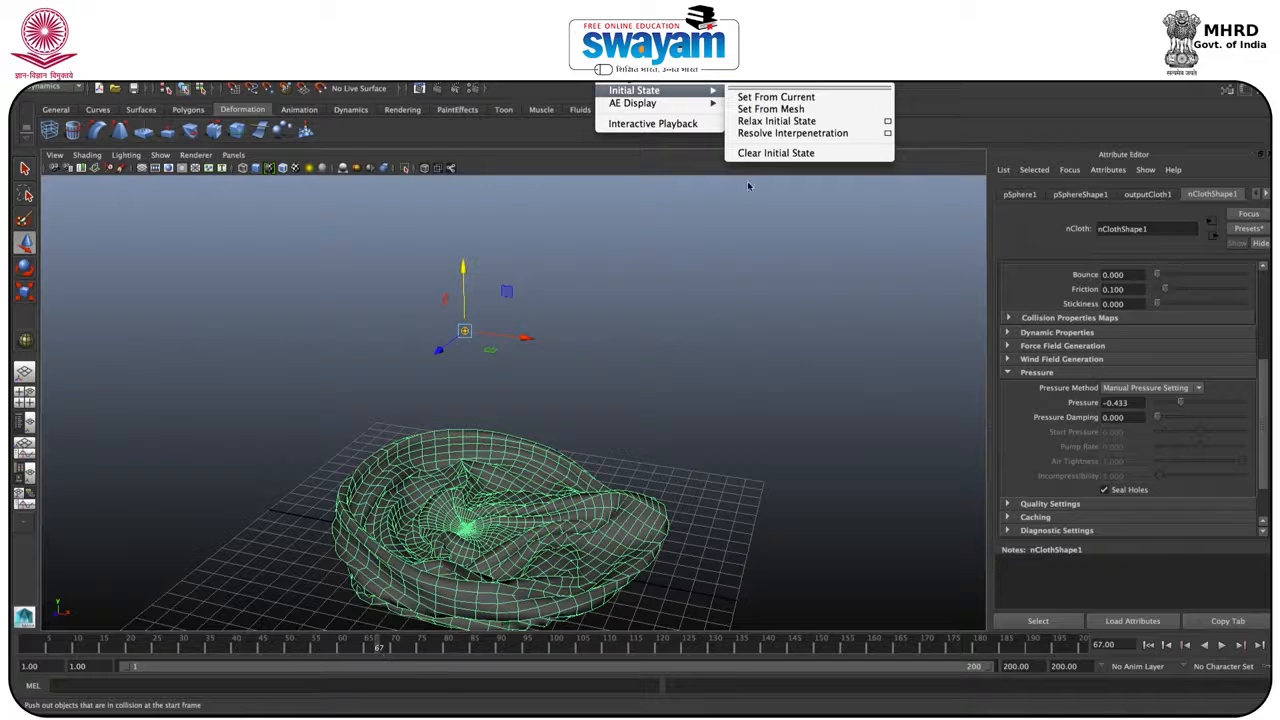
pyautogui.click(782, 99)
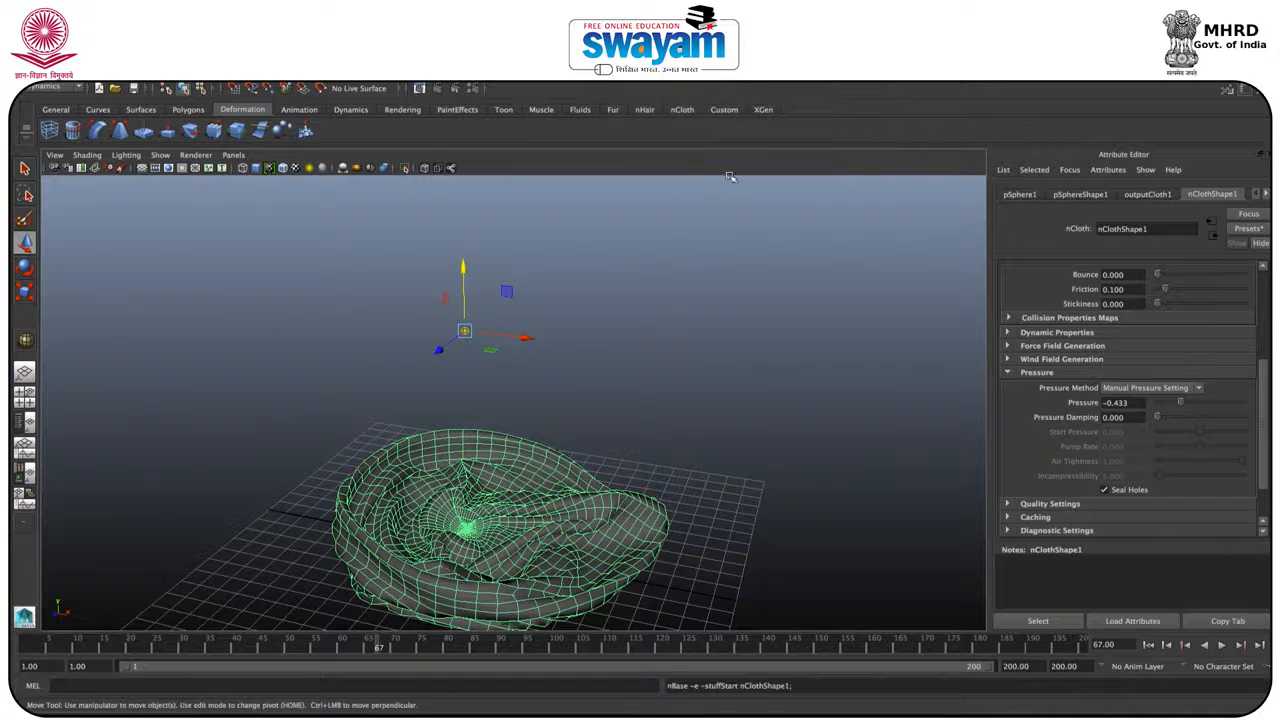
# Return to frame 1 and set a key on the cloth's pressure of -0.433.
pyautogui.moveTo(368, 646); pyautogui.dragTo(27, 641)
pyautogui.press('w')
pyautogui.click(693, 408)
pyautogui.click(483, 464)
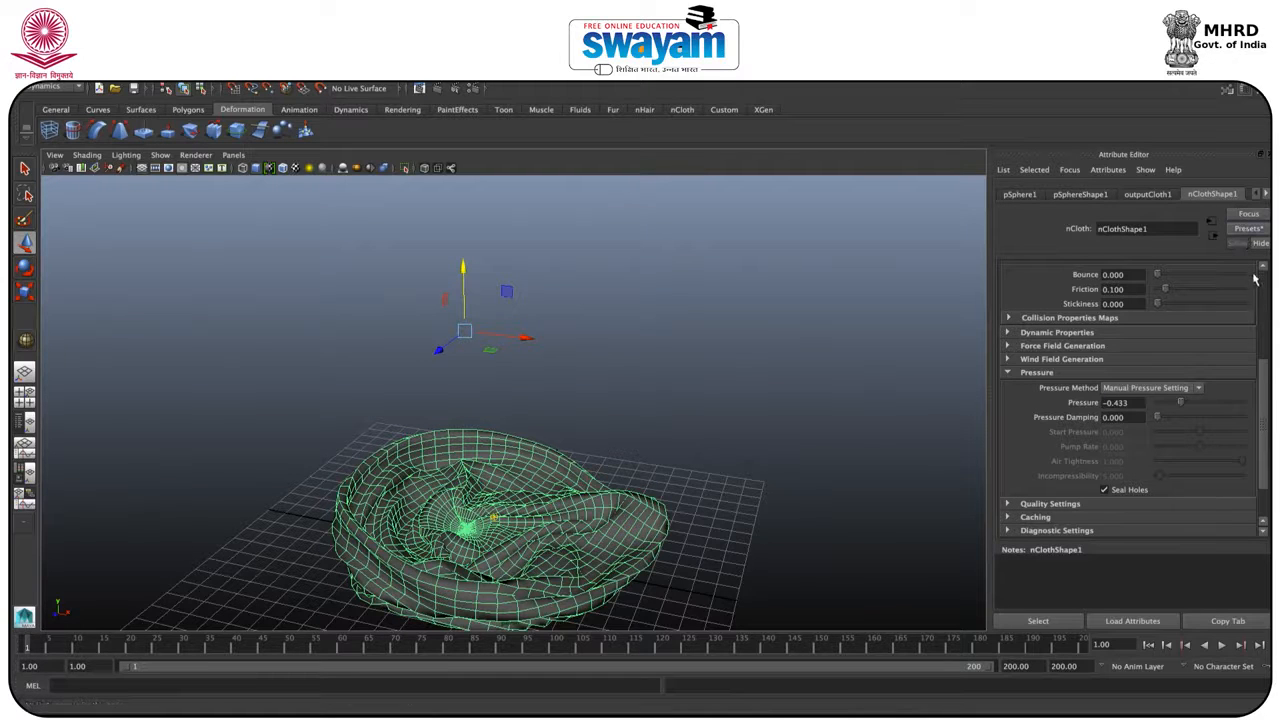
pyautogui.moveTo(1268, 381); pyautogui.dragTo(1250, 421)
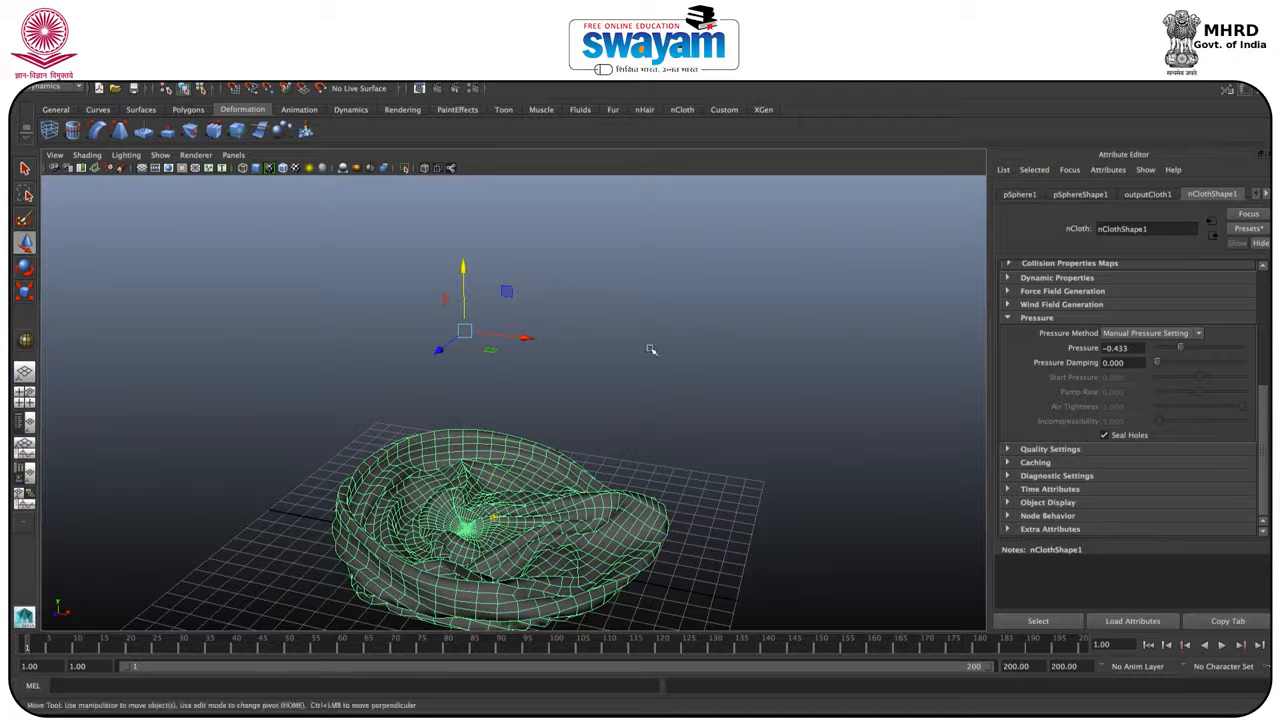
pyautogui.rightClick(1117, 353)
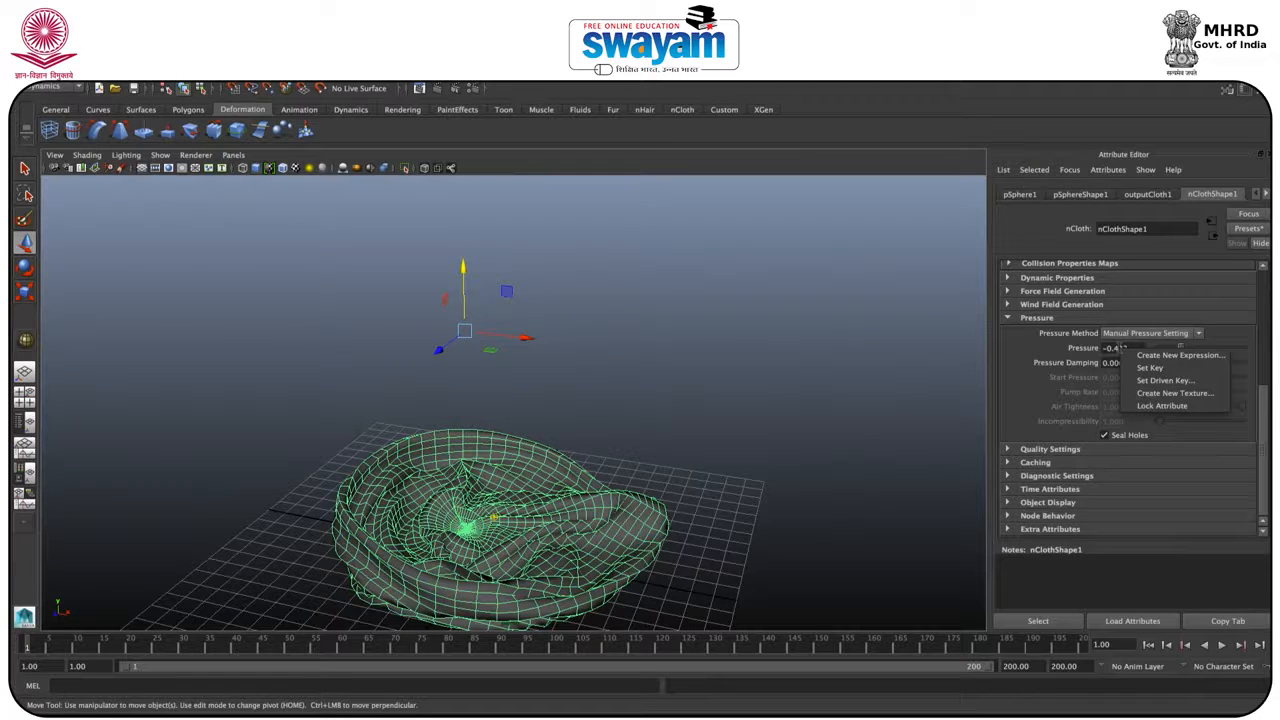
pyautogui.click(1146, 368)
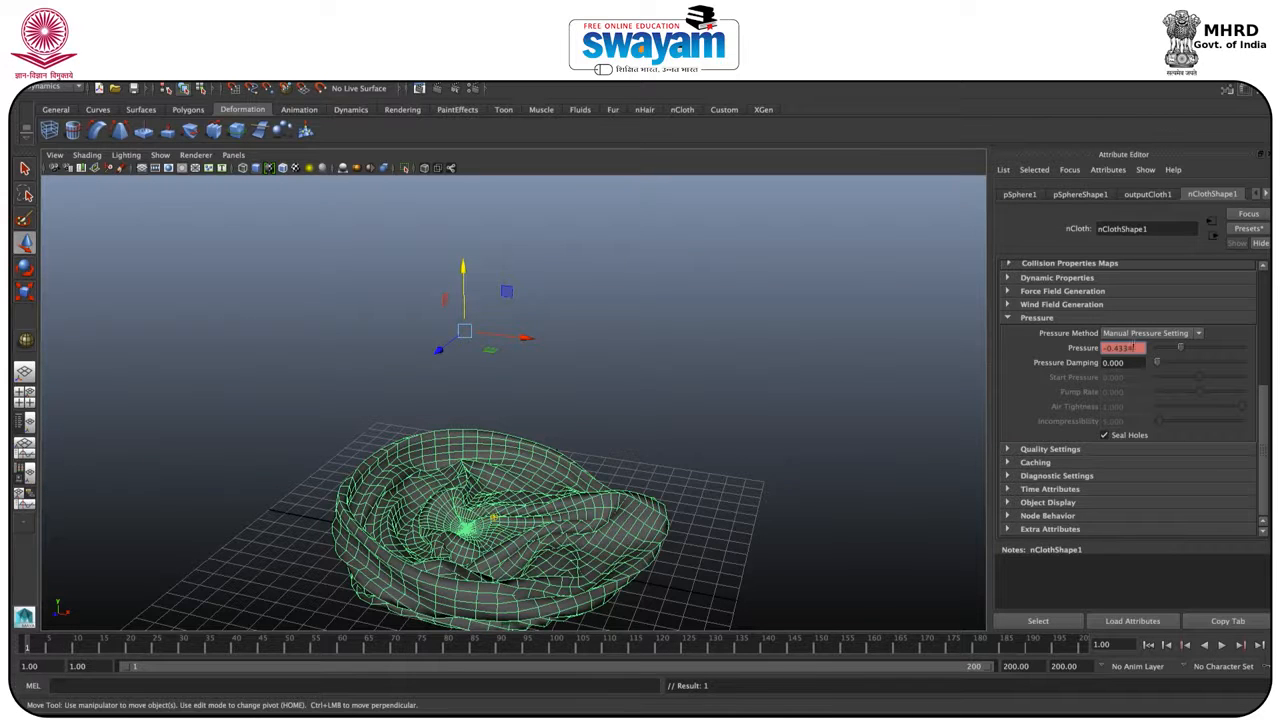
# Play the simulation in wireframe display to frame 21 and key the cloth's pressure there at -0.433.
pyautogui.click(803, 480)
pyautogui.click(613, 557)
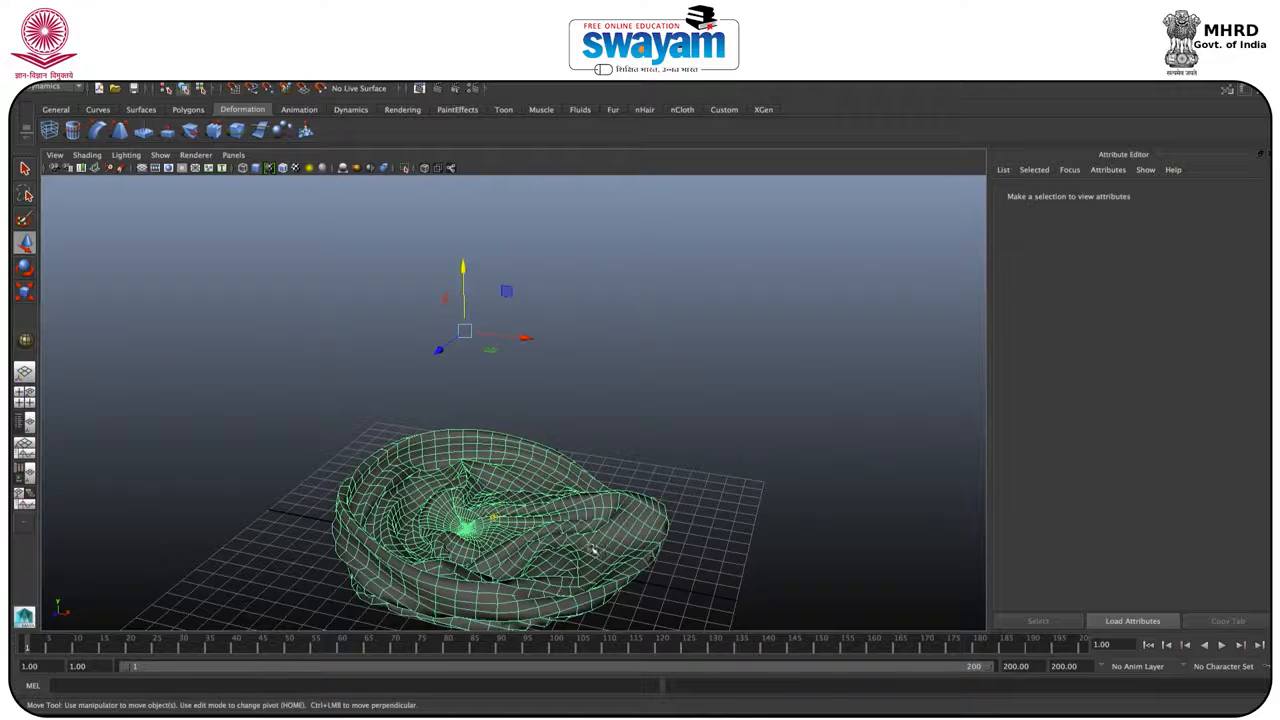
pyautogui.press('4')
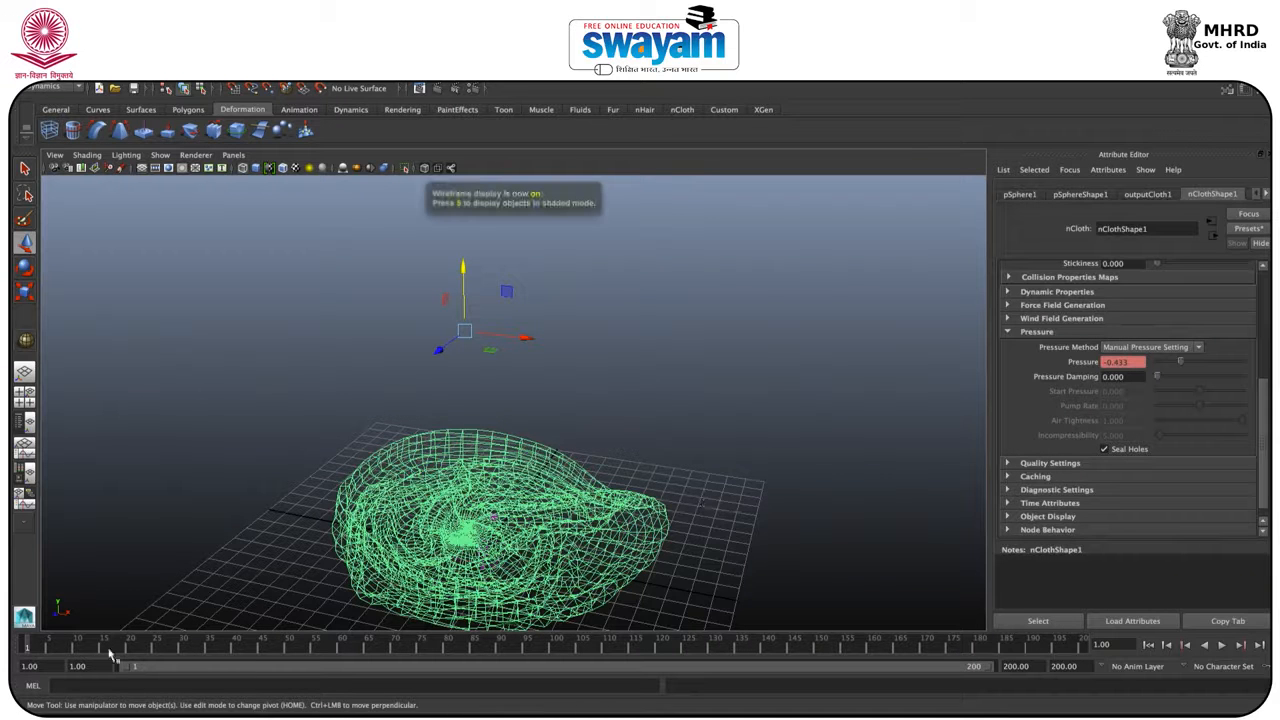
pyautogui.click(1221, 646)
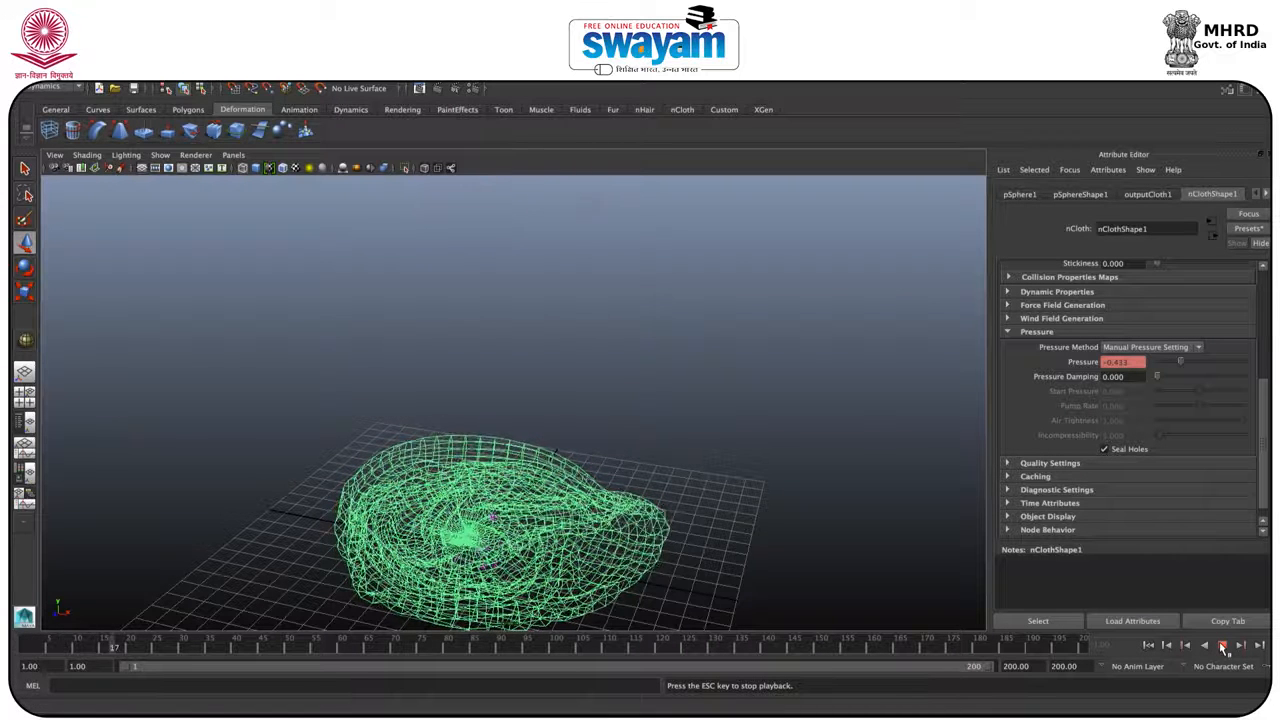
pyautogui.click(1221, 646)
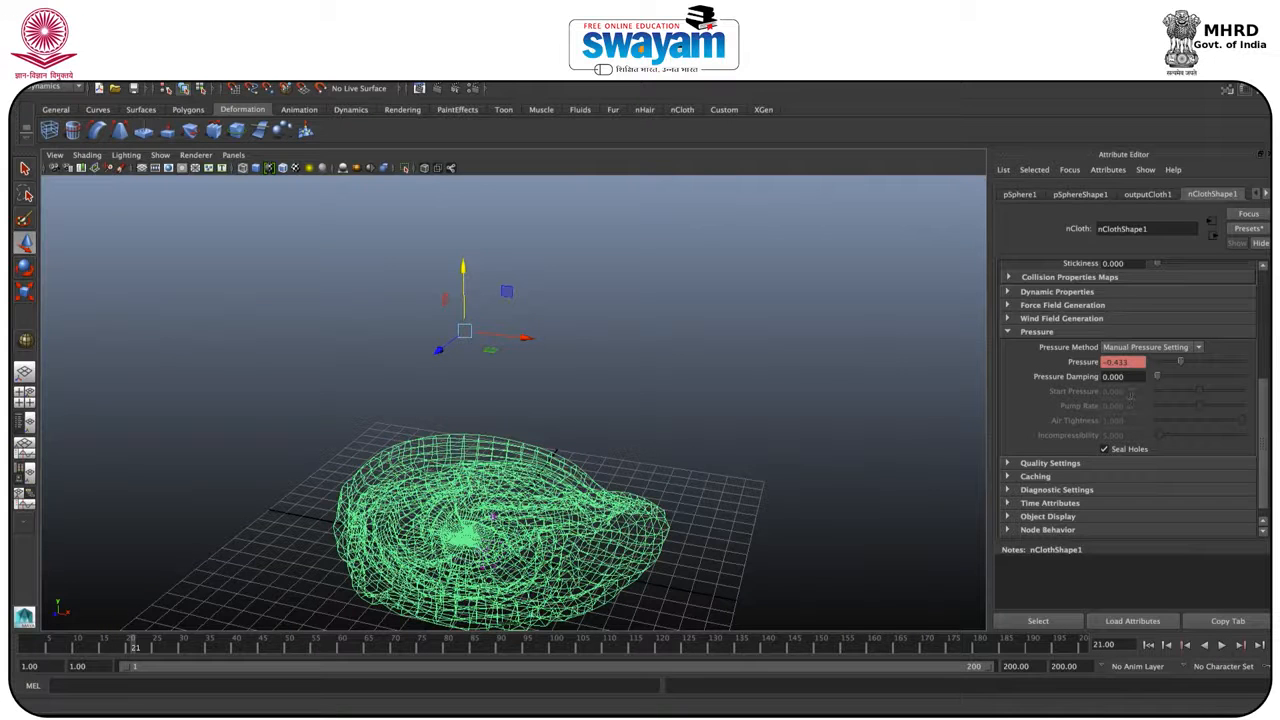
pyautogui.rightClick(1116, 362)
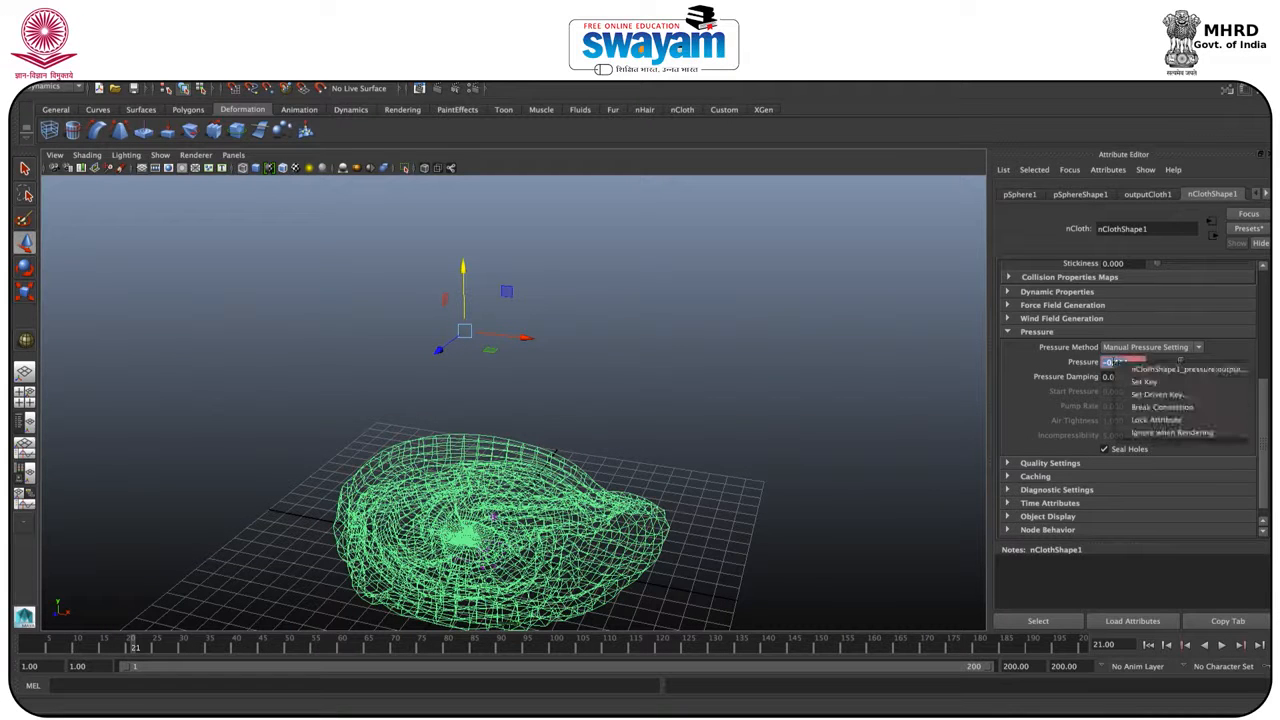
pyautogui.click(1138, 389)
# Advance the simulation to frame 44, set the cloth's pressure to 3, and key it there.
pyautogui.click(1221, 646)
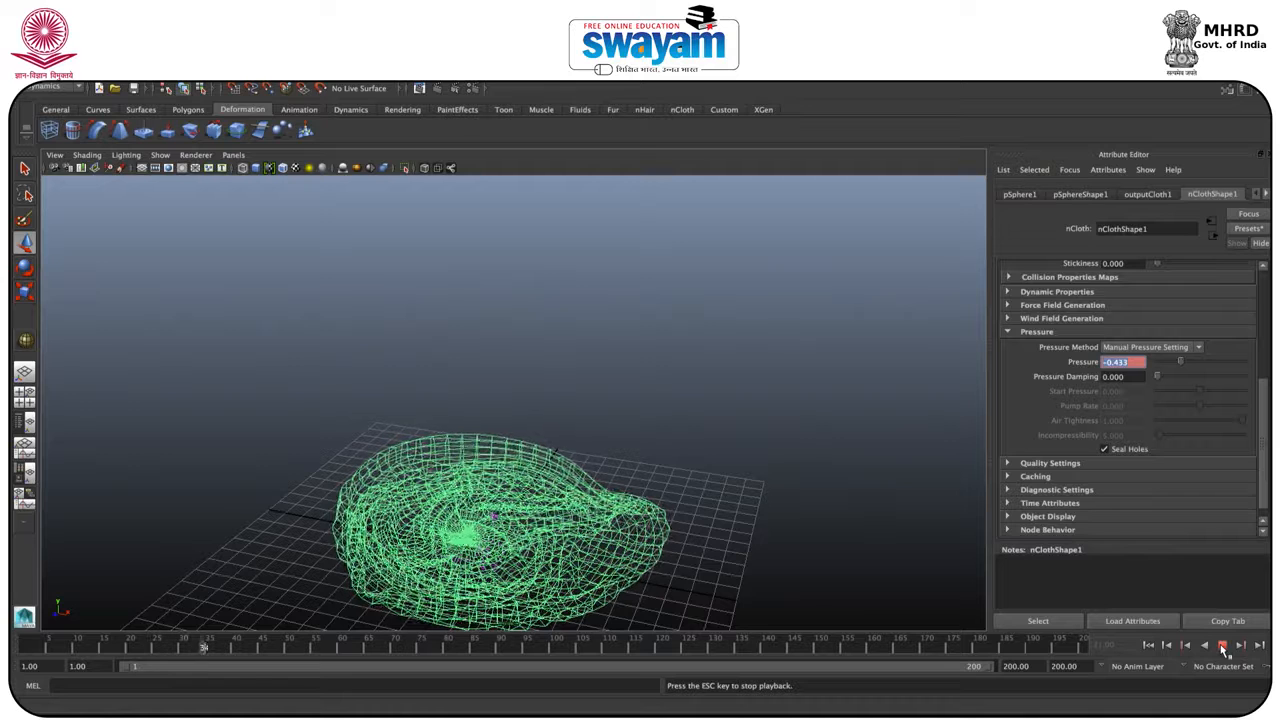
pyautogui.click(1222, 647)
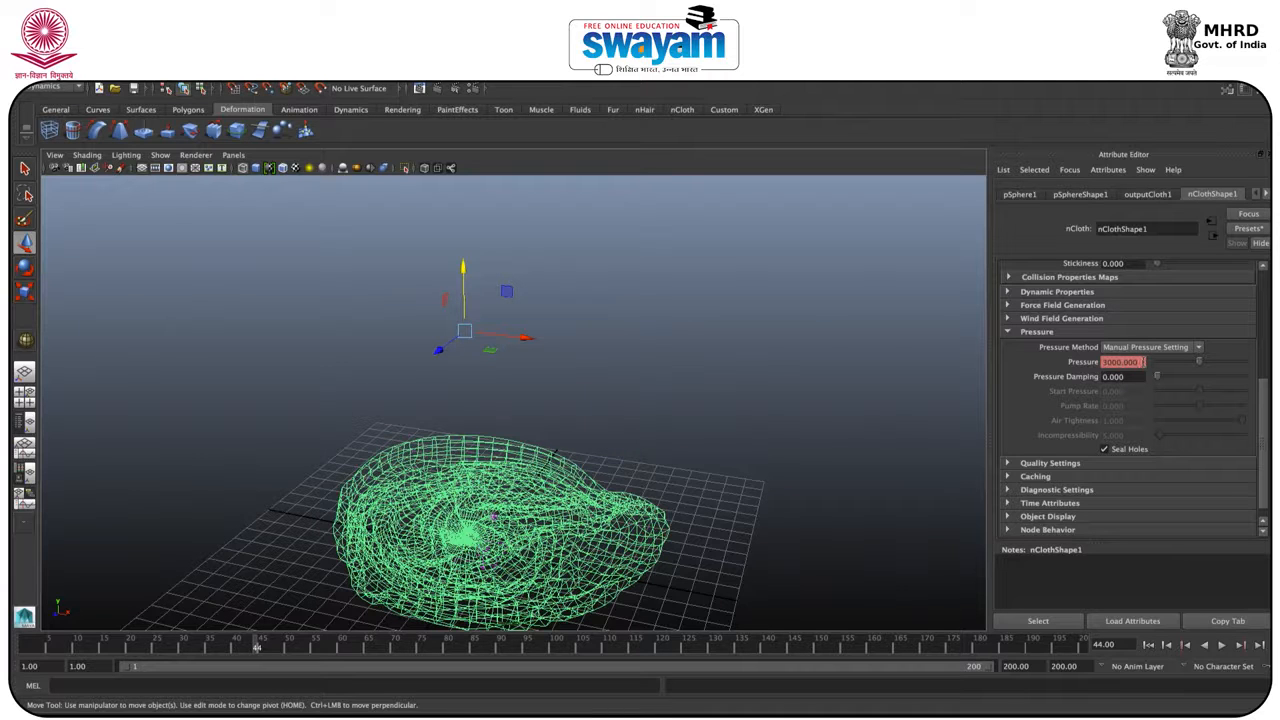
pyautogui.press('Return')
pyautogui.write('4')
pyautogui.press('Return')
pyautogui.rightClick(1115, 361)
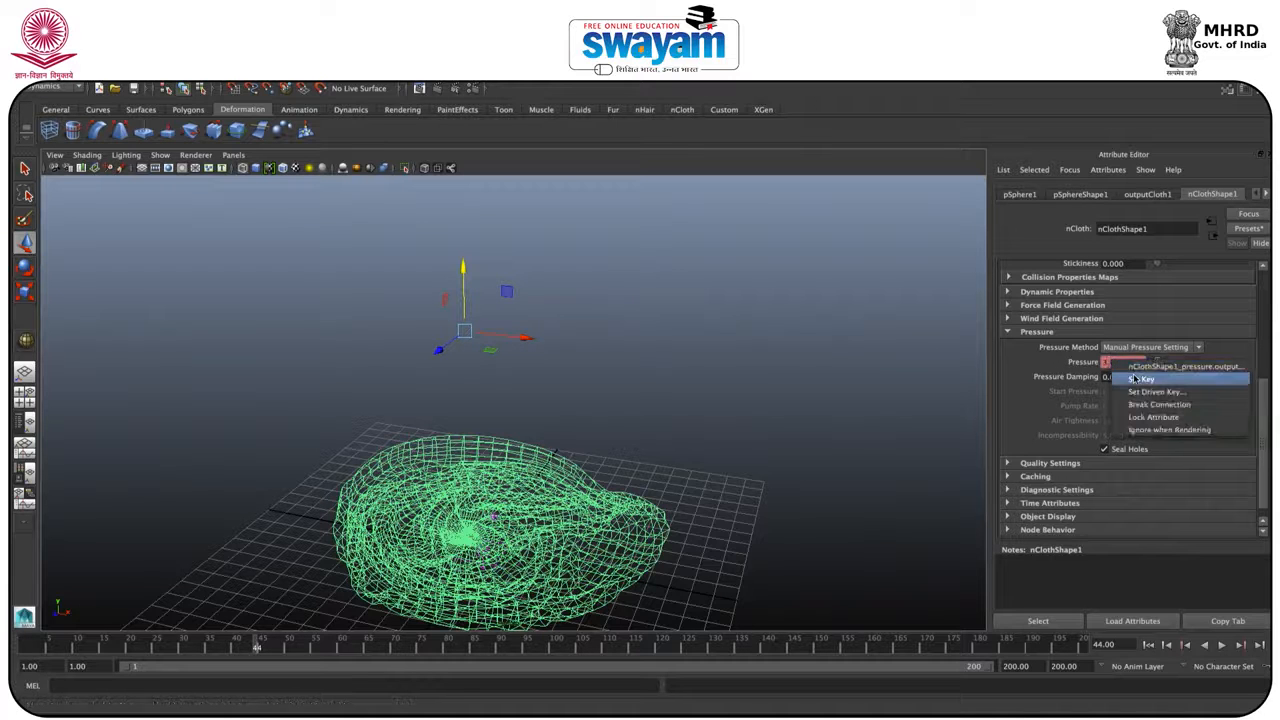
pyautogui.click(1140, 372)
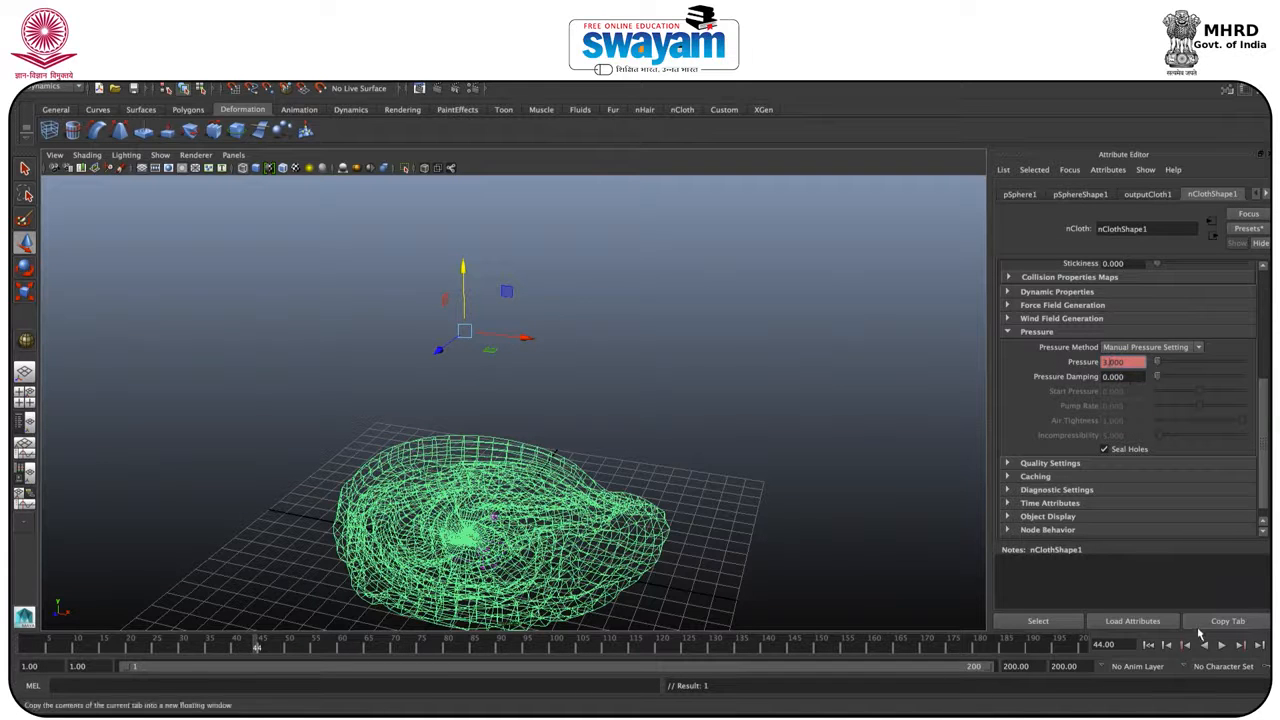
# Play the keyed inflation from the first frame and return to frame 1.
pyautogui.click(1148, 645)
pyautogui.click(1221, 646)
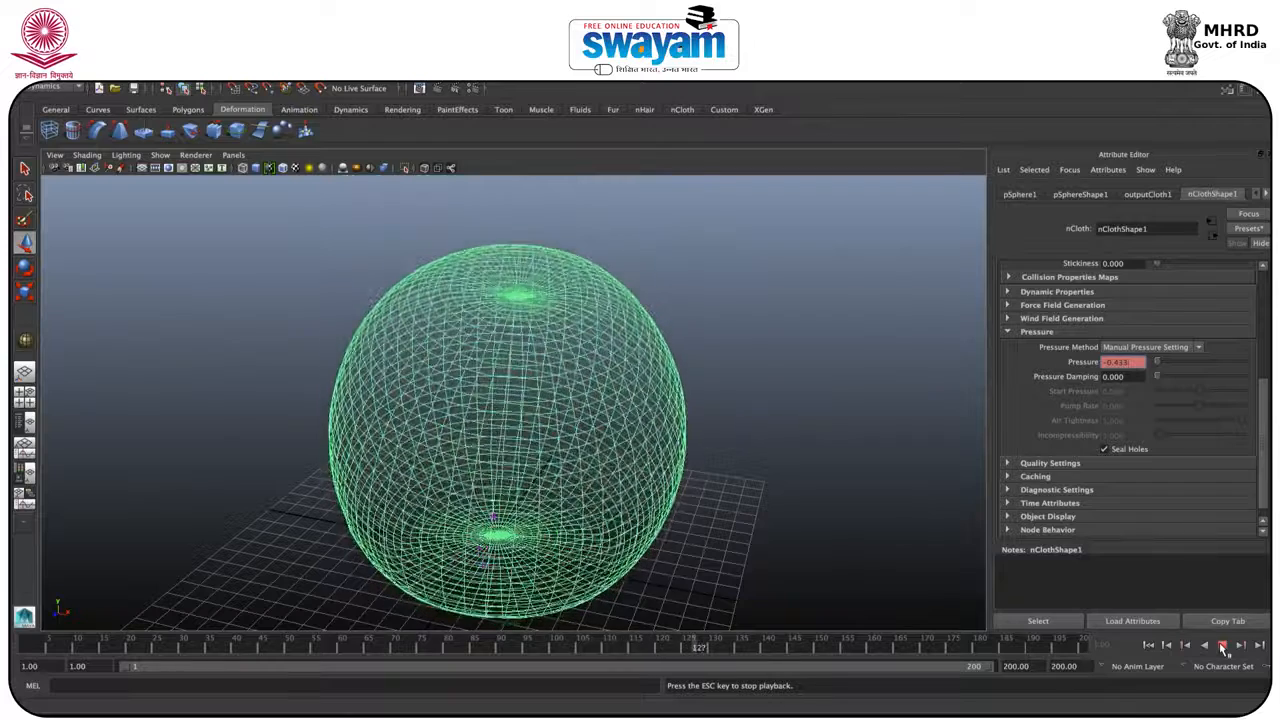
pyautogui.press('Escape')
pyautogui.moveTo(93, 649); pyautogui.dragTo(14, 648)
# Select the collapsed cloth and add an air field that affects it.
pyautogui.click(596, 395)
pyautogui.click(530, 449)
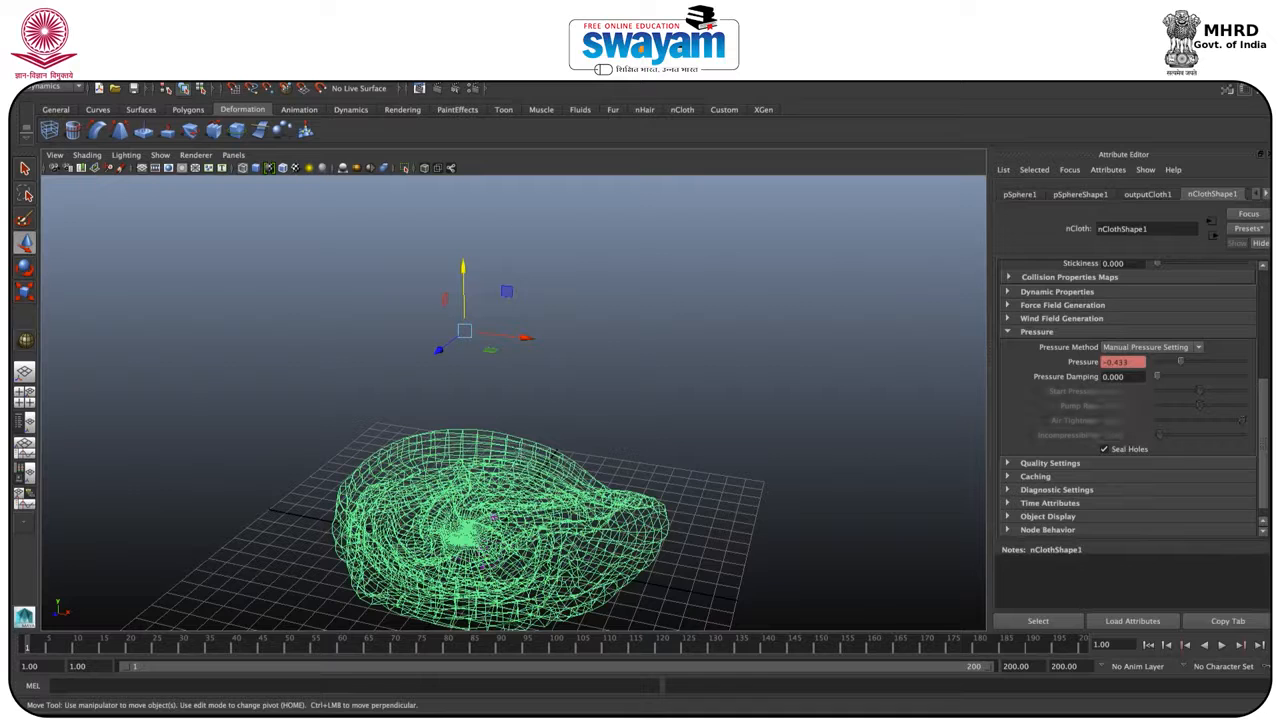
pyautogui.click(617, 66)
pyautogui.moveTo(656, 67)
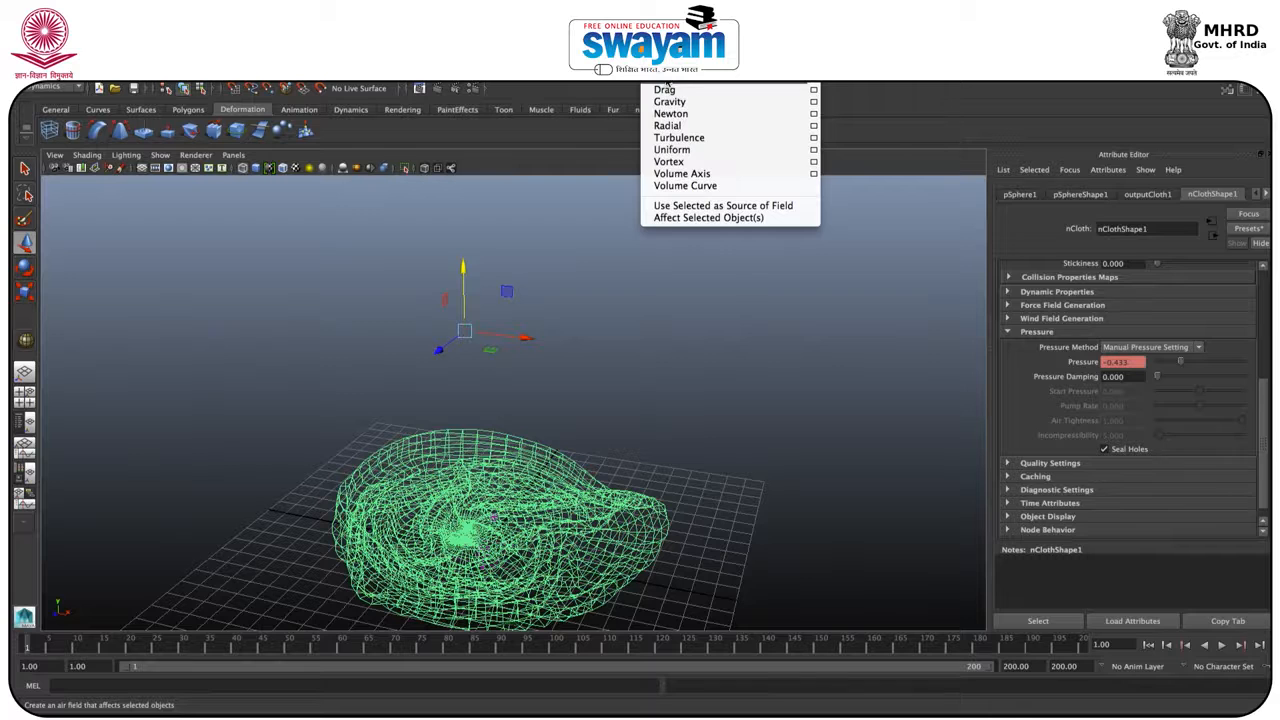
pyautogui.click(668, 84)
pyautogui.keyDown('alt'); pyautogui.moveTo(603, 175); pyautogui.dragTo(550, 505); pyautogui.keyUp('alt')
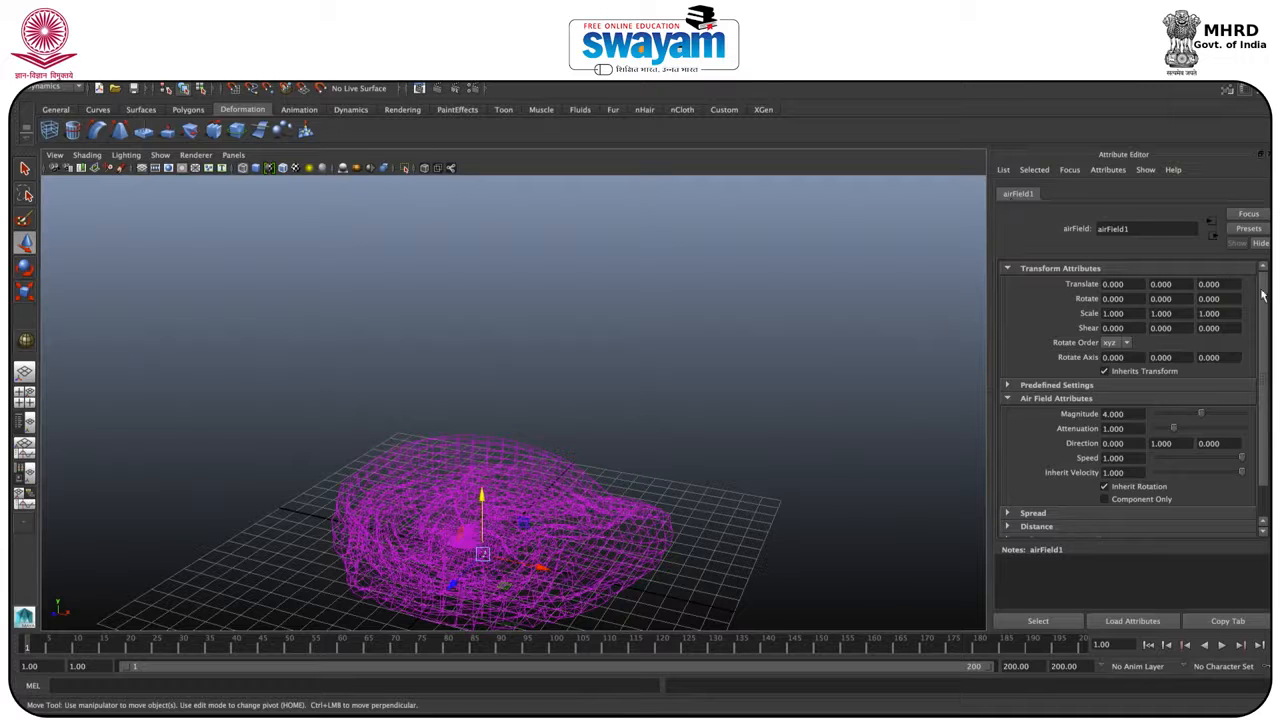
# Open the Outliner and select airField1 in it.
pyautogui.moveTo(1267, 326); pyautogui.dragTo(1265, 368)
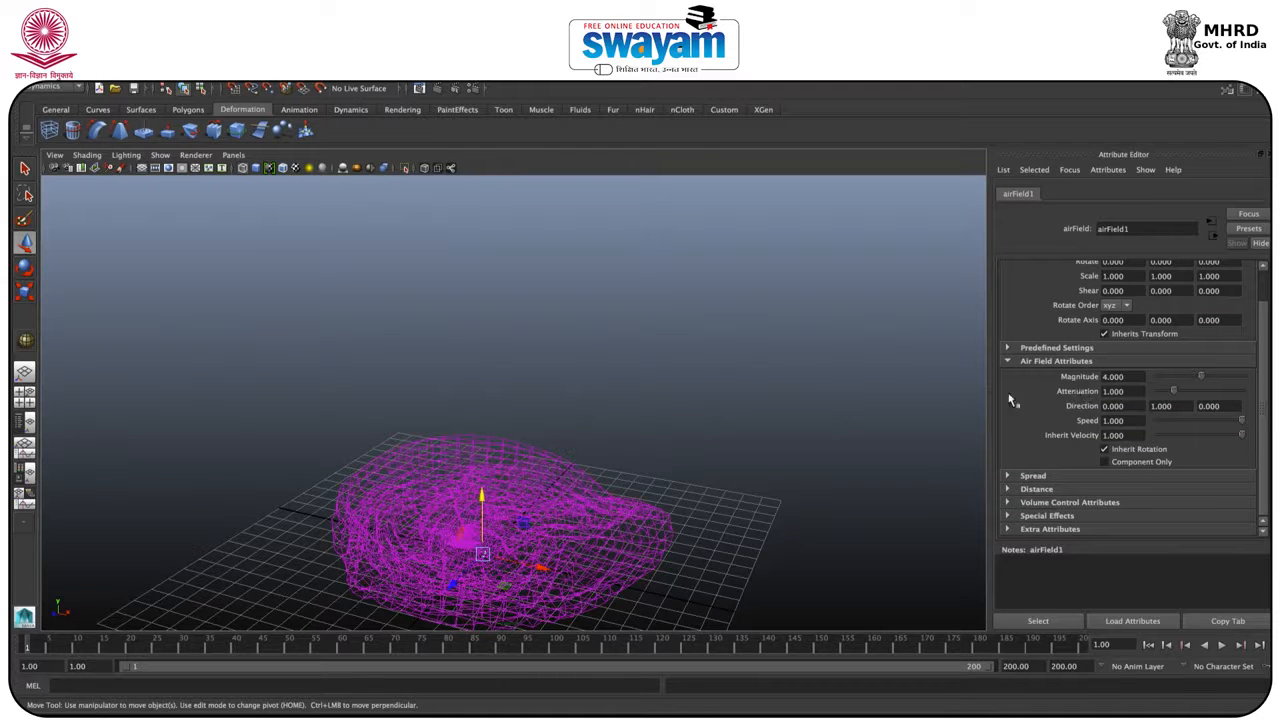
pyautogui.click(774, 427)
pyautogui.click(422, 557)
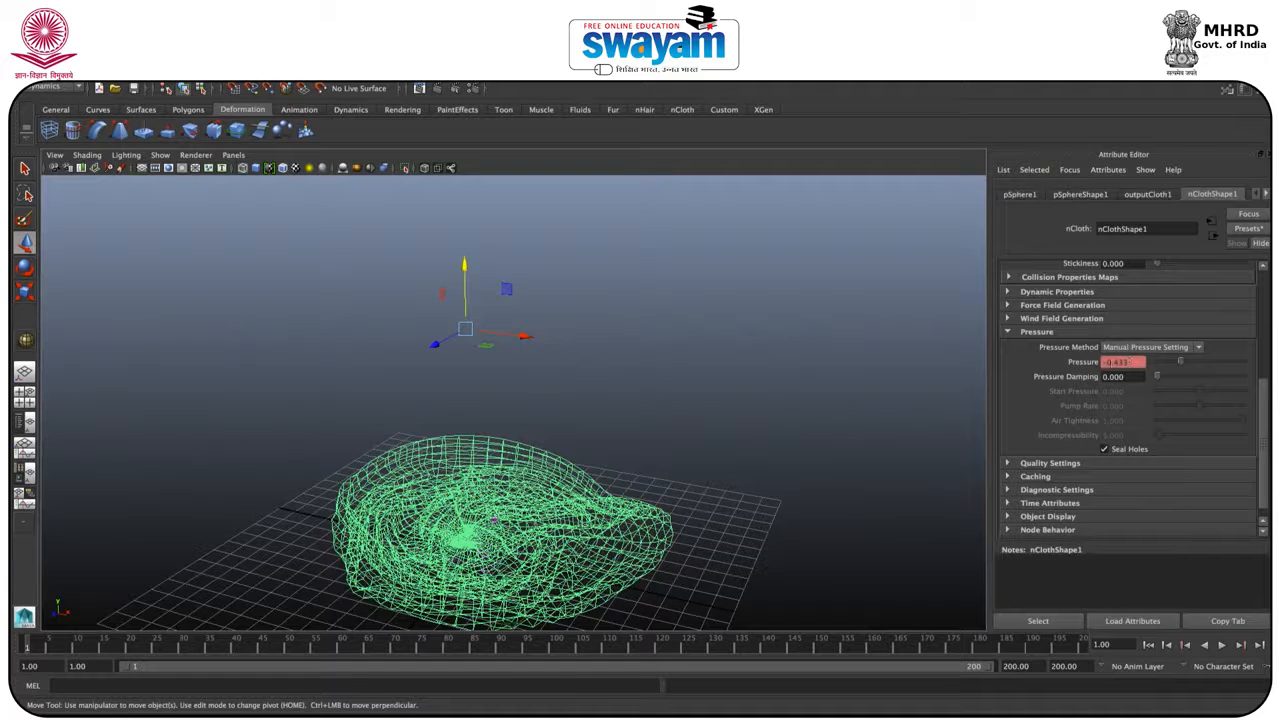
pyautogui.keyDown('alt'); pyautogui.moveTo(583, 427); pyautogui.dragTo(610, 376); pyautogui.keyUp('alt')
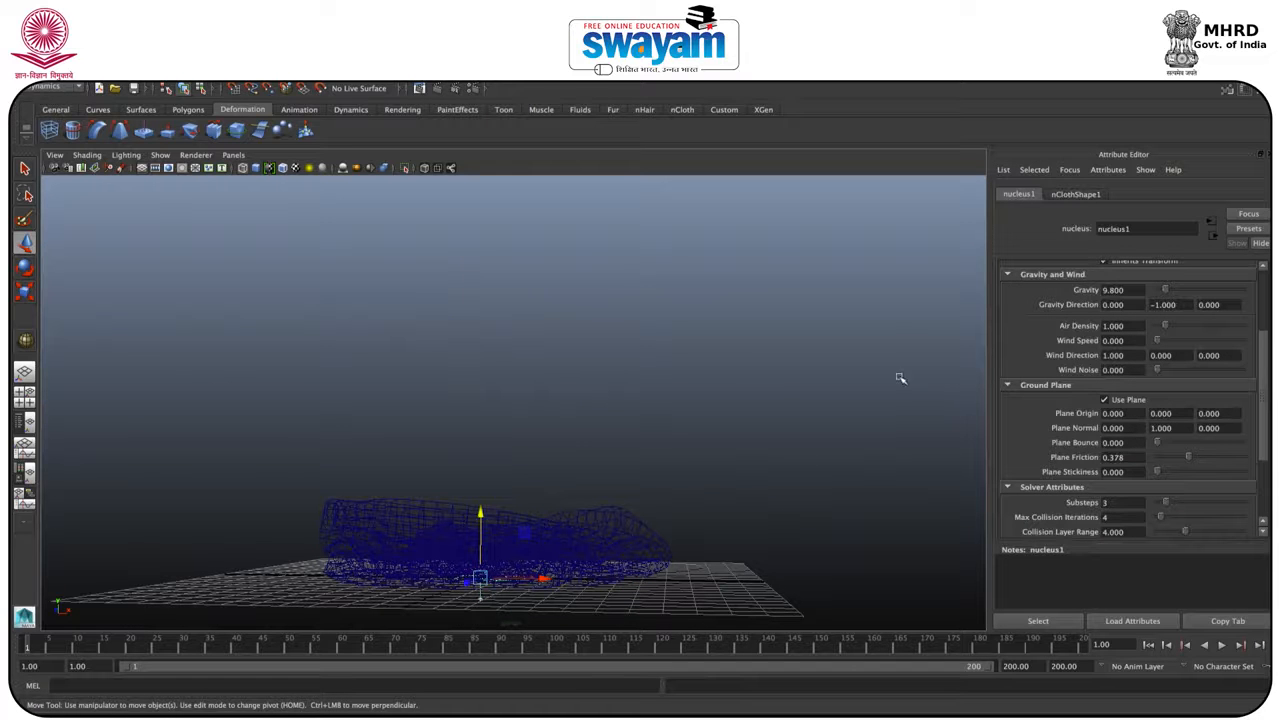
pyautogui.keyDown('alt'); pyautogui.moveTo(791, 429); pyautogui.dragTo(727, 460); pyautogui.keyUp('alt')
pyautogui.click(698, 392)
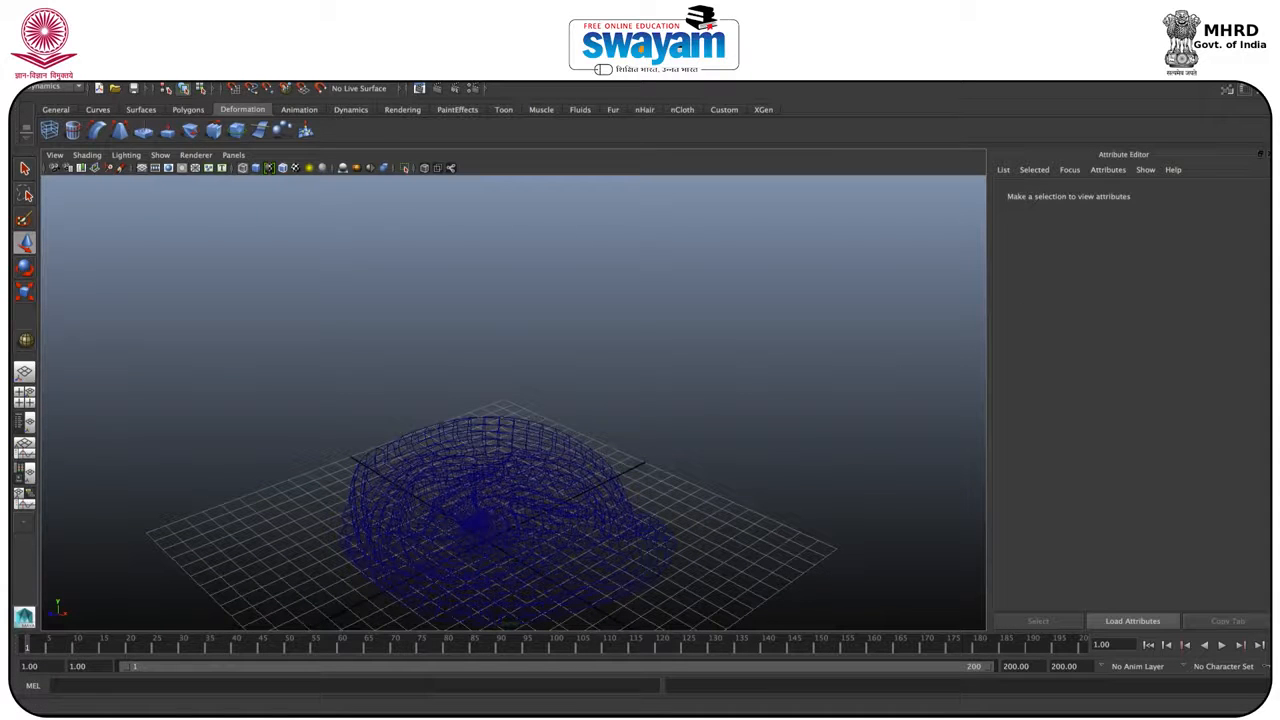
pyautogui.click(157, 63)
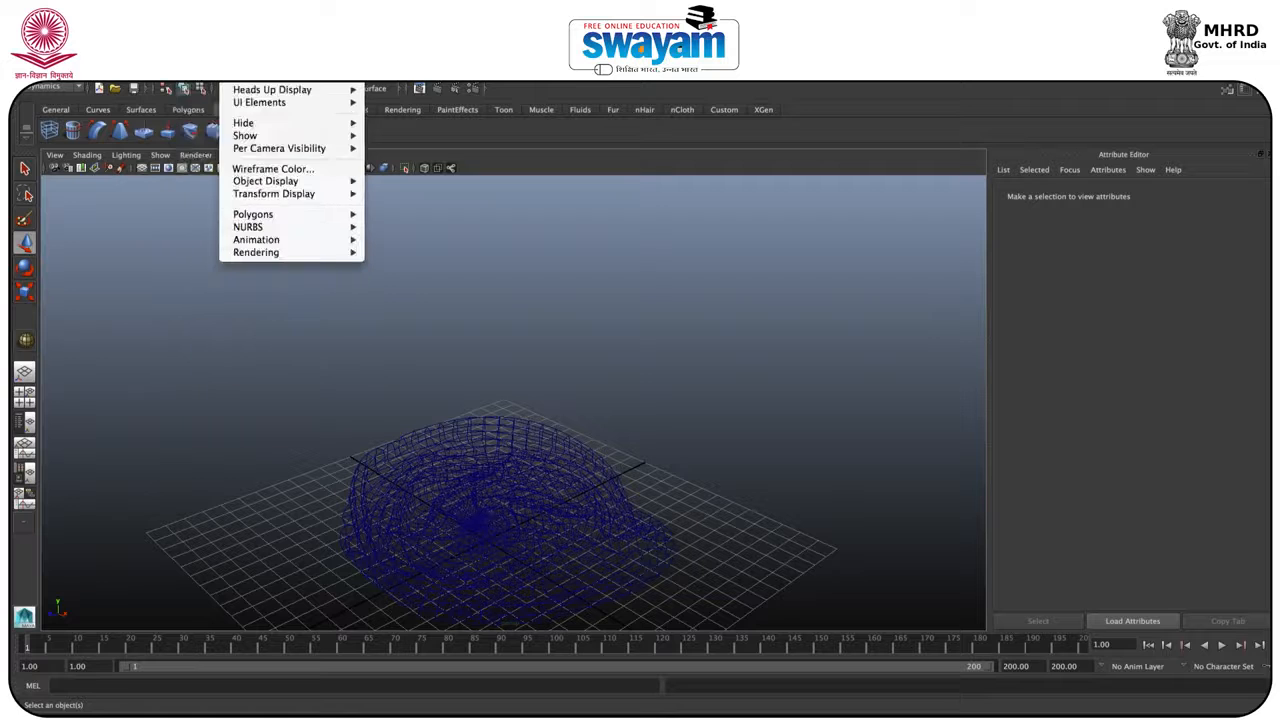
pyautogui.moveTo(290, 68)
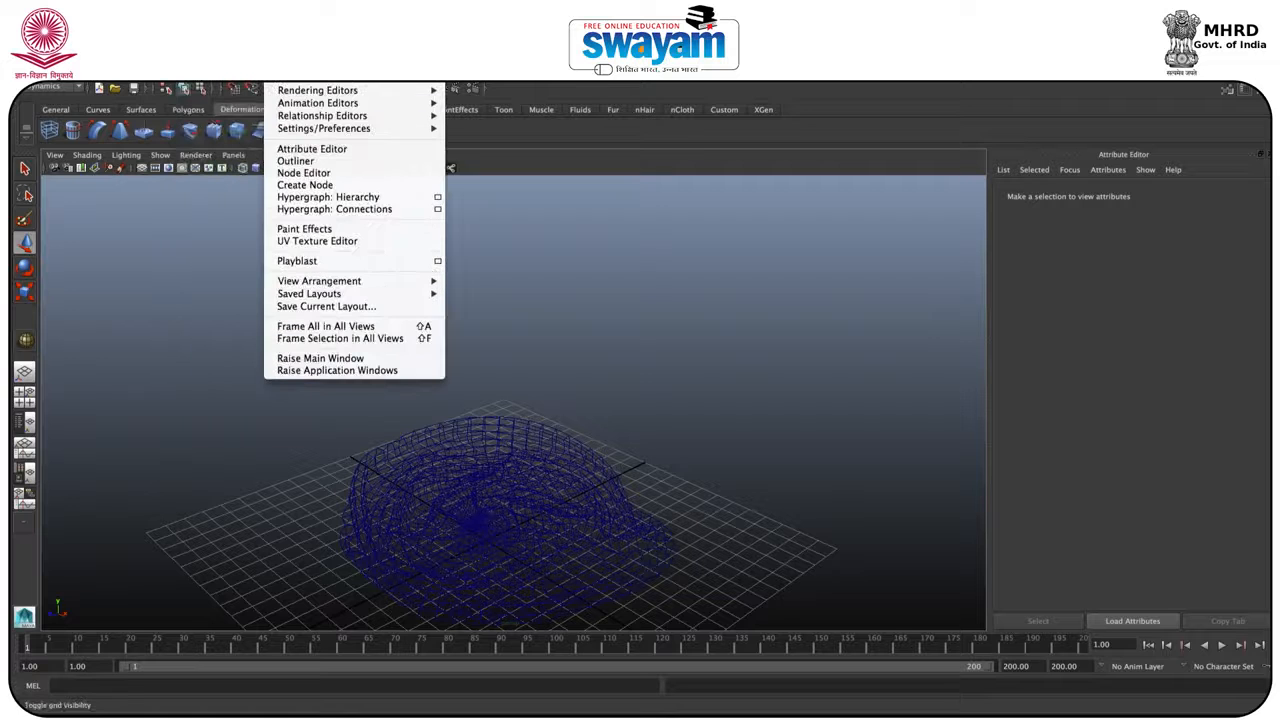
pyautogui.click(296, 162)
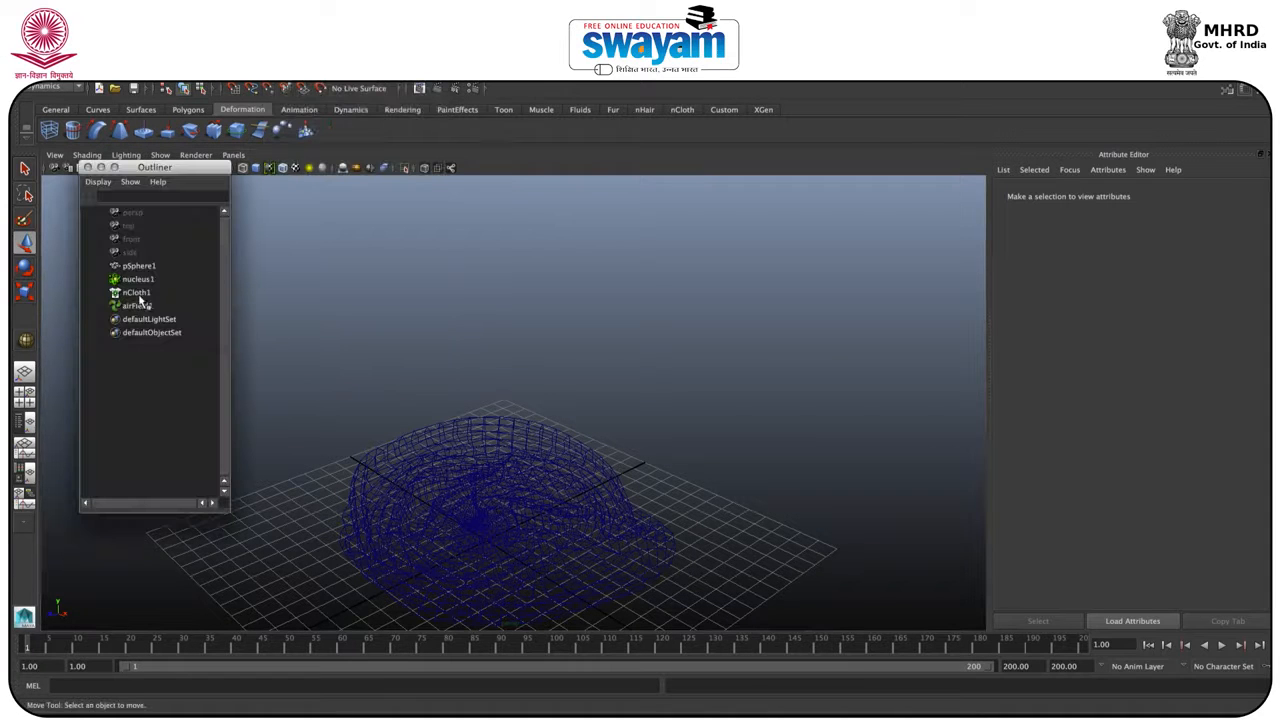
pyautogui.click(137, 305)
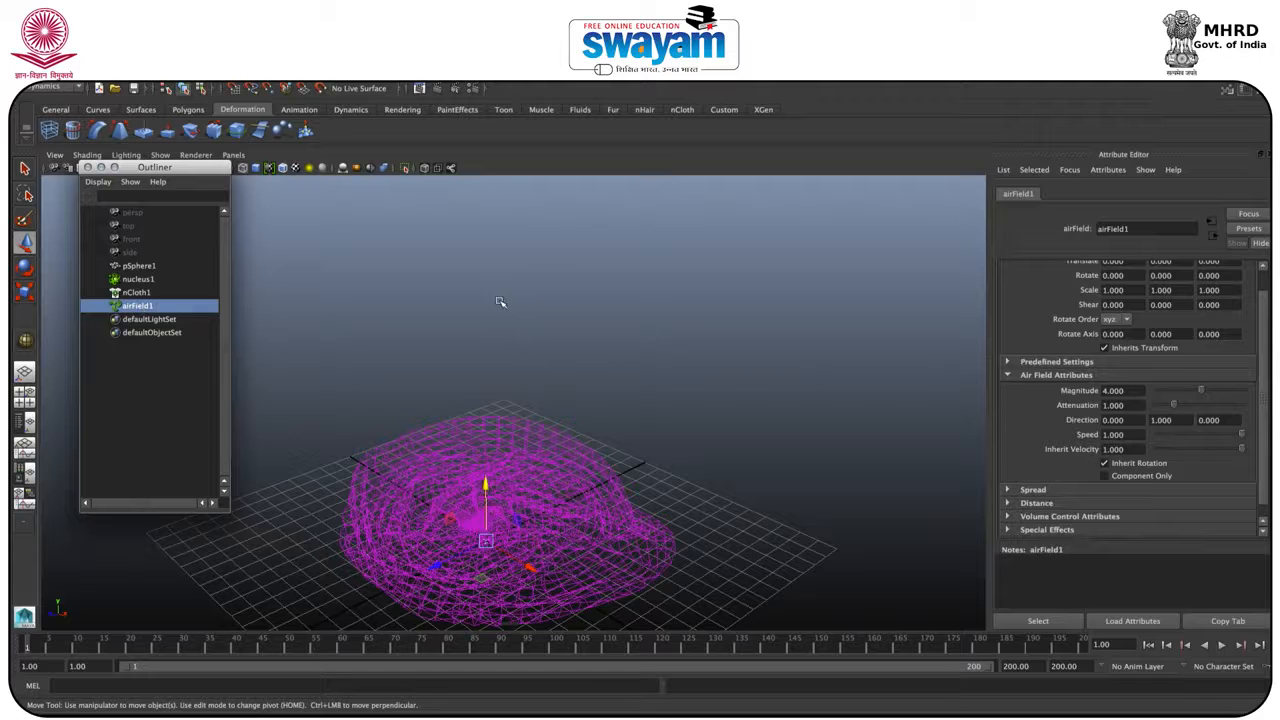
# Set the air field's magnitude to 25 and test it by playing the simulation to frame 66.
pyautogui.click(1118, 390)
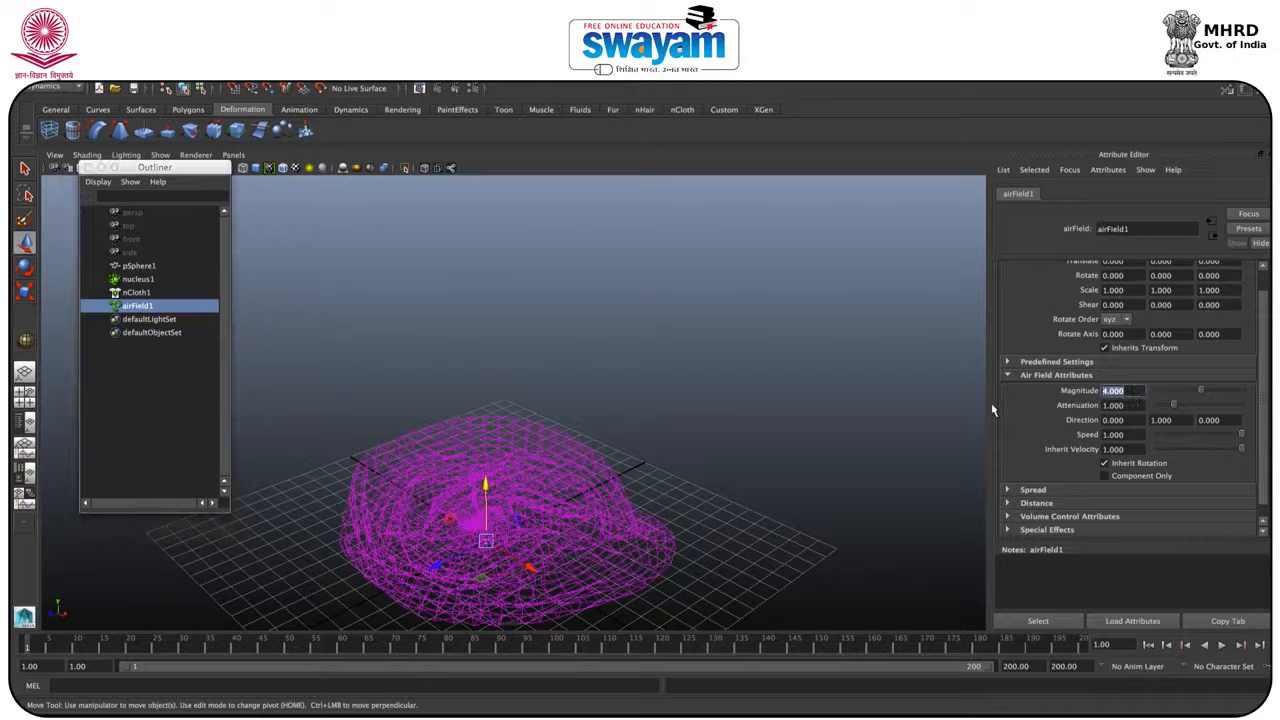
pyautogui.write('25')
pyautogui.press('Return')
pyautogui.click(1220, 646)
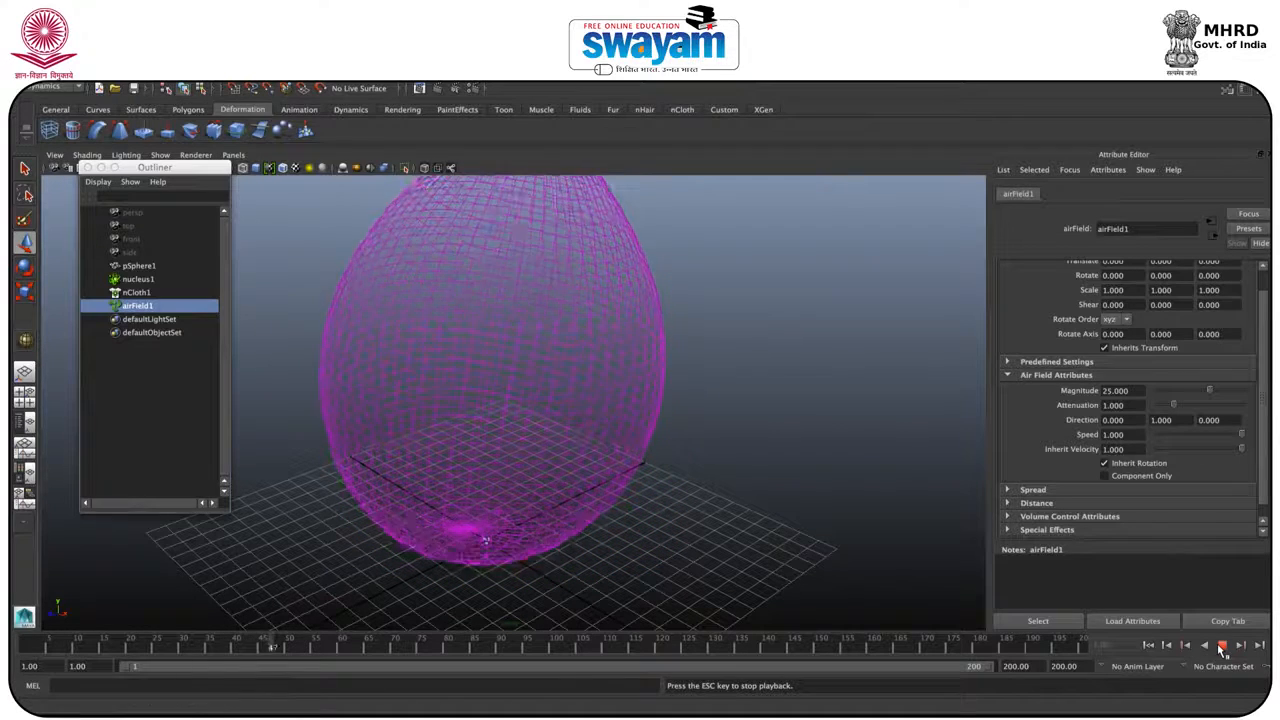
pyautogui.click(1221, 646)
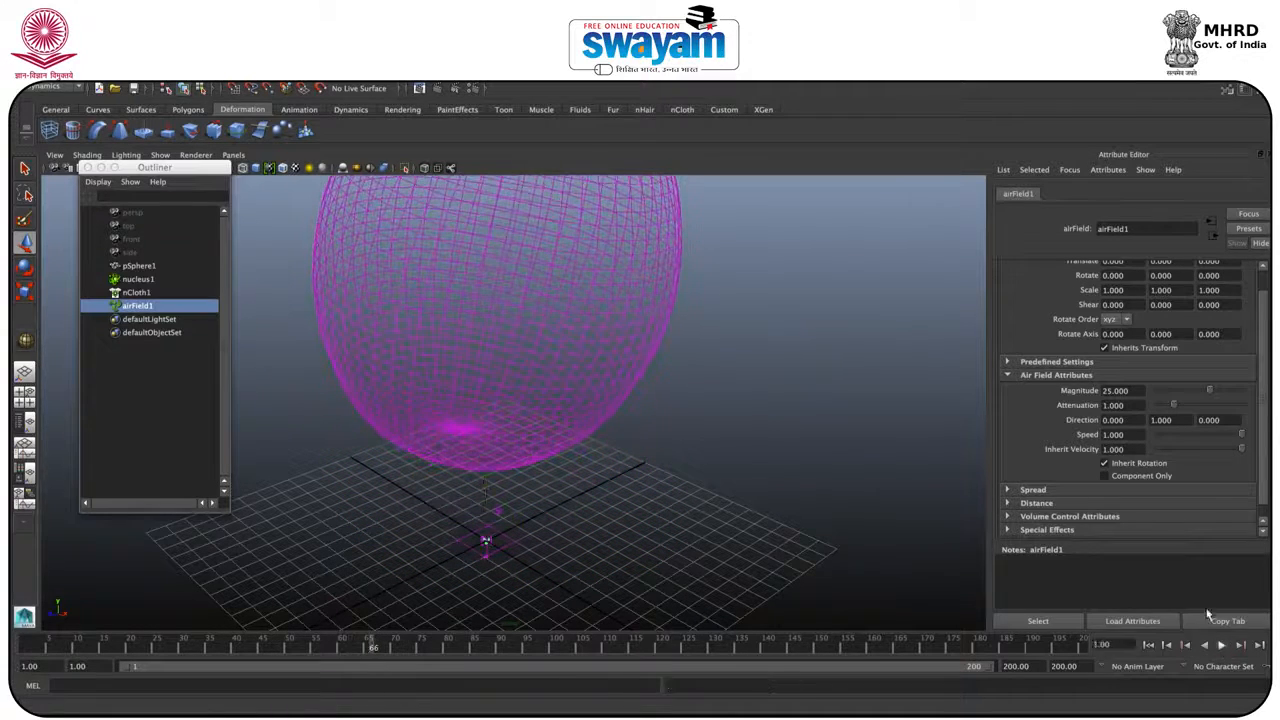
# Set the air field's magnitude to 45, play from the first frame to frame 35, and return to frame 1.
pyautogui.doubleClick(1141, 390)
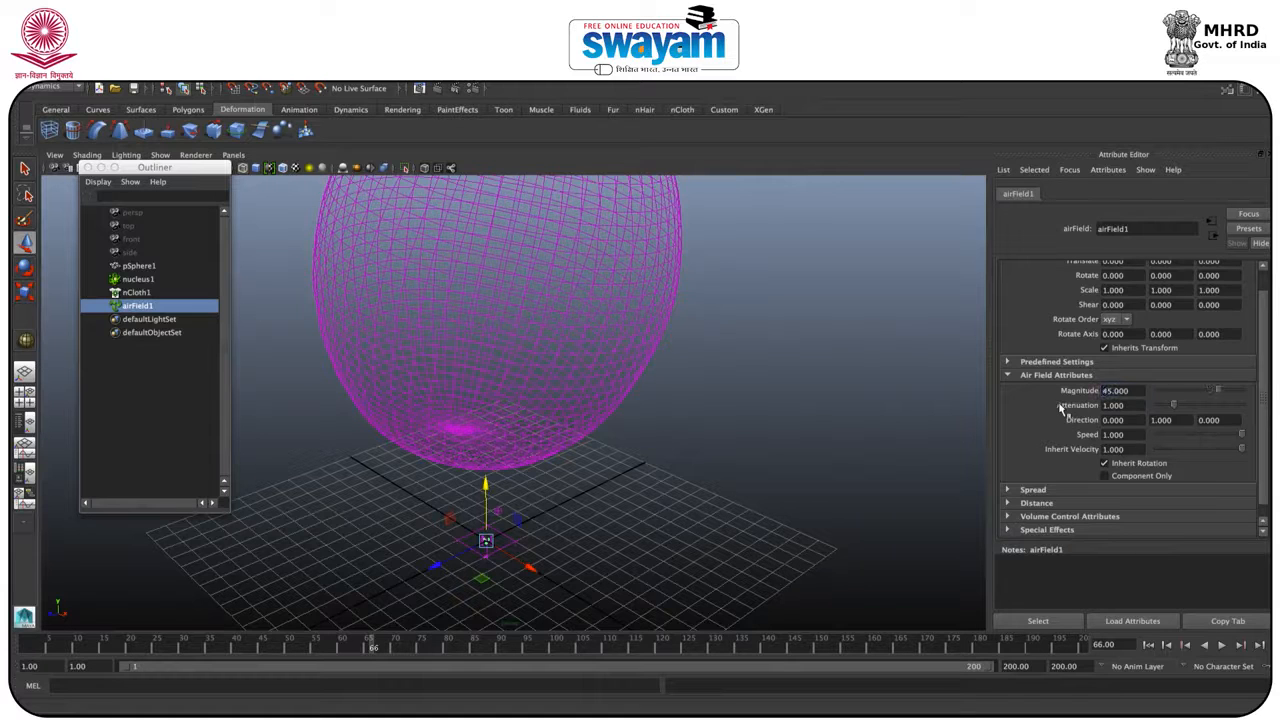
pyautogui.click(1149, 645)
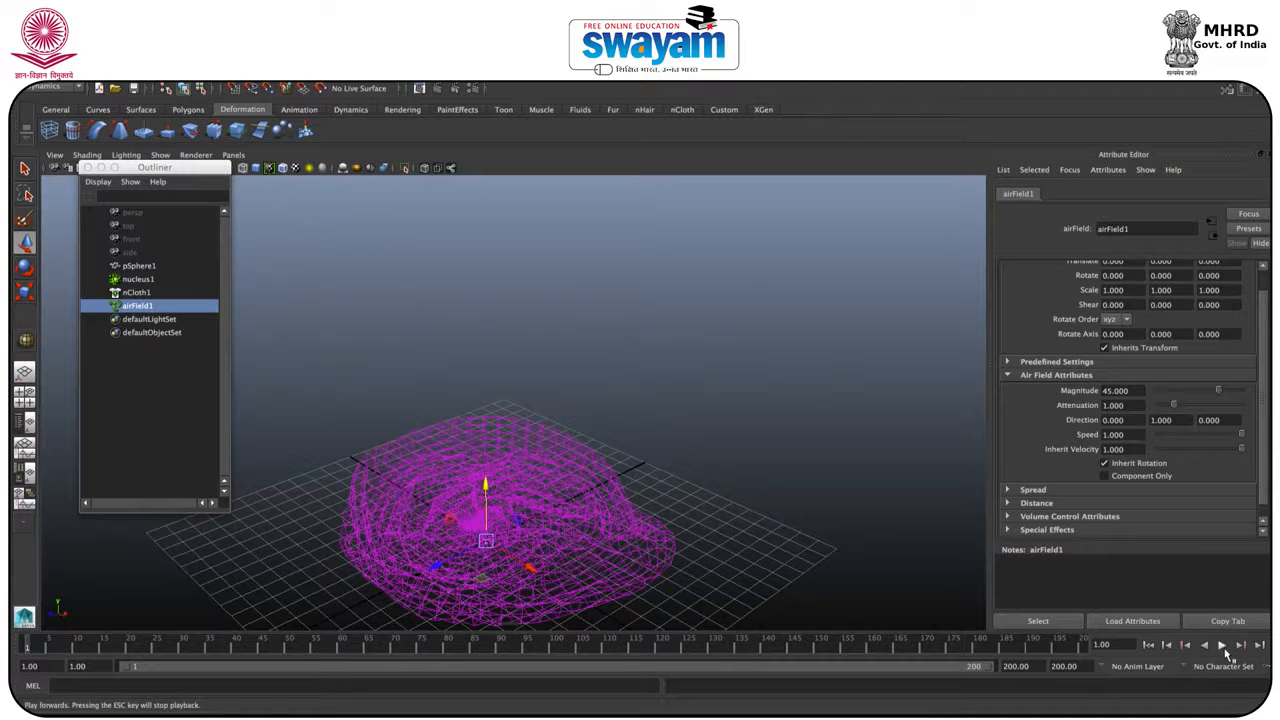
pyautogui.click(1224, 647)
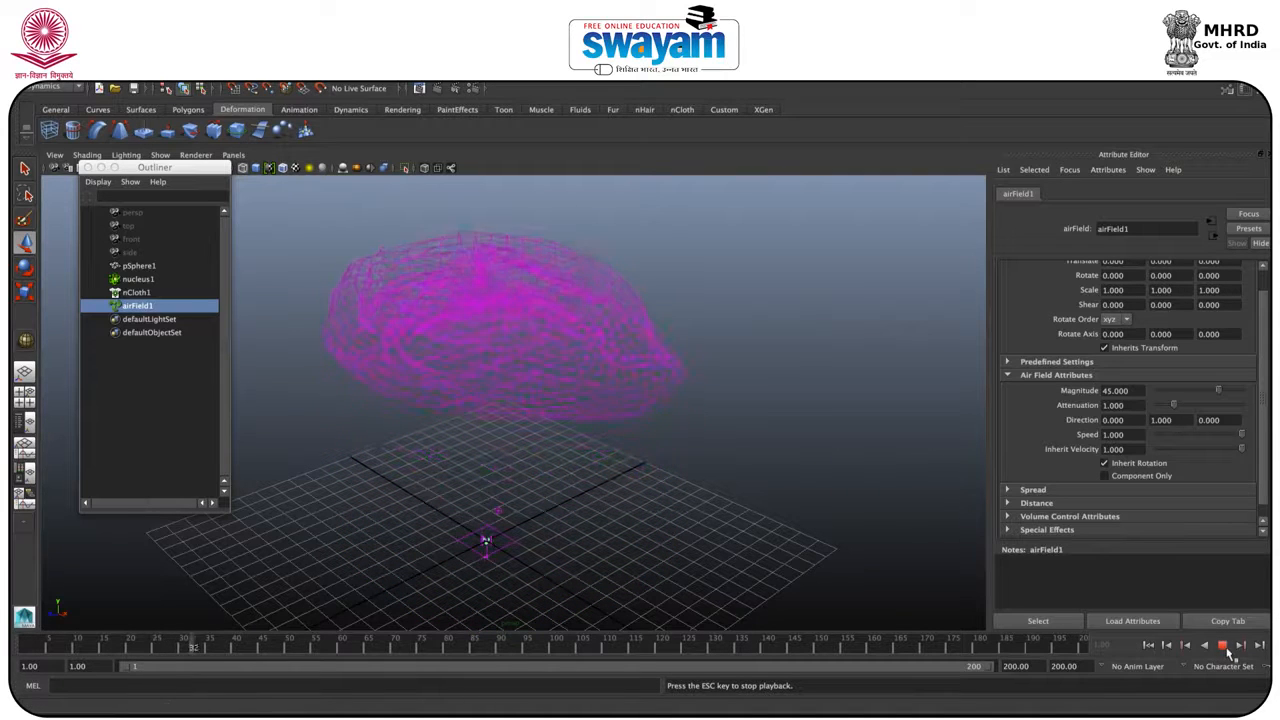
pyautogui.click(1224, 647)
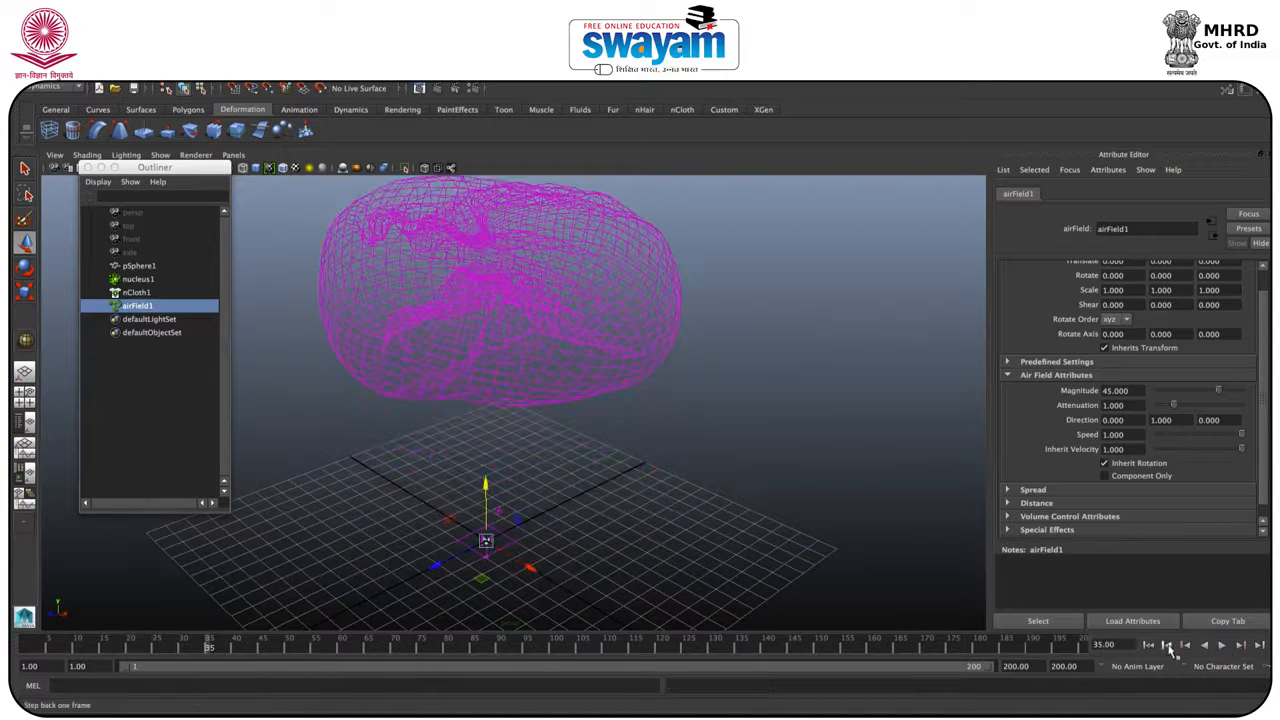
pyautogui.click(1149, 645)
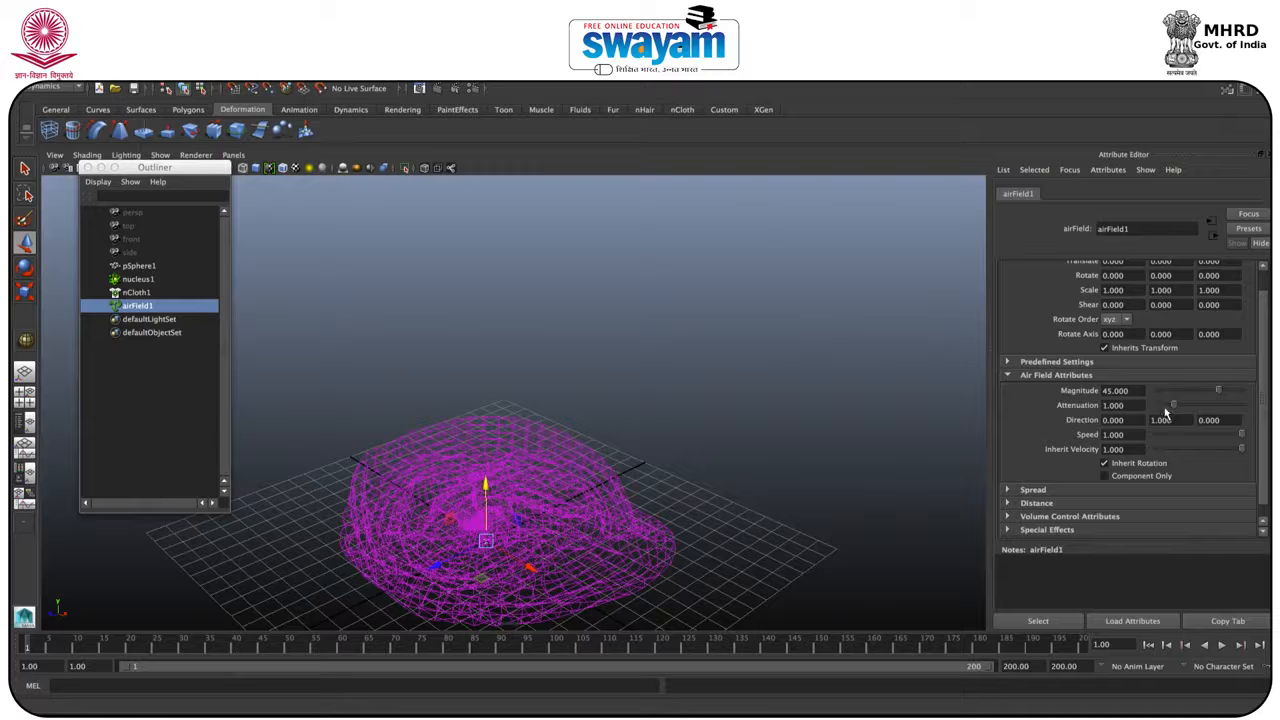
# Set the air field's magnitude to 0 and key it at frame 1.
pyautogui.rightClick(1115, 390)
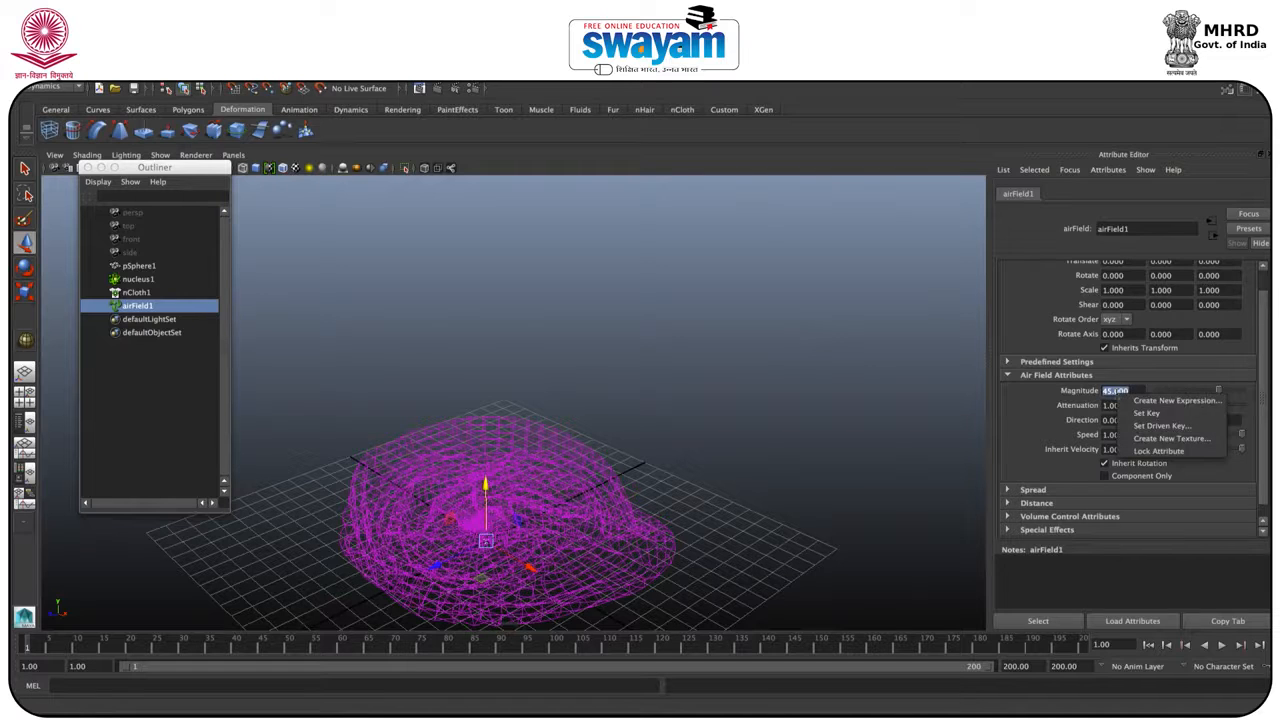
pyautogui.click(1142, 415)
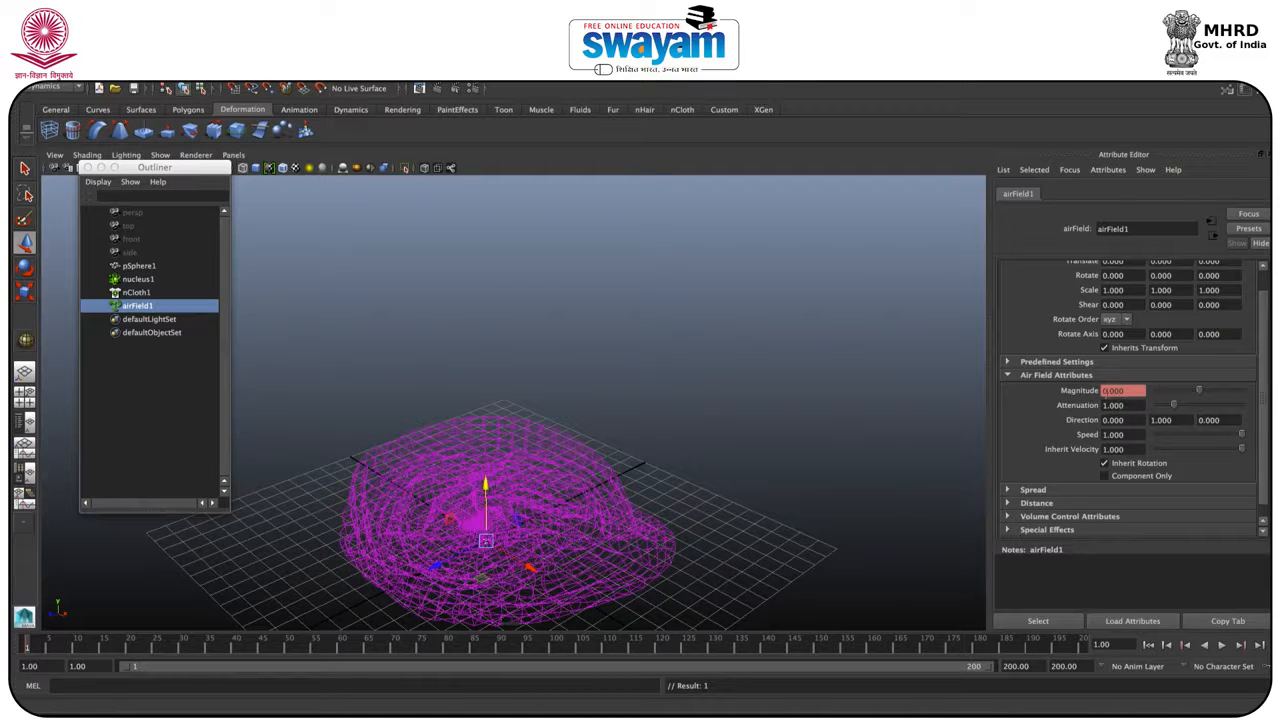
pyautogui.rightClick(1115, 390)
pyautogui.click(1141, 407)
# Play the simulation to frame 41 and key the air field's magnitude there at 0.
pyautogui.click(1222, 645)
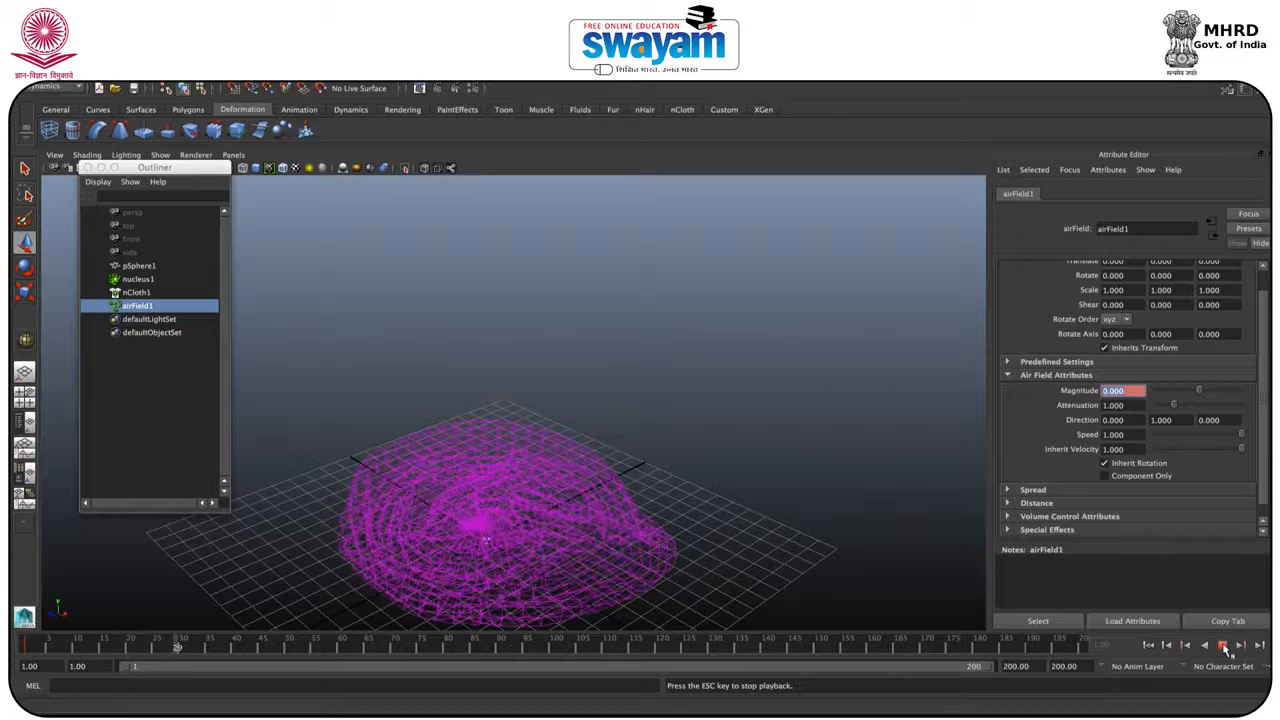
pyautogui.click(1222, 645)
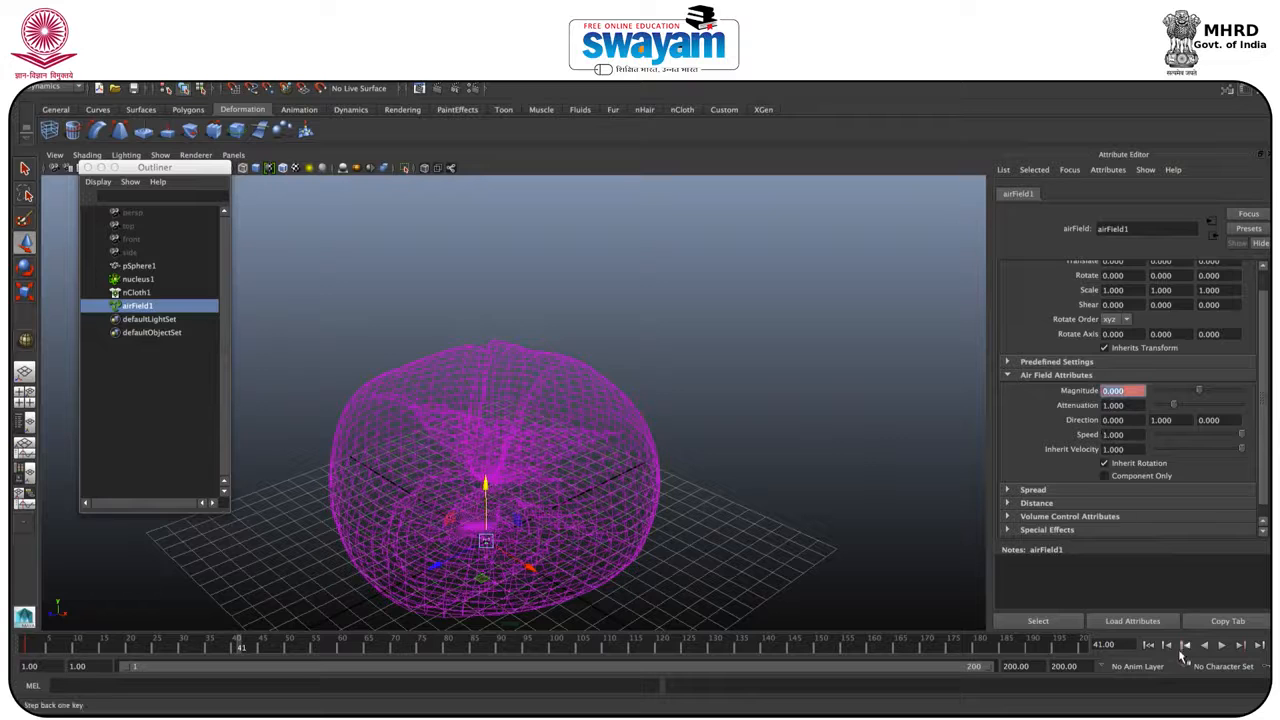
pyautogui.rightClick(1105, 390)
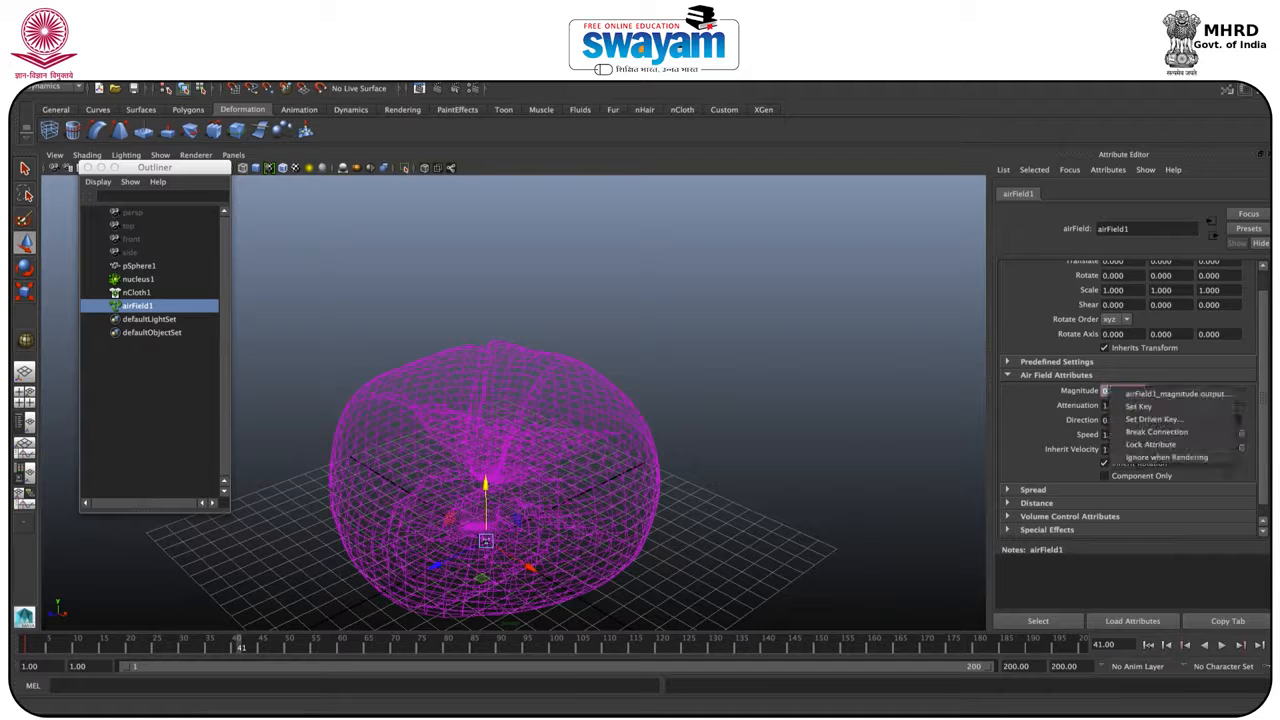
pyautogui.click(1138, 407)
# Play on to frame 60, set the air field's magnitude to 45, and key it there.
pyautogui.click(1222, 647)
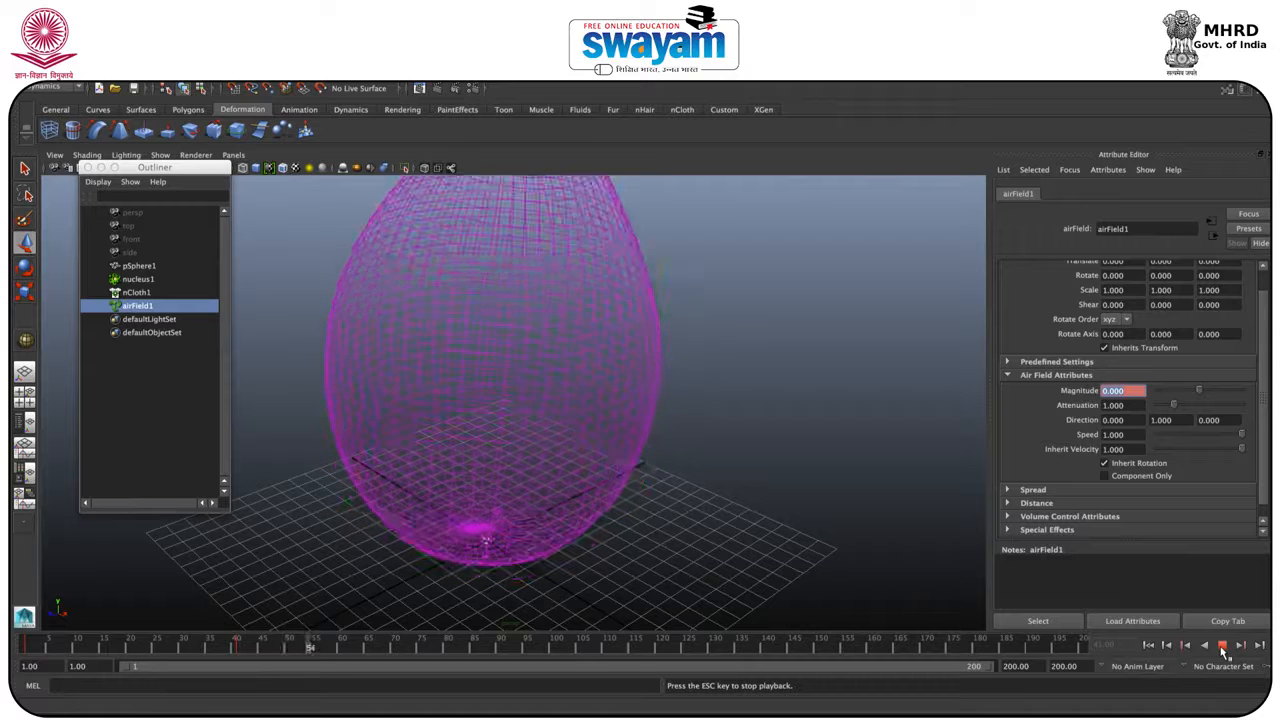
pyautogui.click(1222, 647)
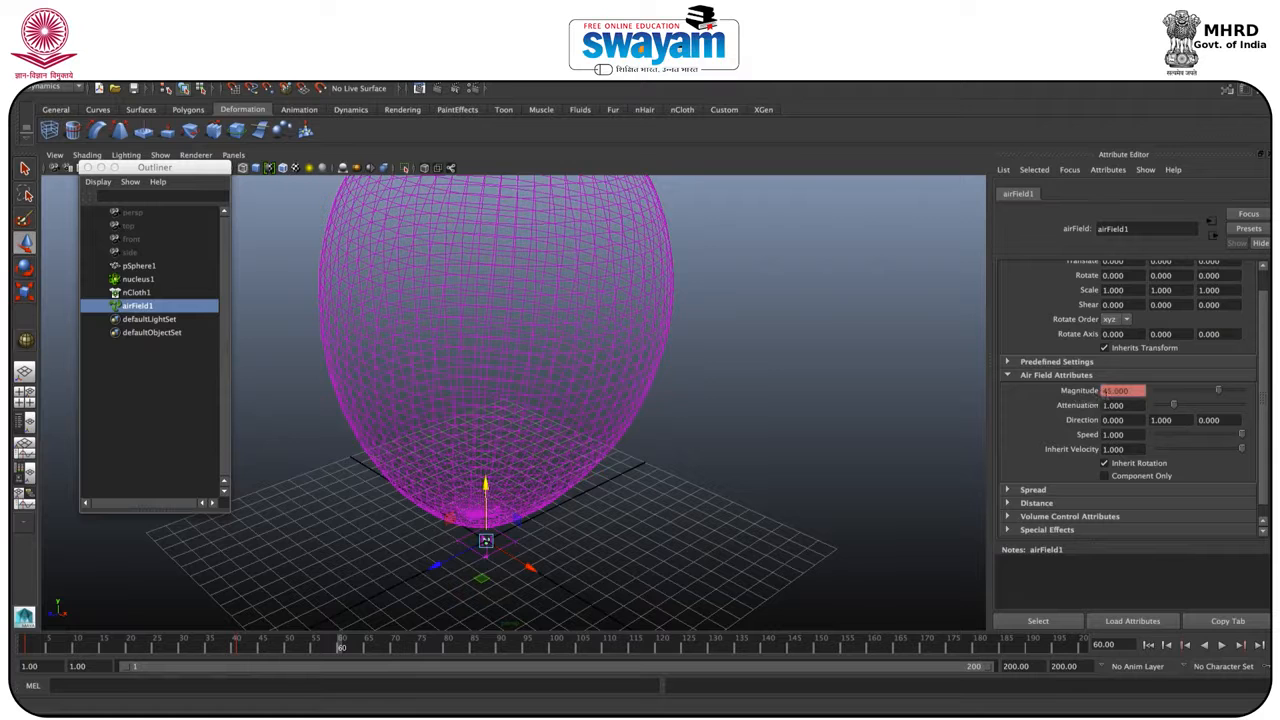
pyautogui.rightClick(1108, 391)
pyautogui.click(1134, 415)
# Play on to frame 118, replay the keyed lift from the first frame to frame 73, and return to frame 1.
pyautogui.click(1219, 646)
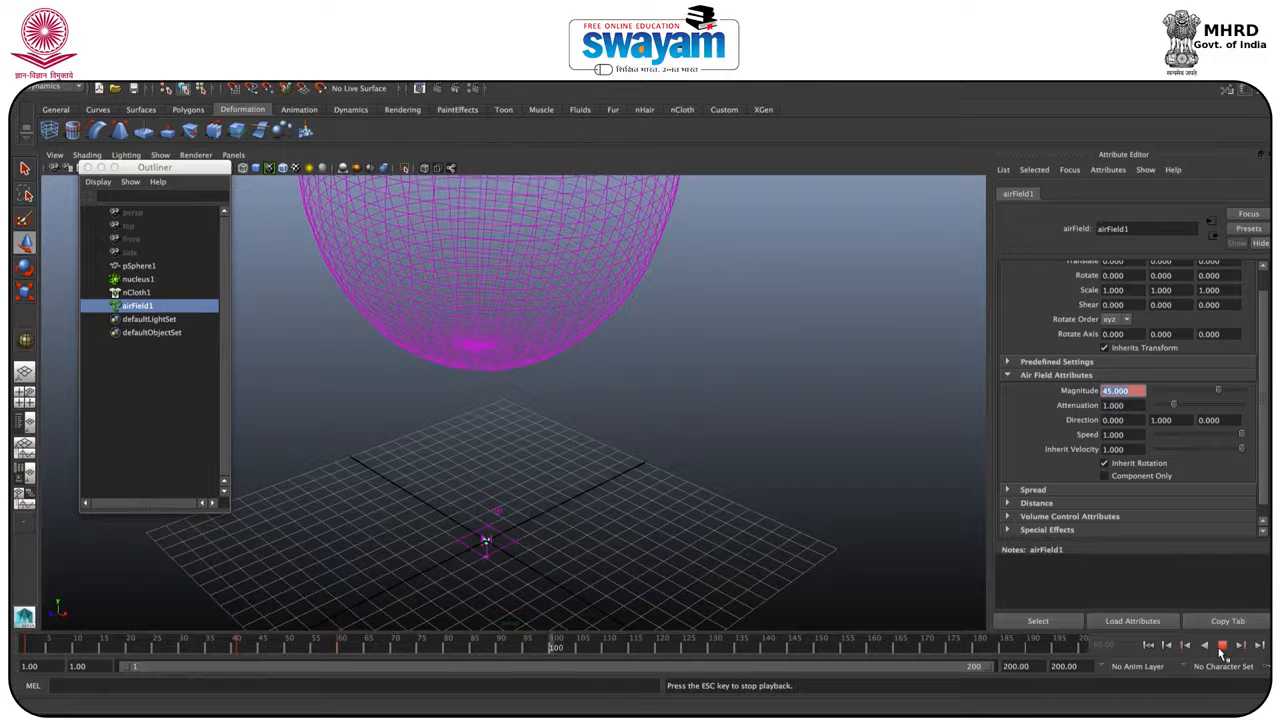
pyautogui.click(1221, 647)
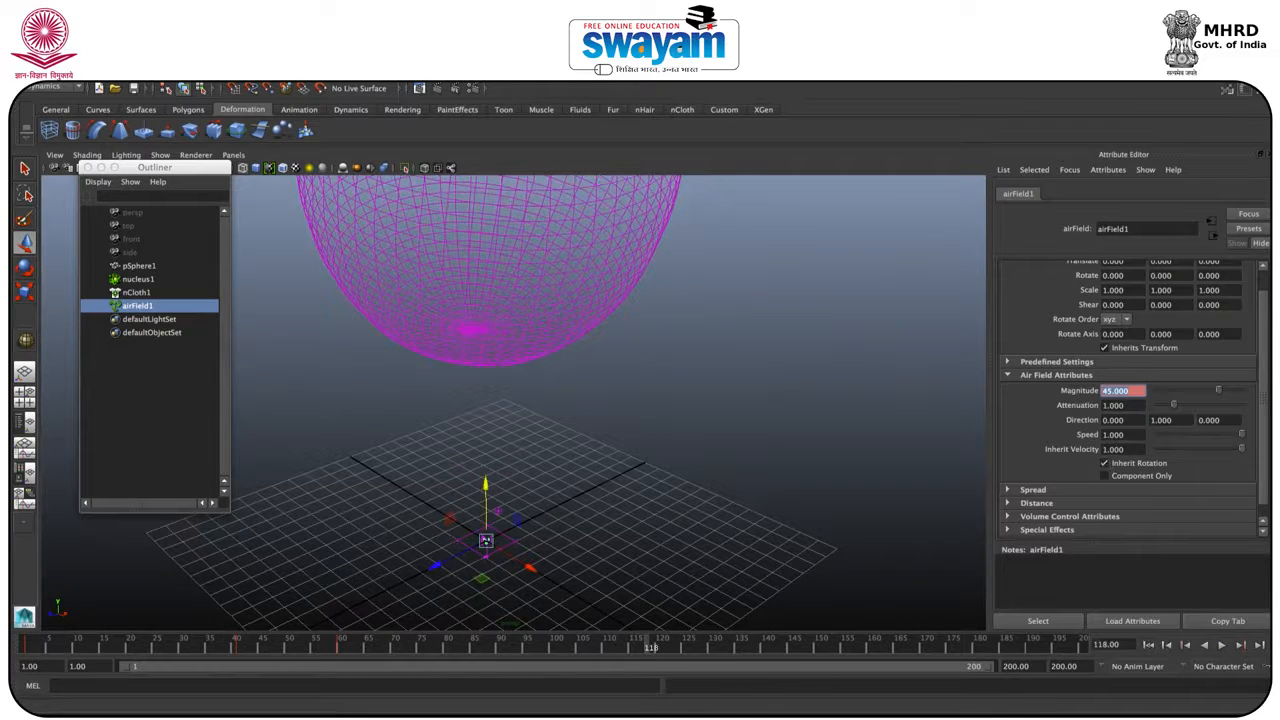
pyautogui.click(1148, 645)
pyautogui.click(1221, 645)
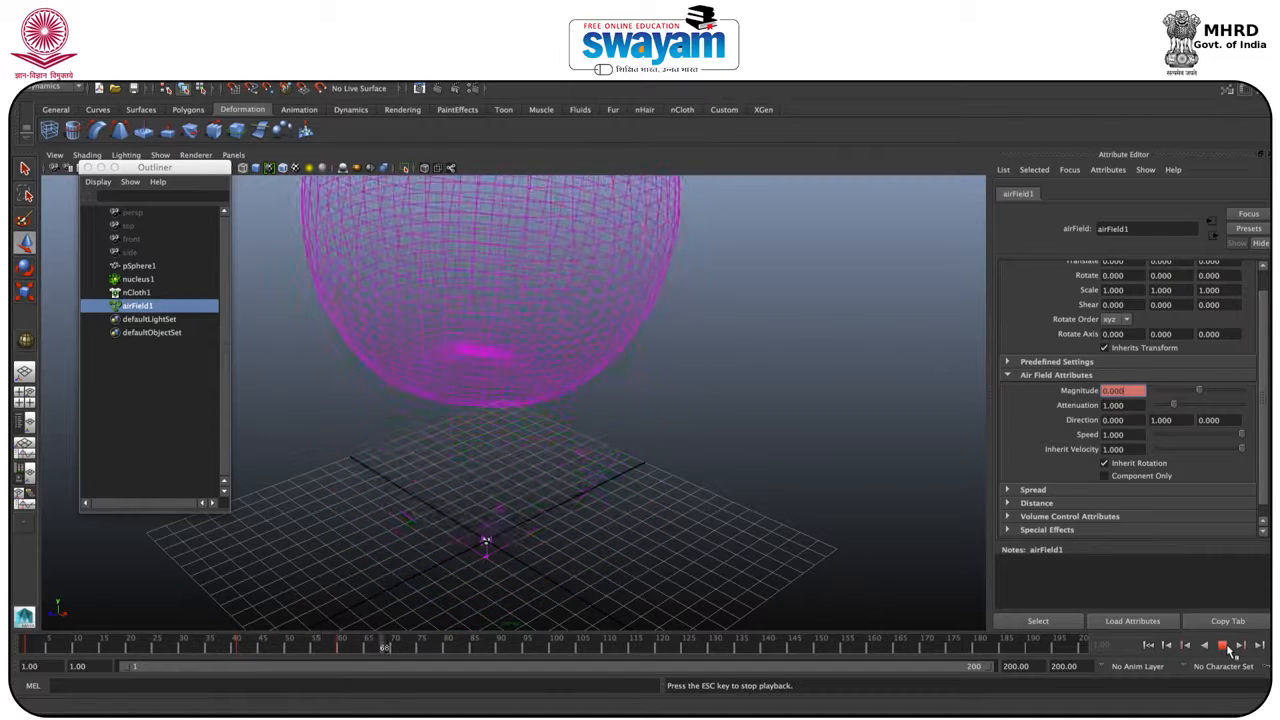
pyautogui.click(1222, 646)
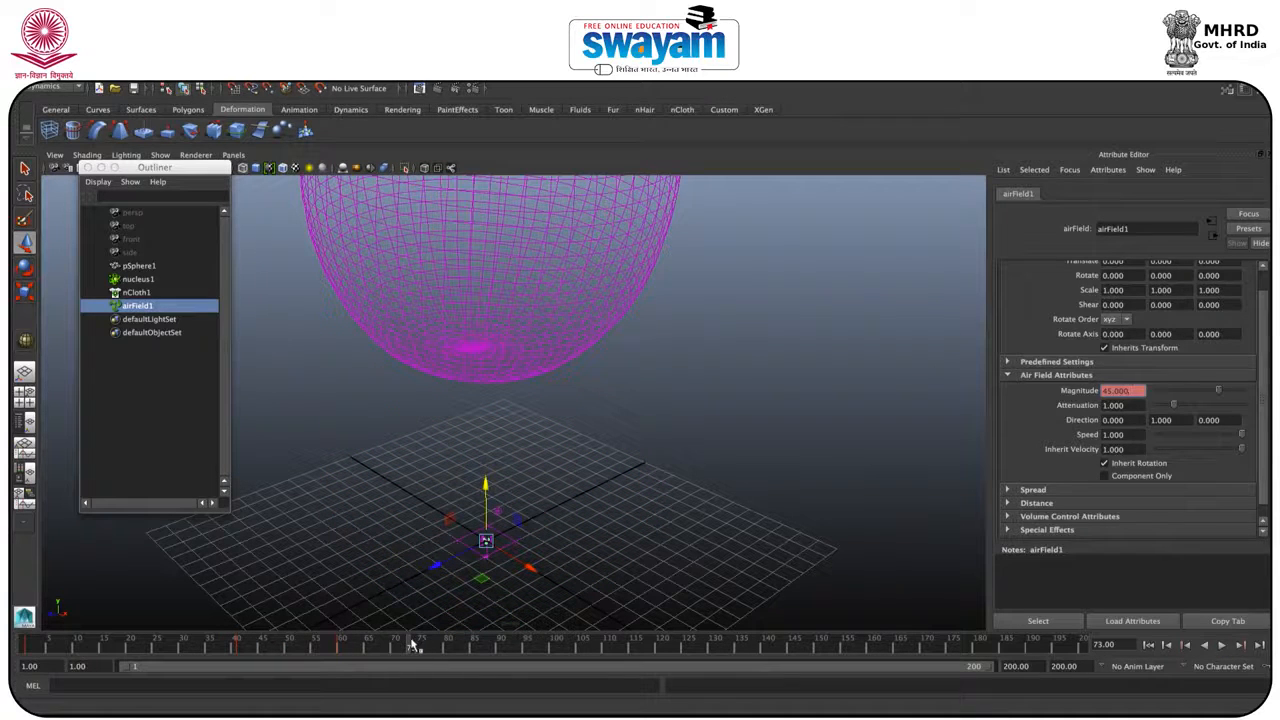
pyautogui.click(1150, 646)
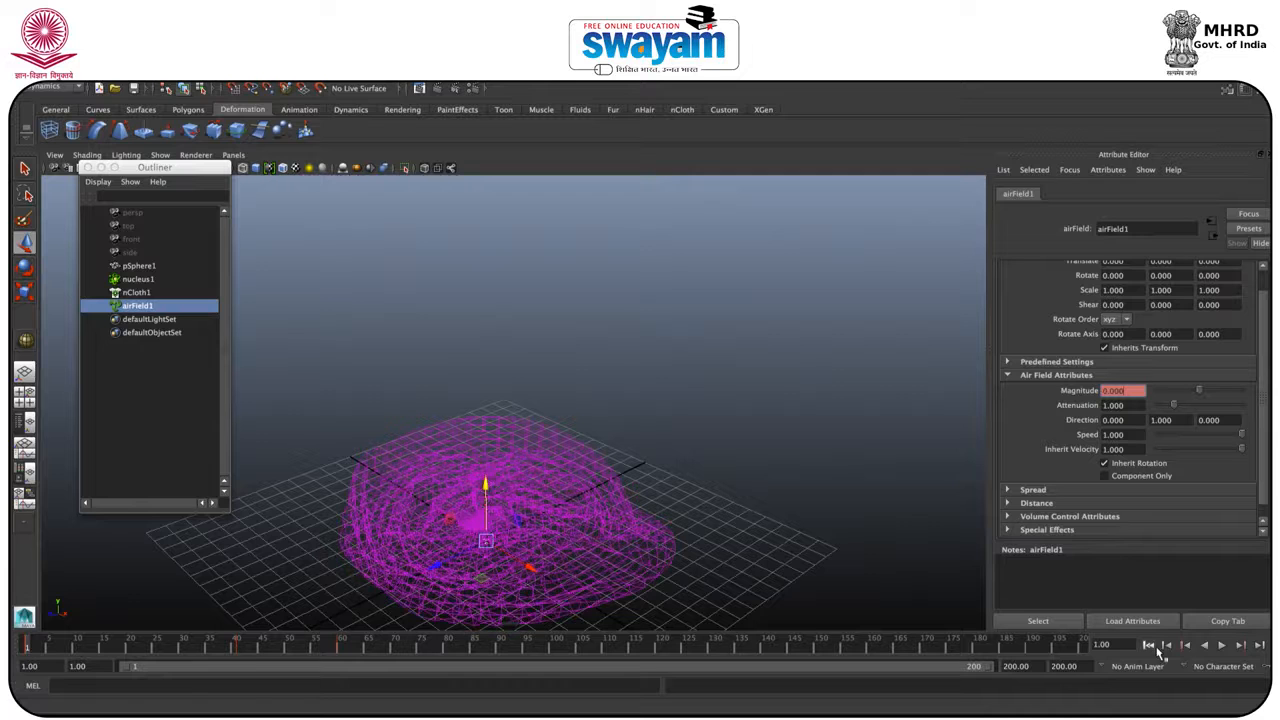
# Advance the simulation to frame 78, set the air field's magnitude to 65, and key it there.
pyautogui.click(1240, 646)
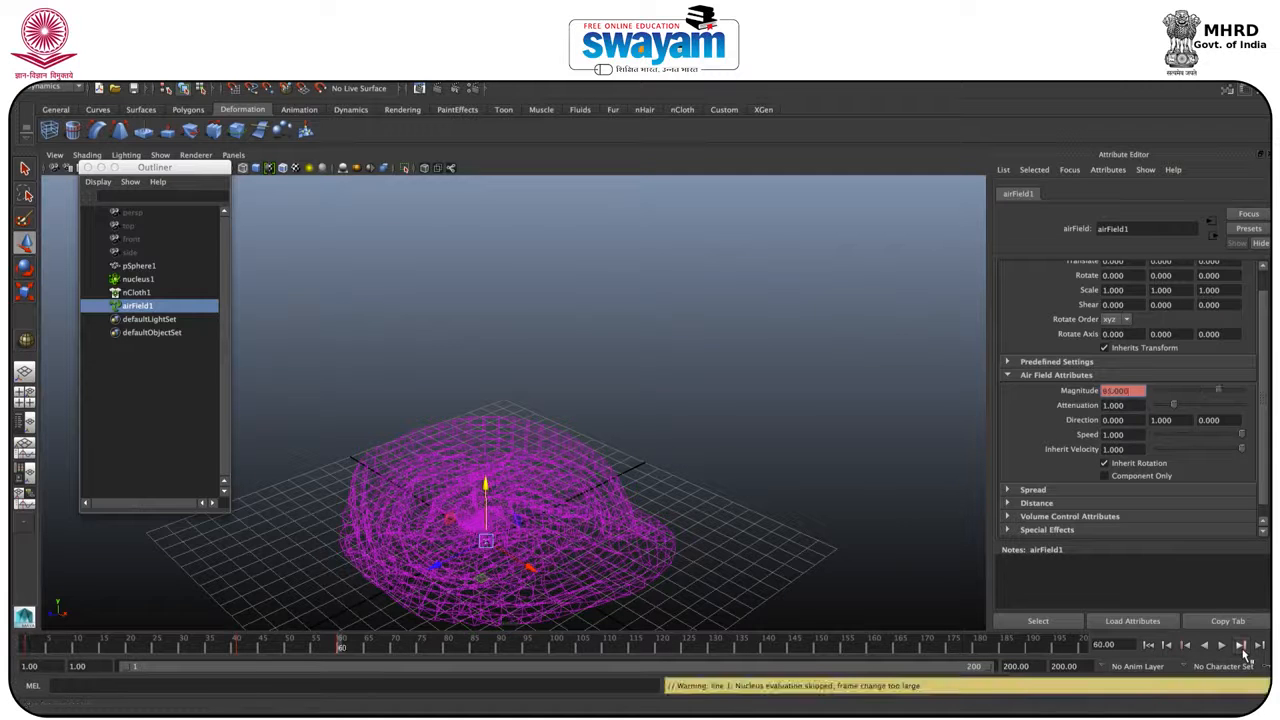
pyautogui.click(1258, 647)
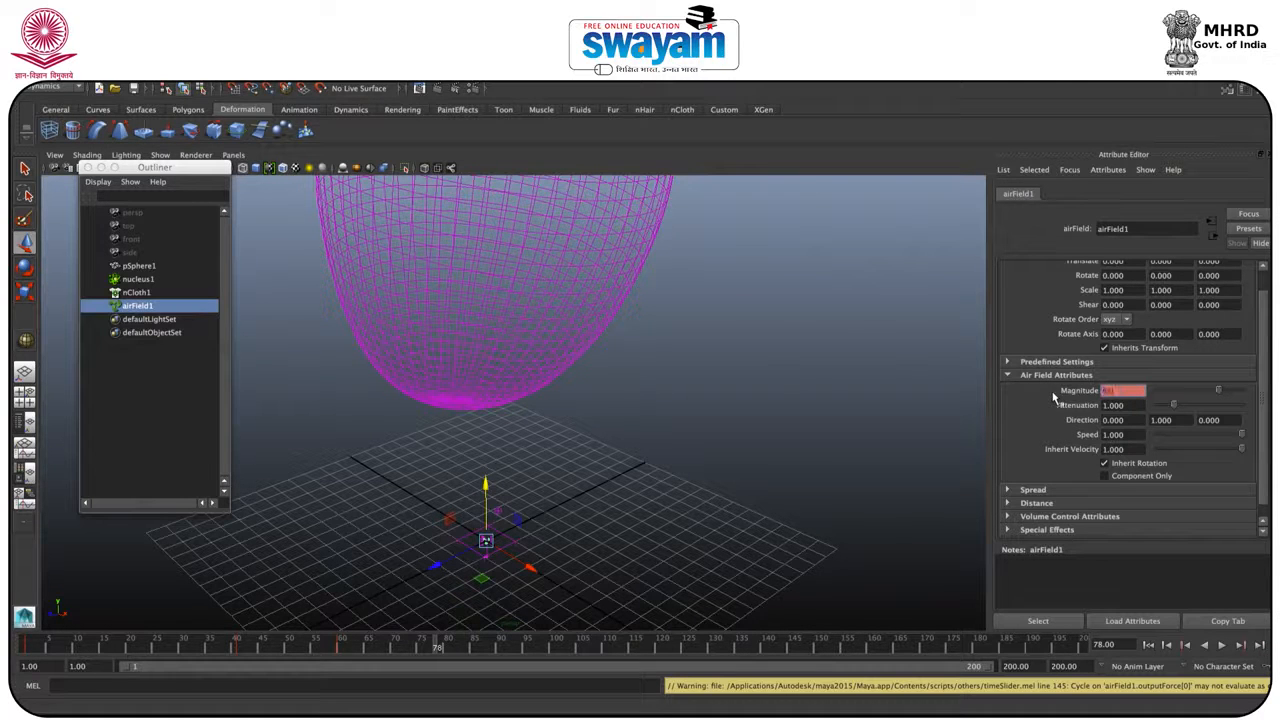
pyautogui.rightClick(1112, 390)
pyautogui.click(1140, 408)
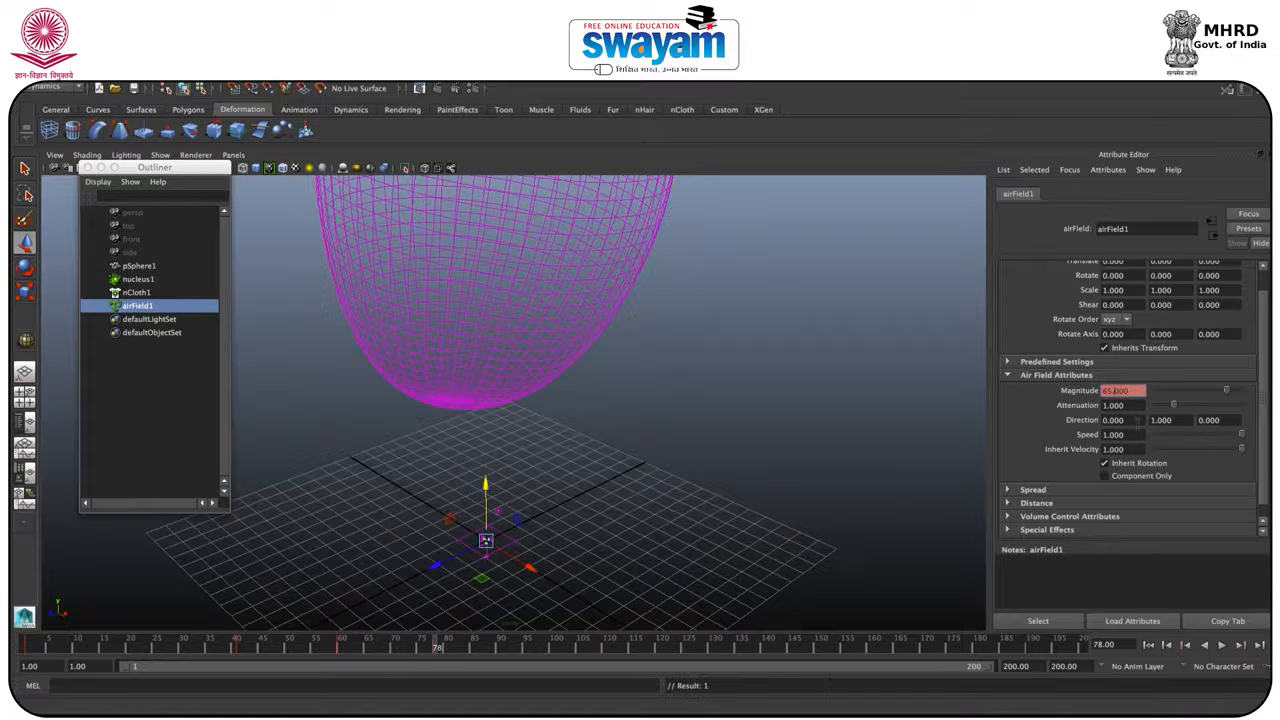
# Play on to frame 92, replay the keyed air field animation from the first frame, and close the Outliner.
pyautogui.click(1221, 648)
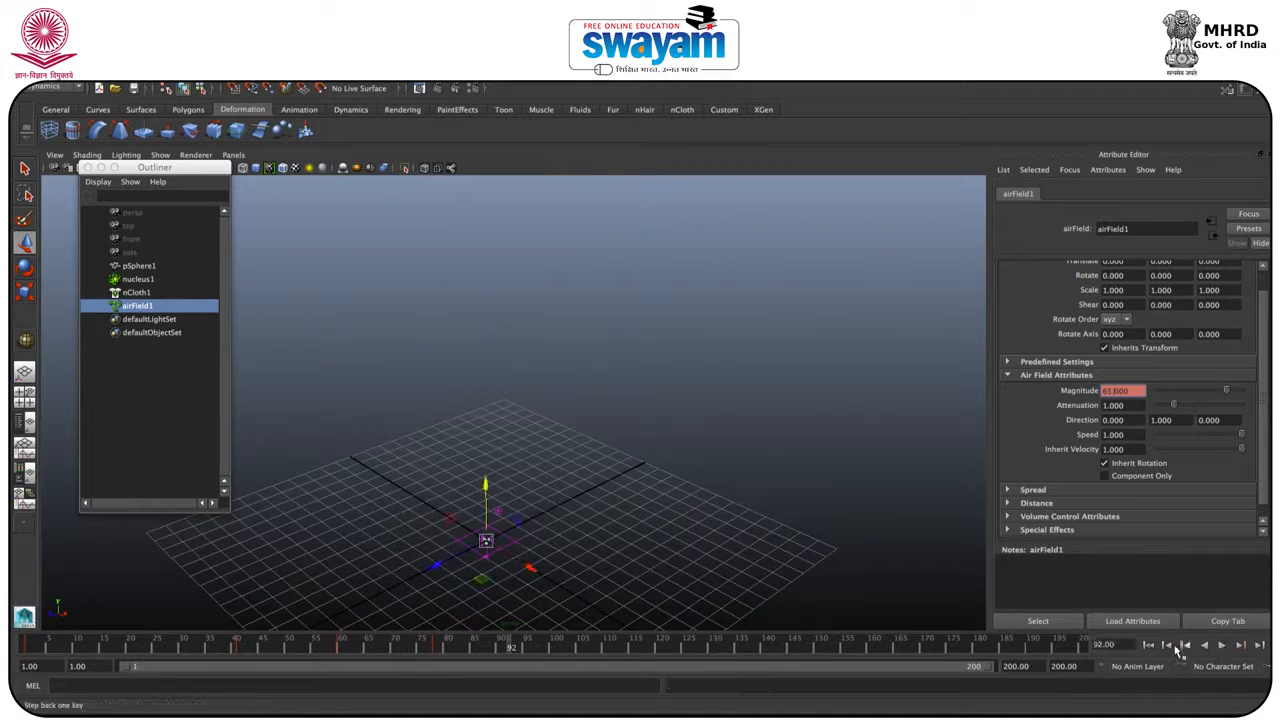
pyautogui.click(1148, 645)
pyautogui.click(1221, 647)
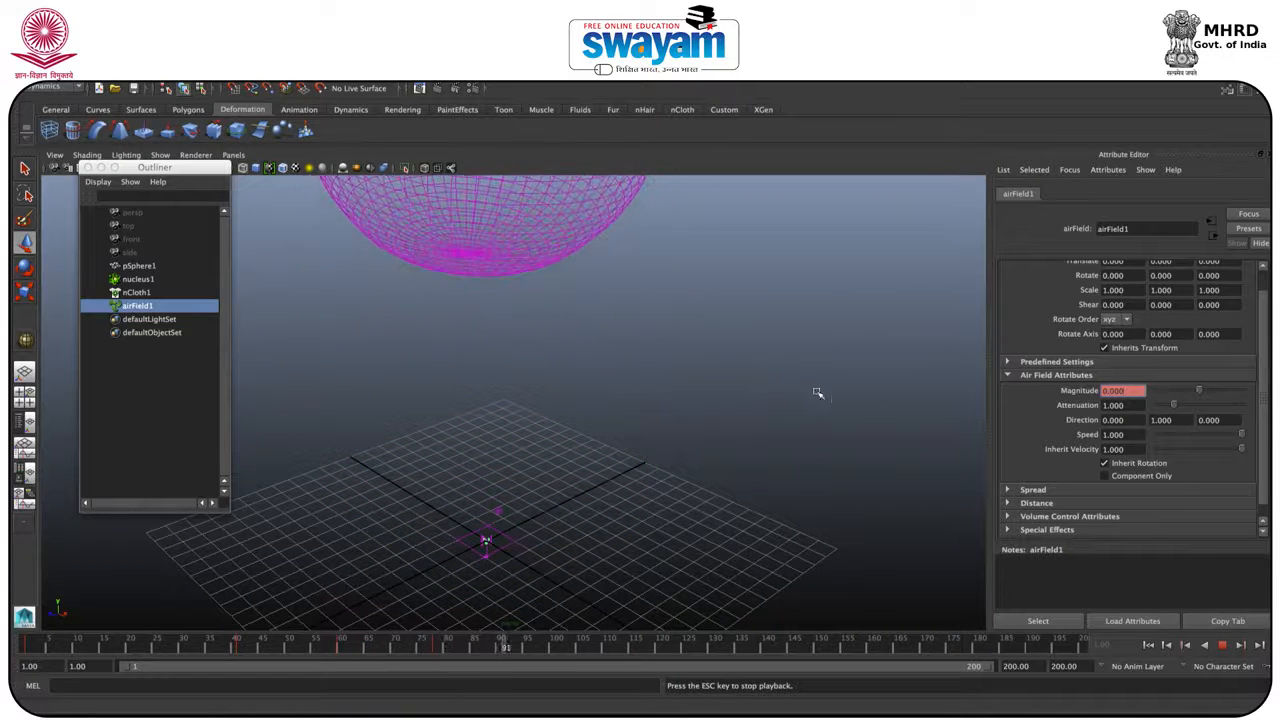
pyautogui.click(1148, 646)
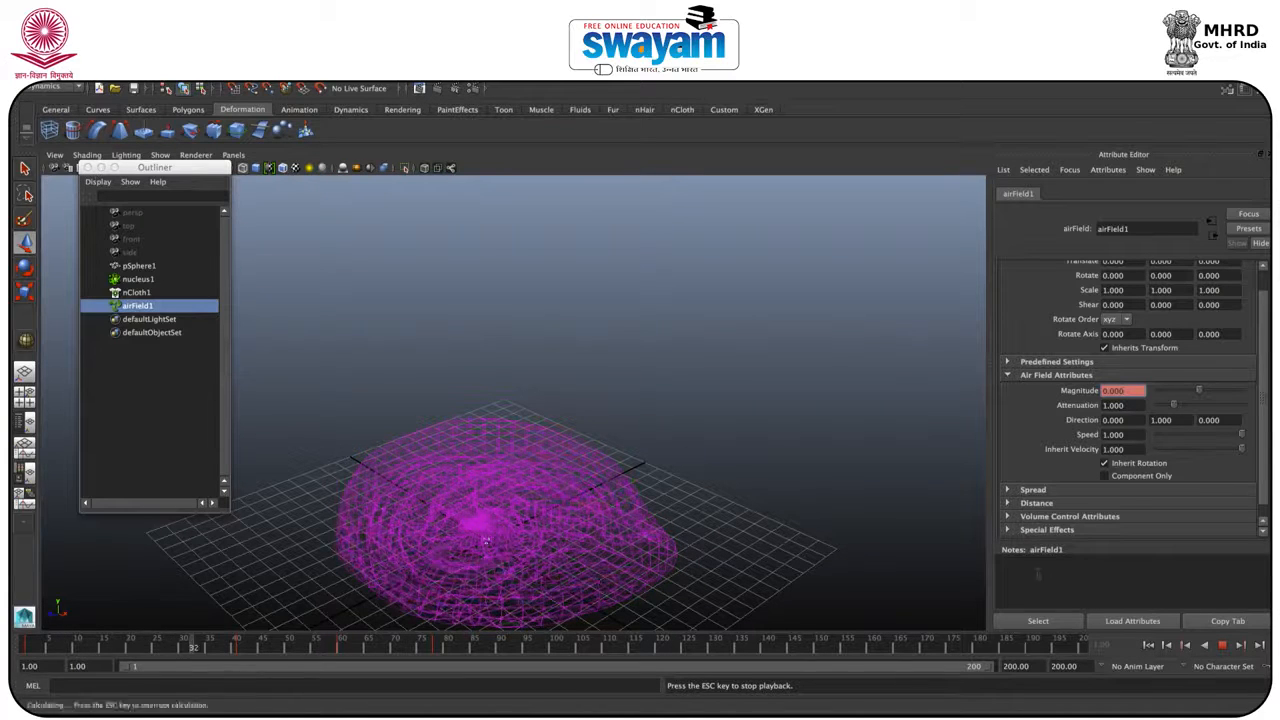
pyautogui.click(88, 168)
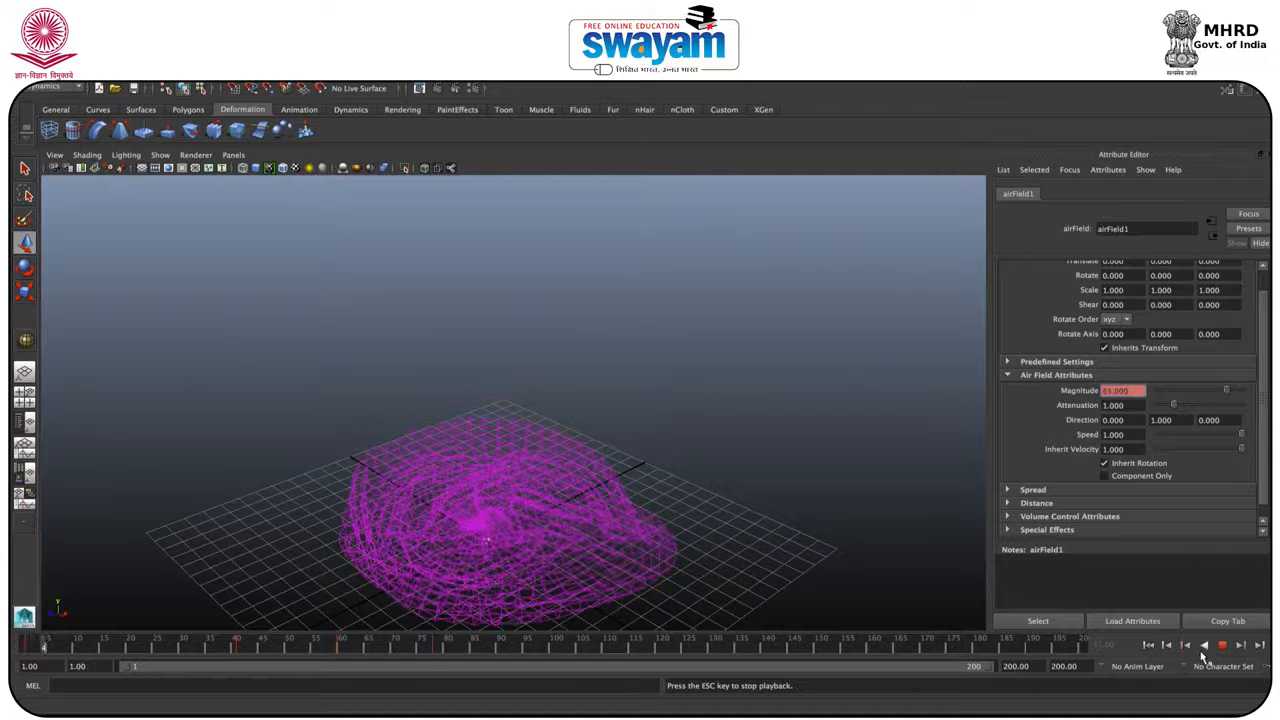
# Stop the playback, deselect the air field, return to frame 1, and show the scene smooth-shaded.
pyautogui.click(1222, 645)
pyautogui.click(200, 578)
pyautogui.moveTo(90, 647); pyautogui.dragTo(20, 649)
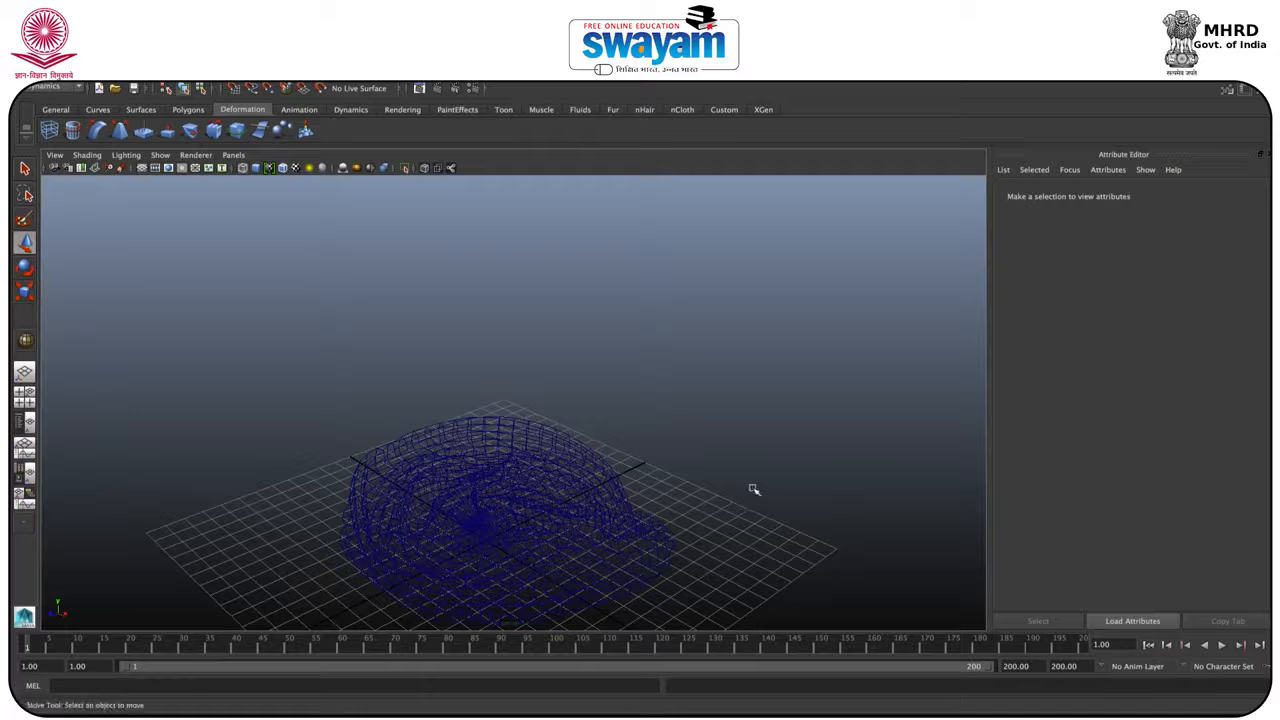
pyautogui.moveTo(691, 377)
pyautogui.keyDown('alt'); pyautogui.mouseDown()
pyautogui.moveTo(640, 363)
pyautogui.moveTo(639, 381)
pyautogui.moveTo(640, 305)
pyautogui.mouseUp(); pyautogui.keyUp('alt')
pyautogui.press('5')
# Draw a narrow polygon plane about 0.23 wide and 26.9 long along the grid's edge, and scale it slightly.
pyautogui.click(141, 110)
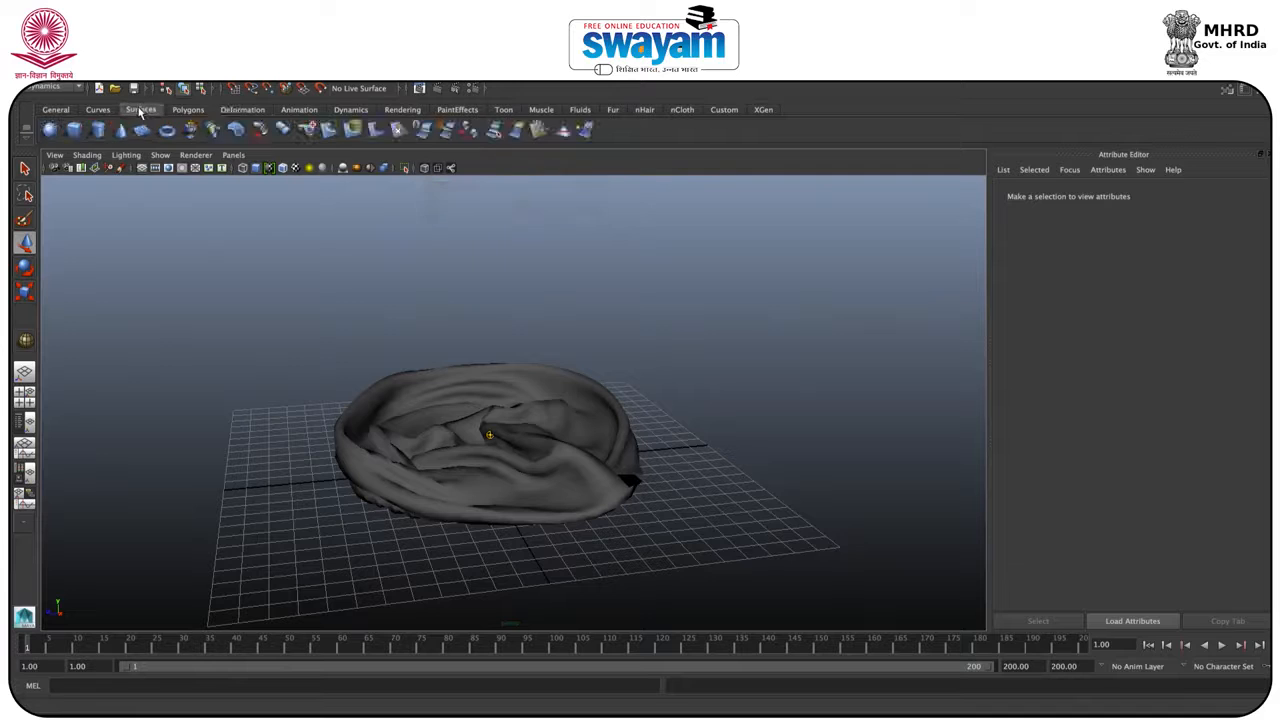
pyautogui.click(187, 110)
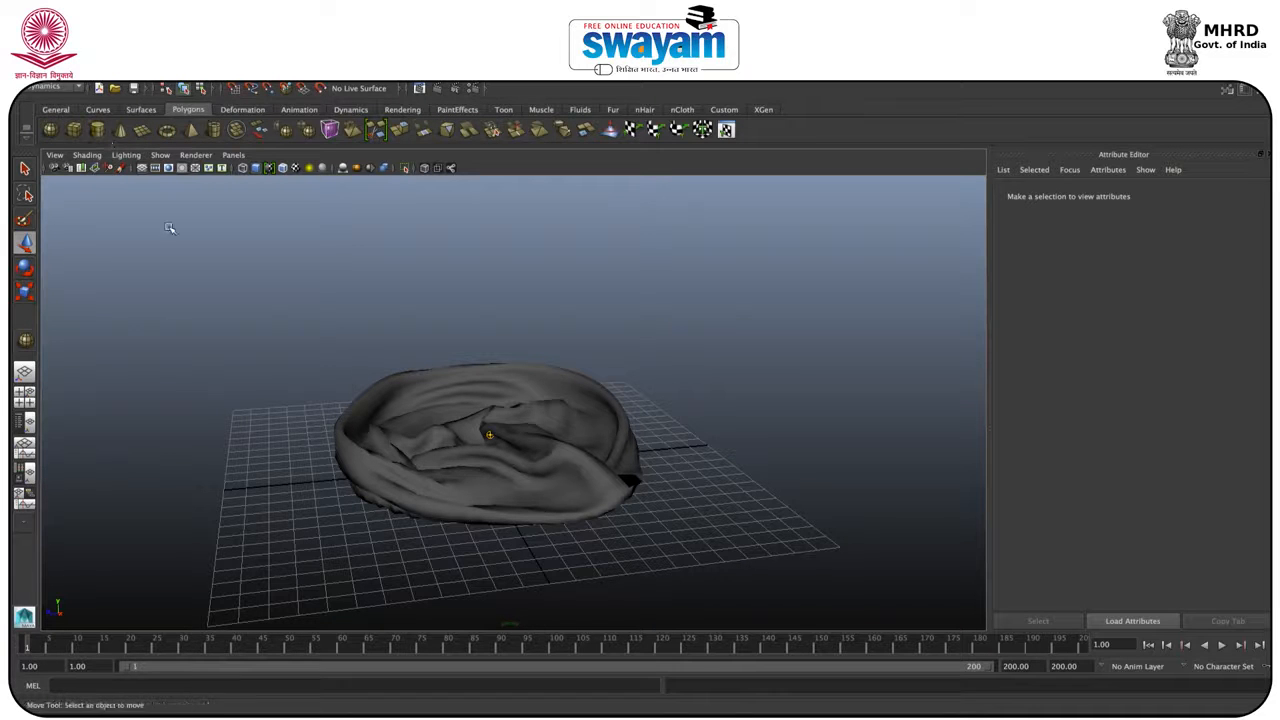
pyautogui.keyDown('alt'); pyautogui.moveTo(488, 492); pyautogui.dragTo(670, 503); pyautogui.keyUp('alt')
pyautogui.moveTo(598, 346); pyautogui.dragTo(875, 640)
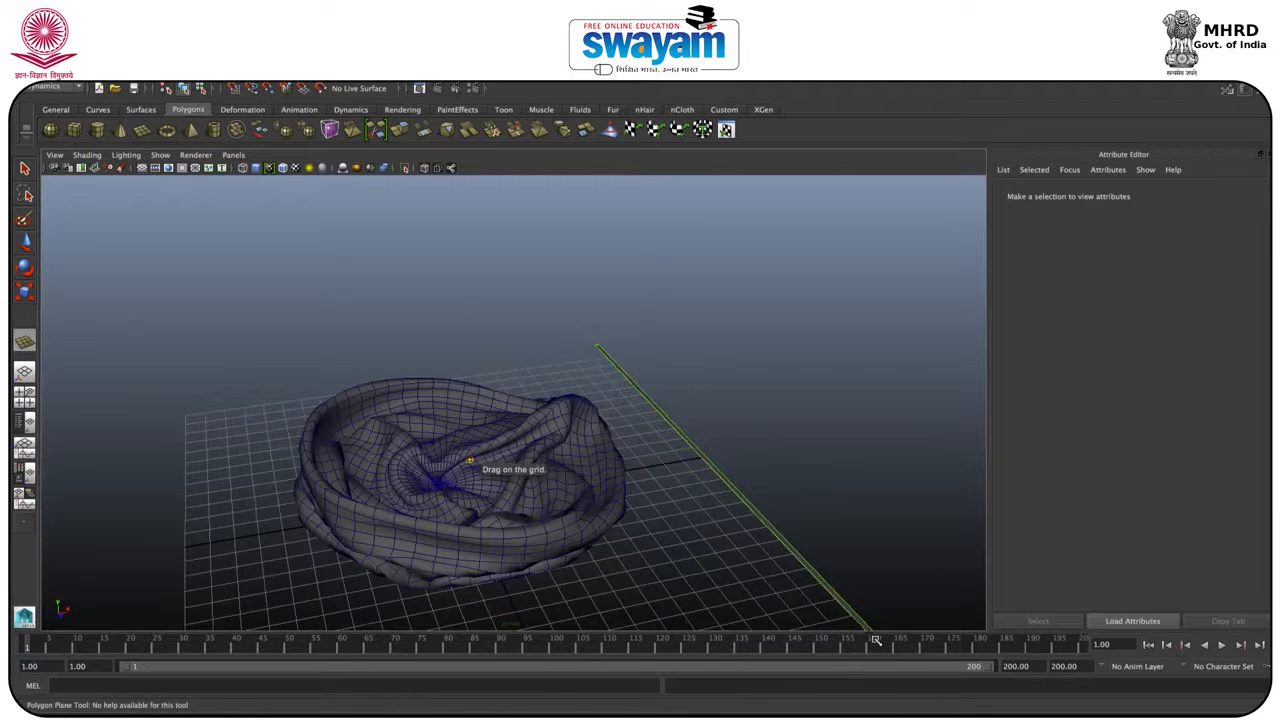
pyautogui.keyDown('alt'); pyautogui.moveTo(692, 436); pyautogui.dragTo(607, 345, button='middle'); pyautogui.keyUp('alt')
pyautogui.press('e')
pyautogui.press('r')
pyautogui.moveTo(657, 402); pyautogui.dragTo(757, 389)
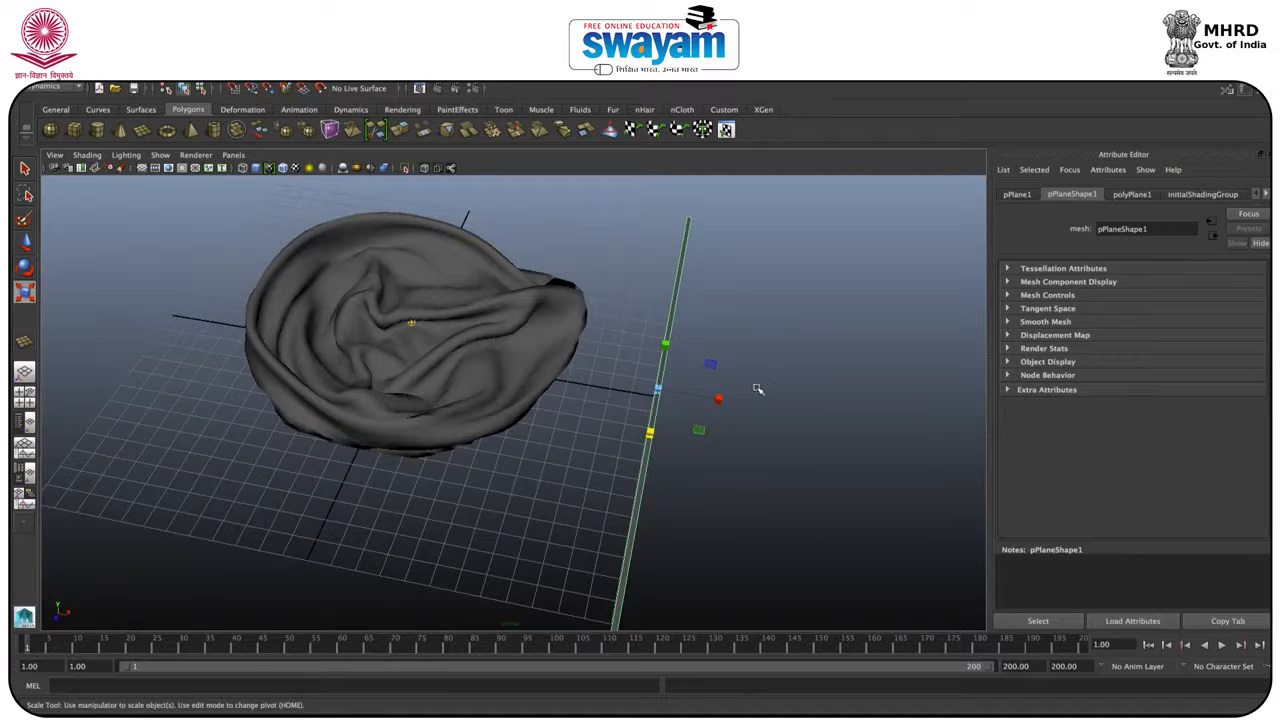
# Set the narrow plane's height subdivisions to 65.
pyautogui.press('w')
pyautogui.click(762, 362)
pyautogui.moveTo(714, 300); pyautogui.dragTo(638, 381)
pyautogui.hotkey('ctrl', 'a')
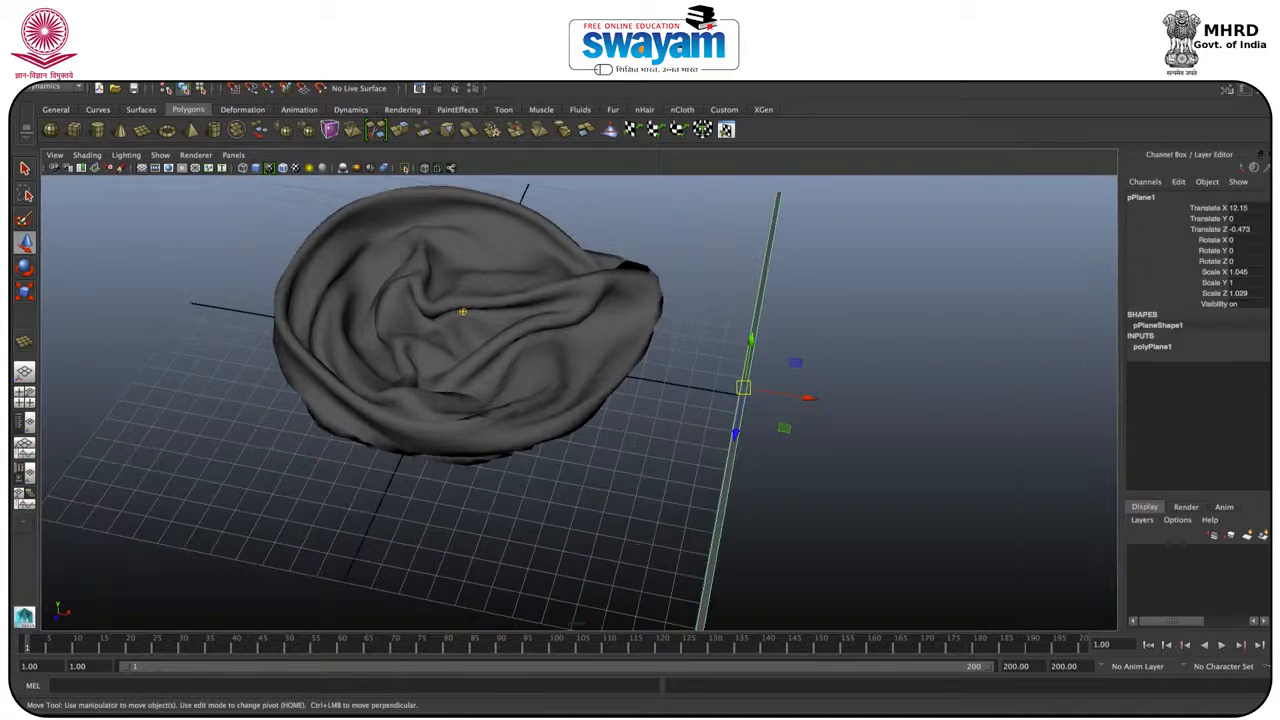
pyautogui.click(1156, 347)
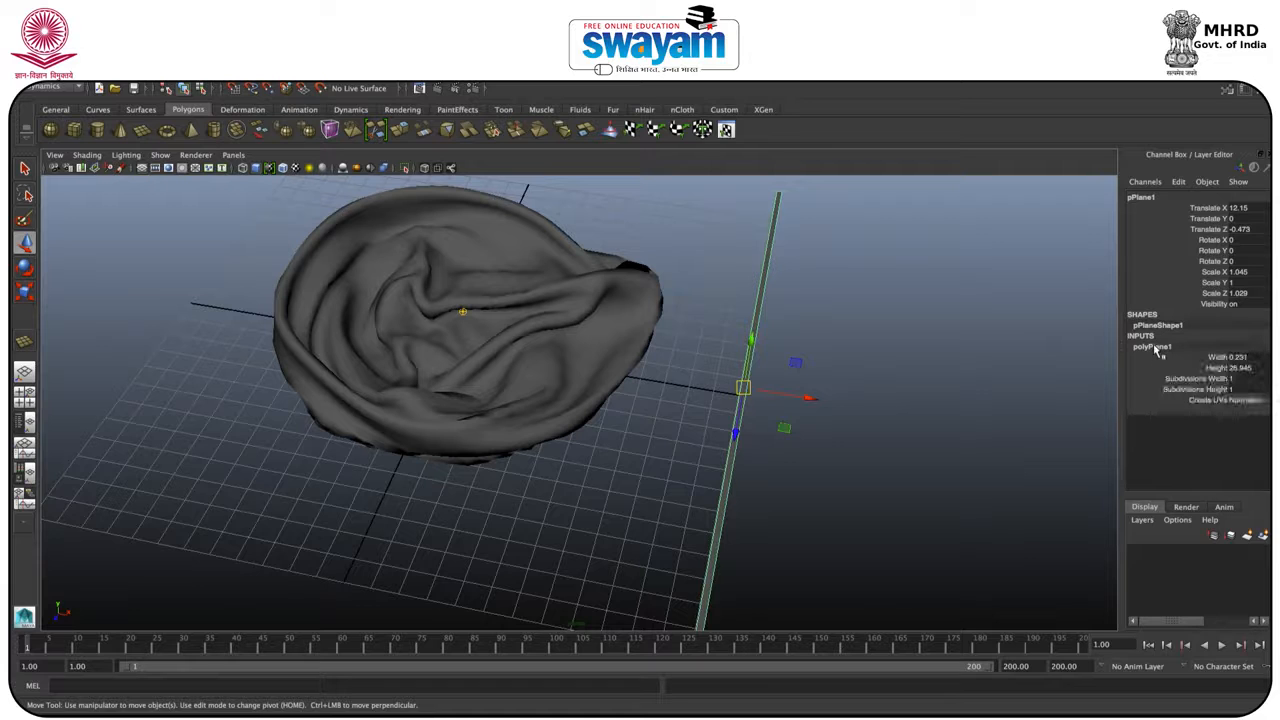
pyautogui.click(1227, 391)
pyautogui.click(1235, 391)
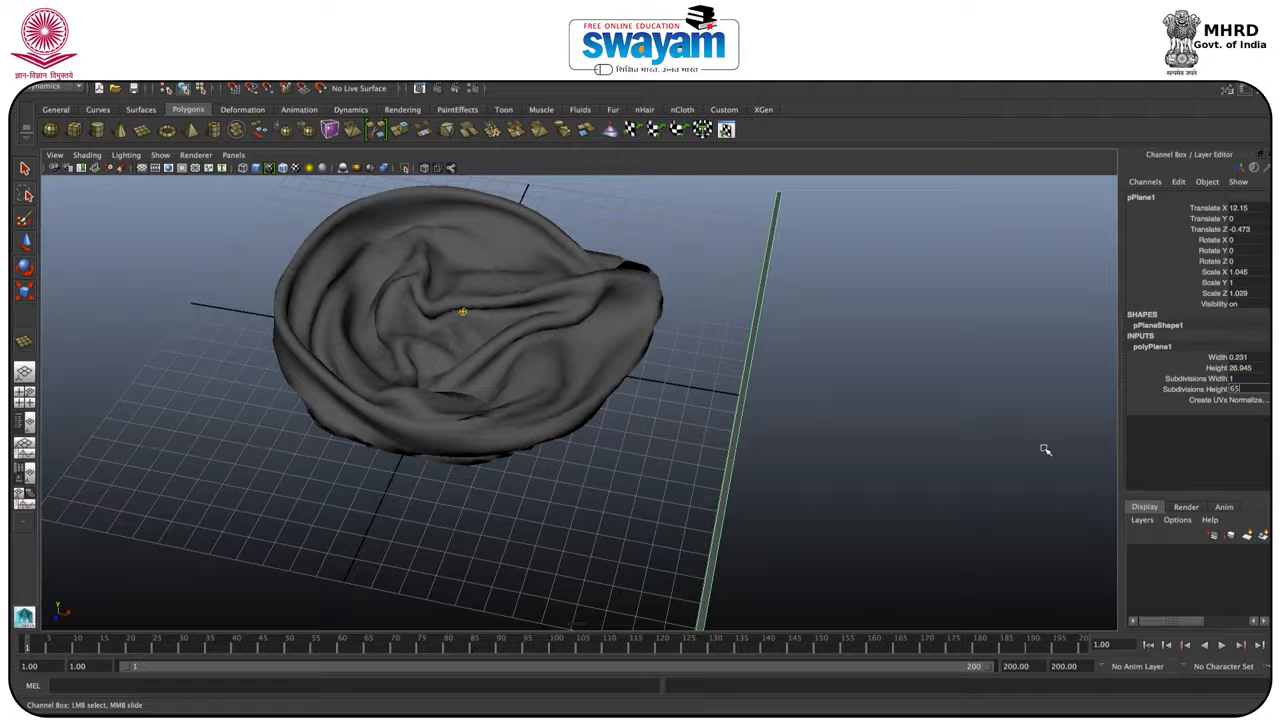
pyautogui.press('Return')
pyautogui.keyDown('alt'); pyautogui.moveTo(746, 443); pyautogui.dragTo(820, 382); pyautogui.keyUp('alt')
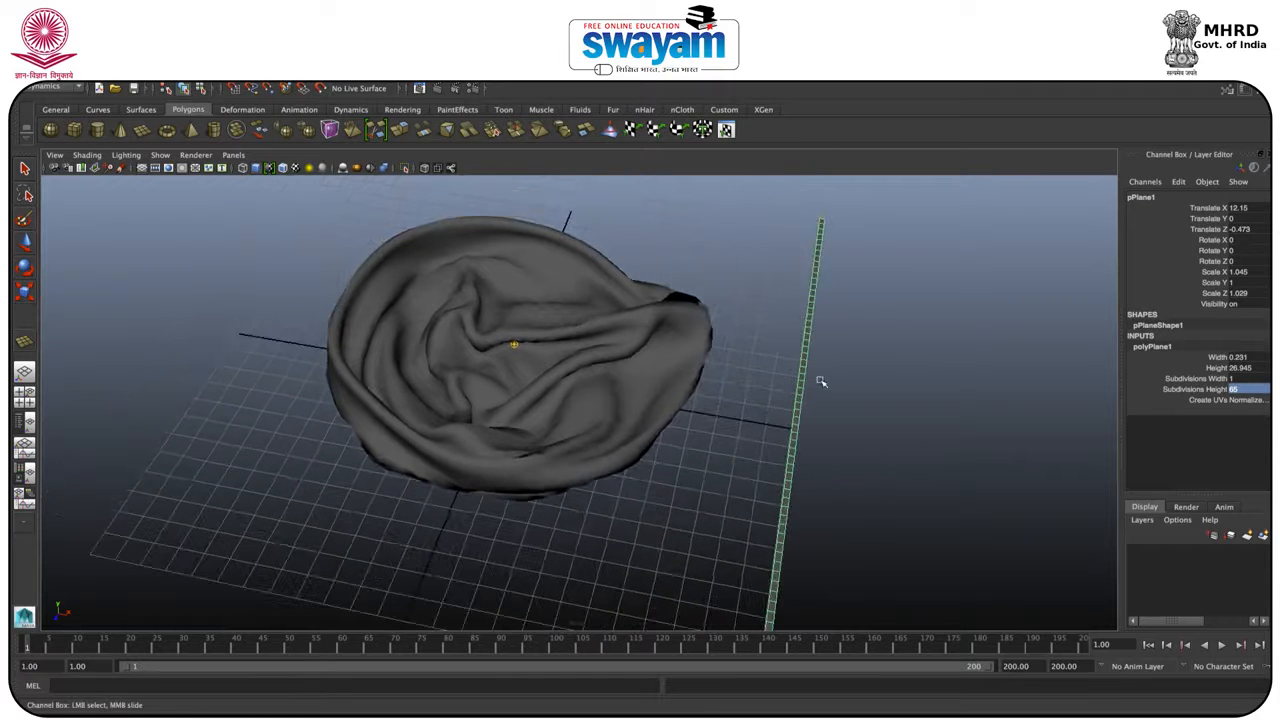
# Raise the strip and move it against the collapsed sphere, to about X 7.07 and Y 4.44.
pyautogui.moveTo(808, 355); pyautogui.dragTo(840, 345, button='right')
pyautogui.moveTo(876, 336); pyautogui.dragTo(777, 444)
pyautogui.press('w')
pyautogui.scroll(3, 765, 469)
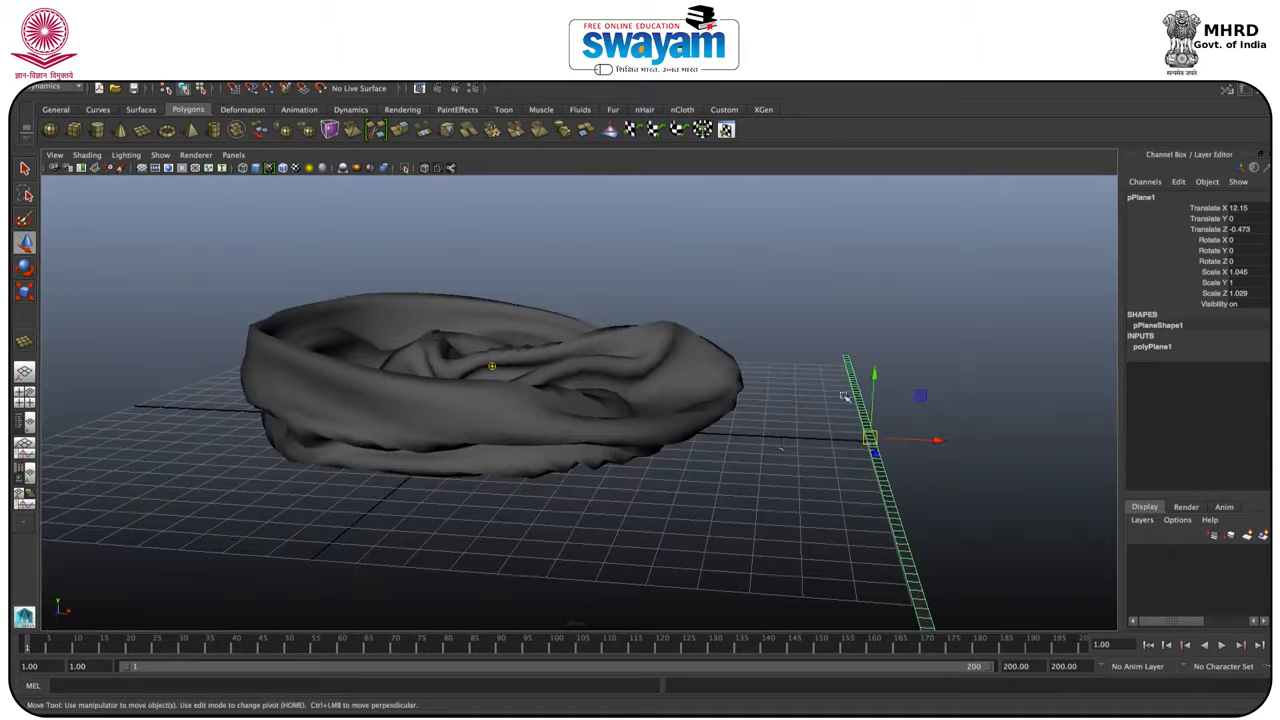
pyautogui.click(876, 323)
pyautogui.click(866, 415)
pyautogui.moveTo(874, 378); pyautogui.dragTo(874, 227)
pyautogui.moveTo(911, 311); pyautogui.dragTo(755, 395)
pyautogui.moveTo(761, 297); pyautogui.dragTo(751, 298)
pyautogui.keyDown('alt'); pyautogui.moveTo(680, 346); pyautogui.dragTo(698, 268); pyautogui.keyUp('alt')
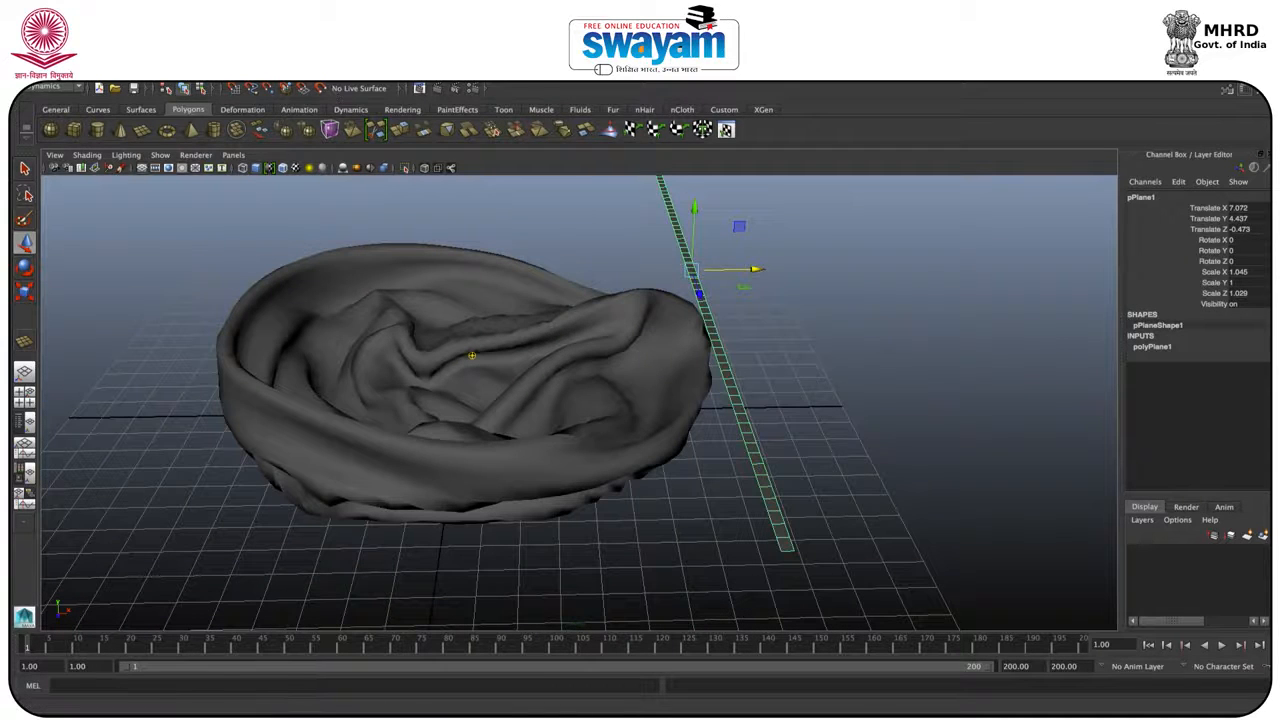
# Convert the strip to an nCloth on the existing nucleus and play the simulation to frame 93.
pyautogui.click(510, 64)
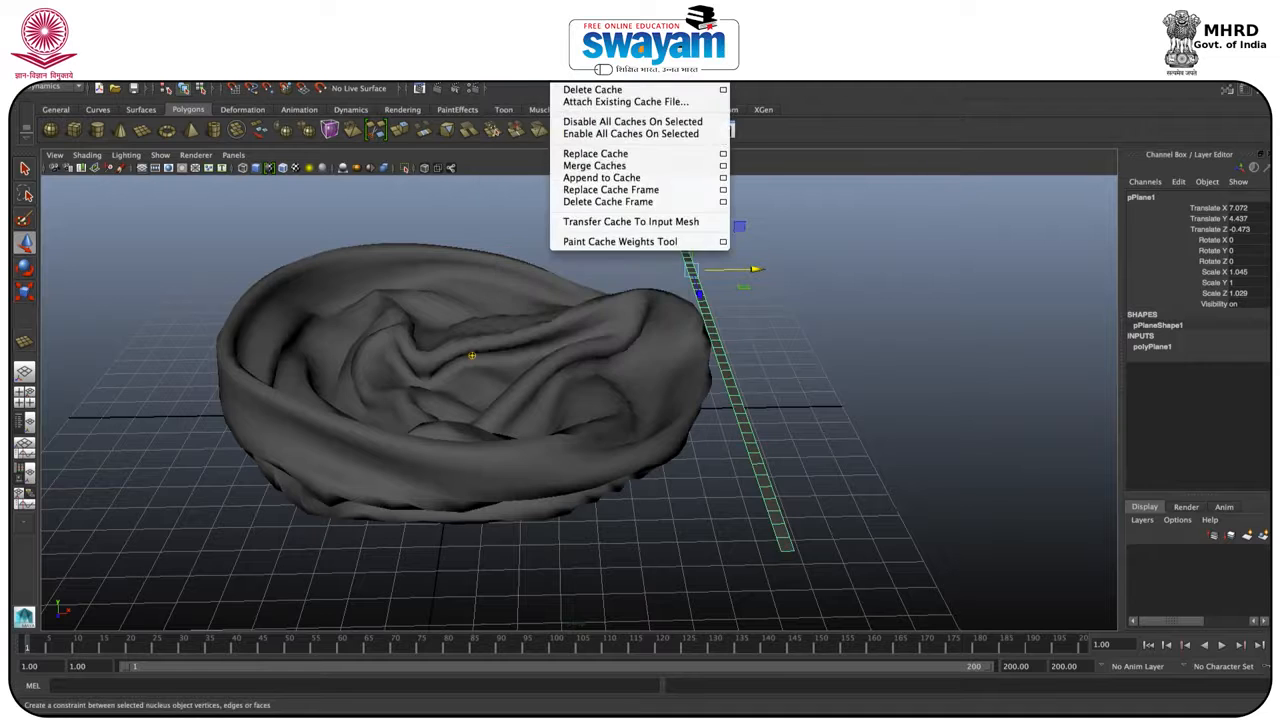
pyautogui.moveTo(428, 64)
pyautogui.click(448, 90)
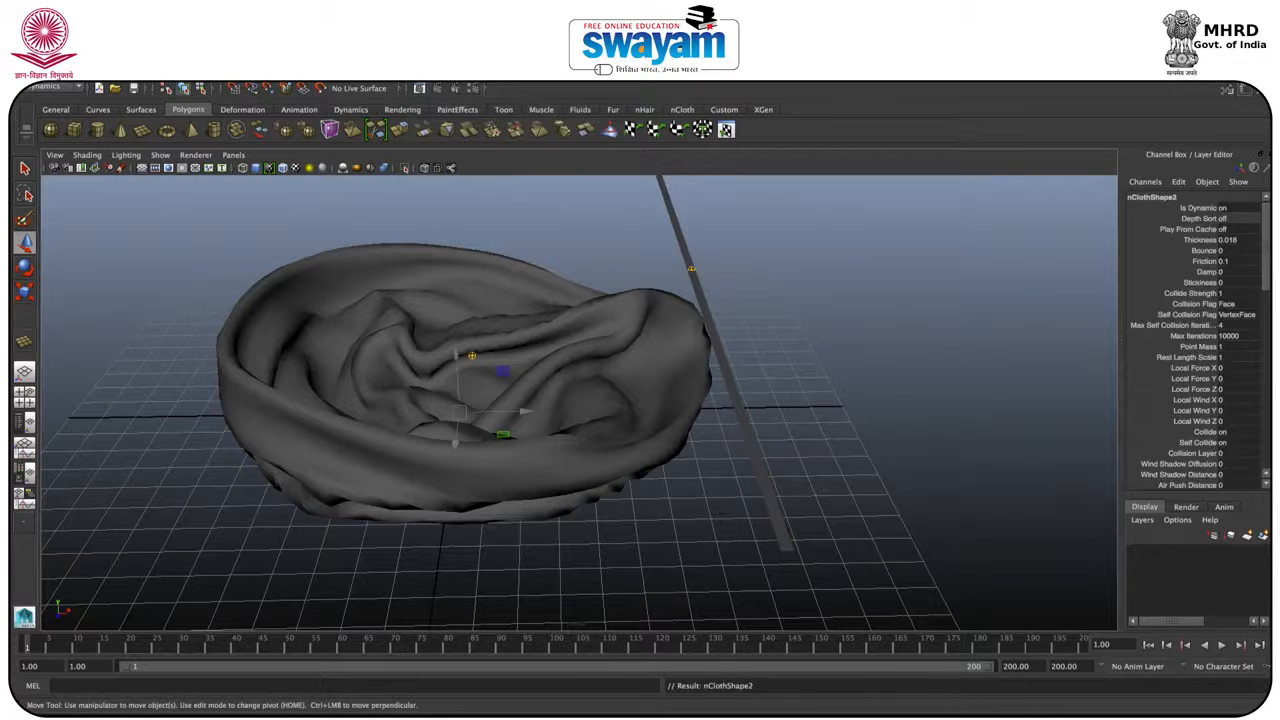
pyautogui.hotkey('ctrl', 'a')
pyautogui.click(1086, 194)
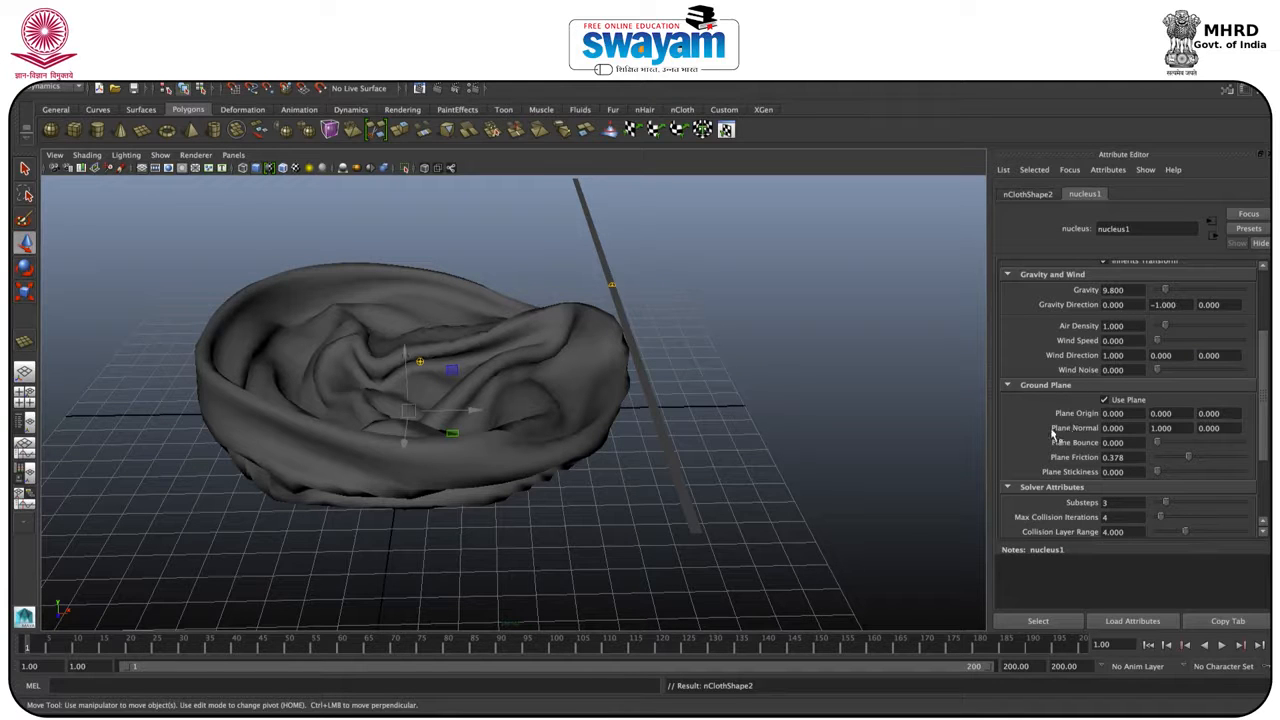
pyautogui.click(1222, 647)
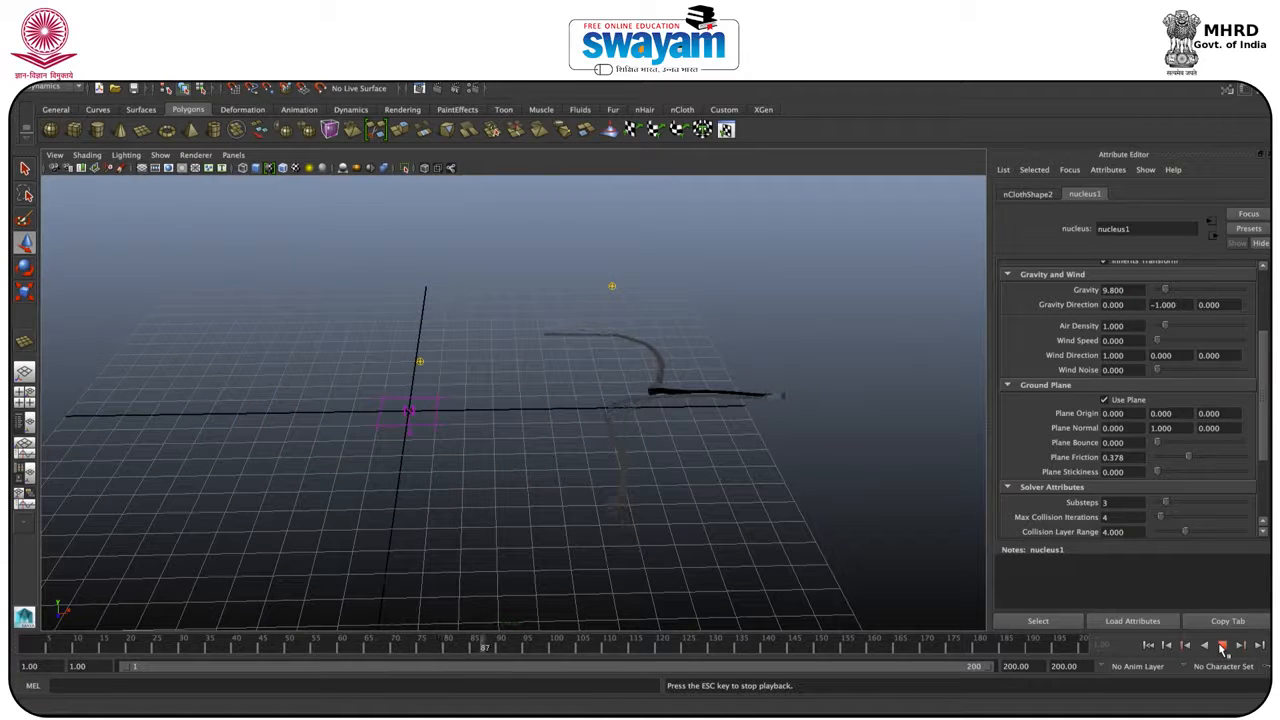
pyautogui.click(1222, 647)
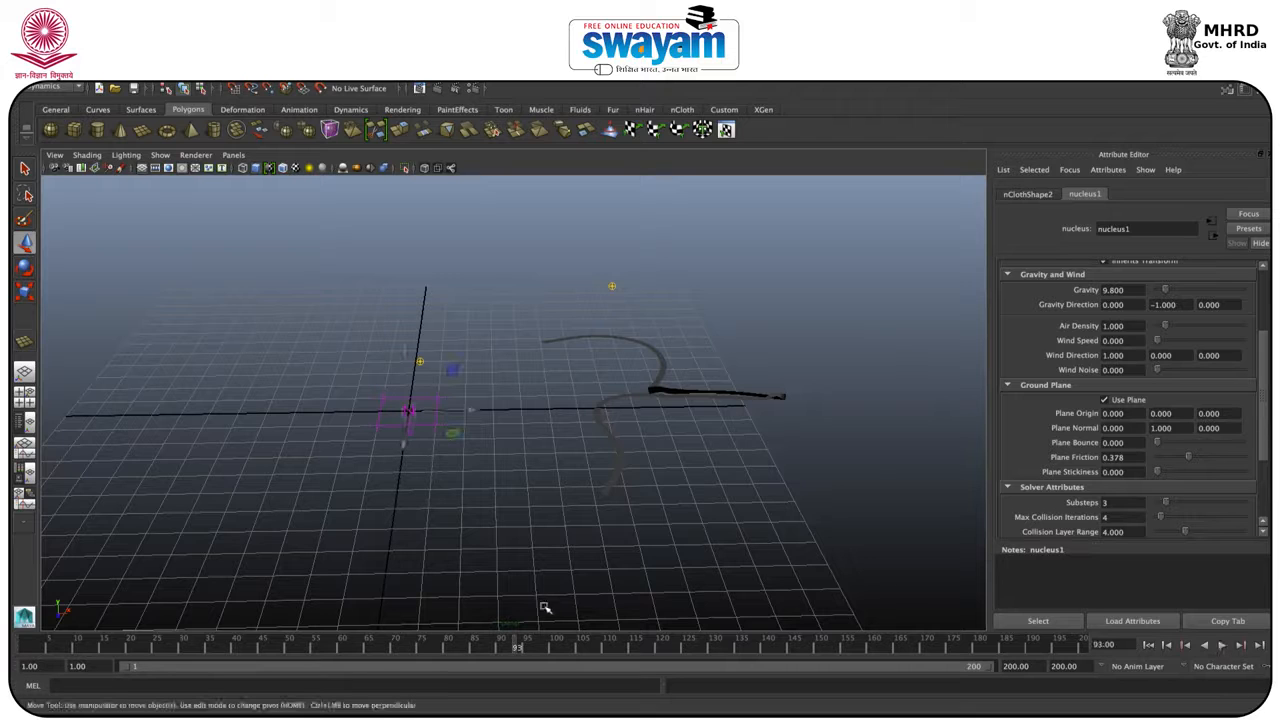
# Set the strip's nCloth initial state from its current shape and return to the first frame.
pyautogui.moveTo(615, 317); pyautogui.dragTo(694, 410)
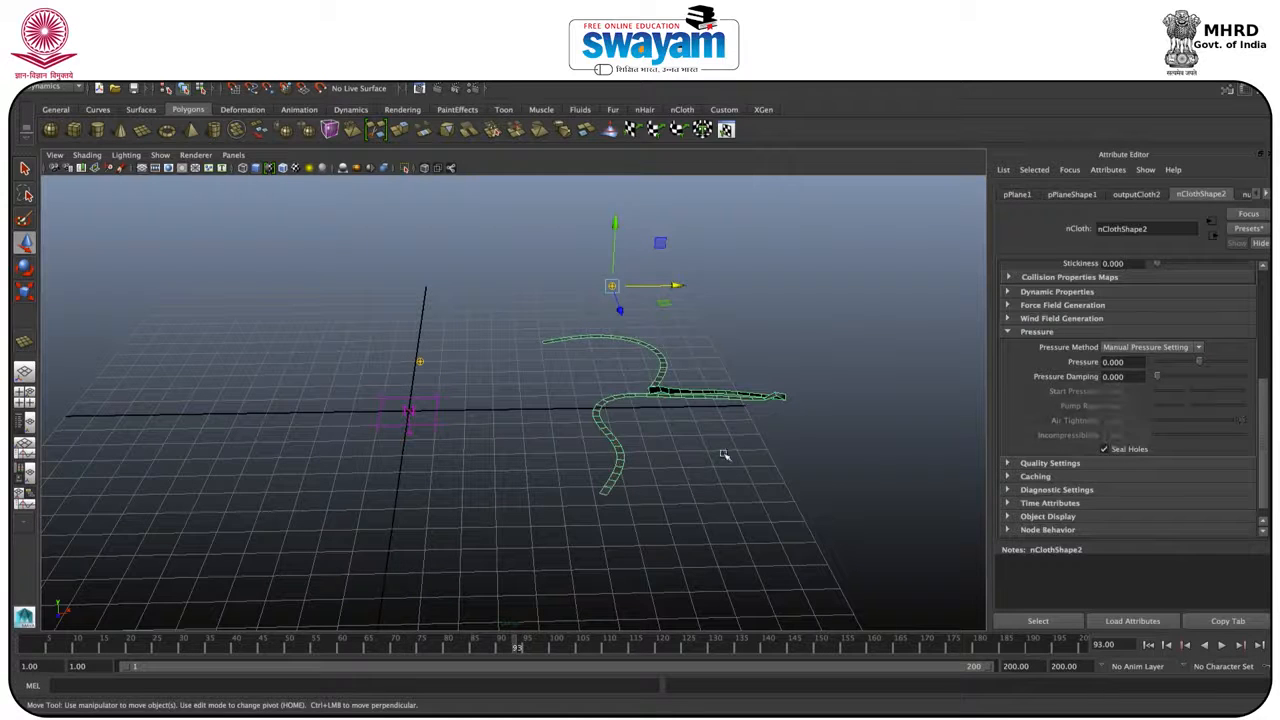
pyautogui.click(570, 58)
pyautogui.moveTo(616, 58)
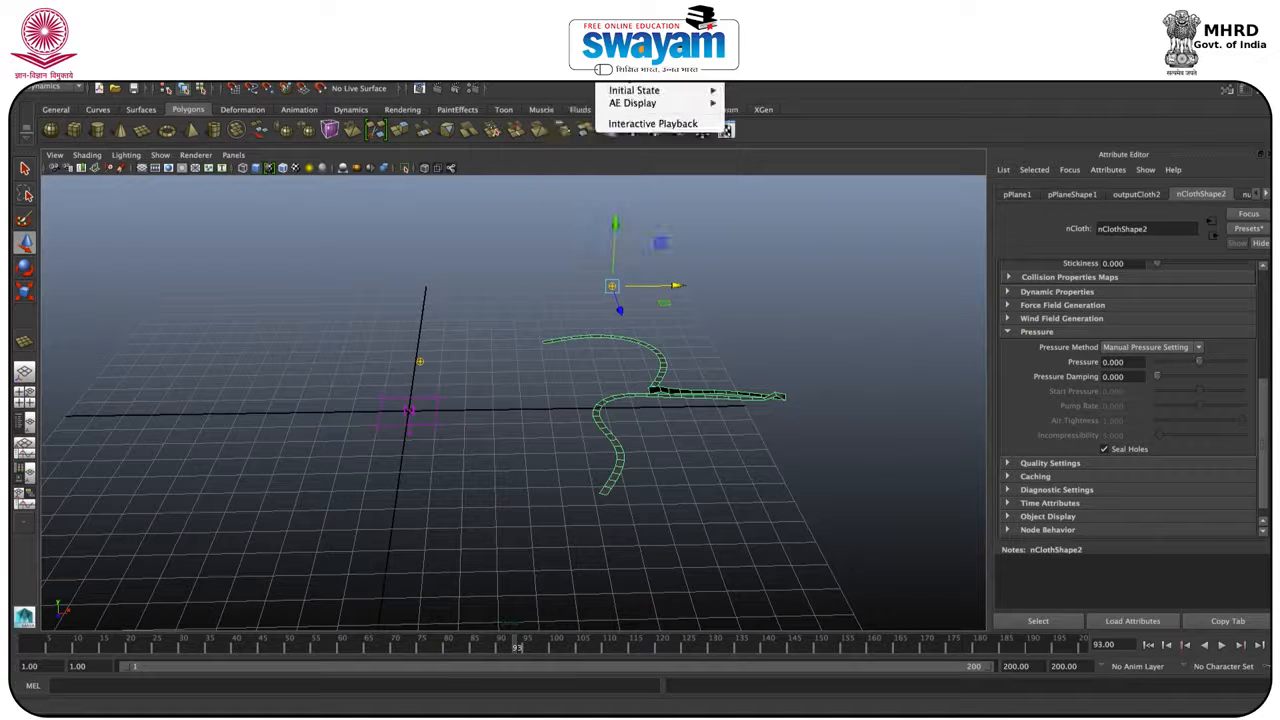
pyautogui.click(631, 94)
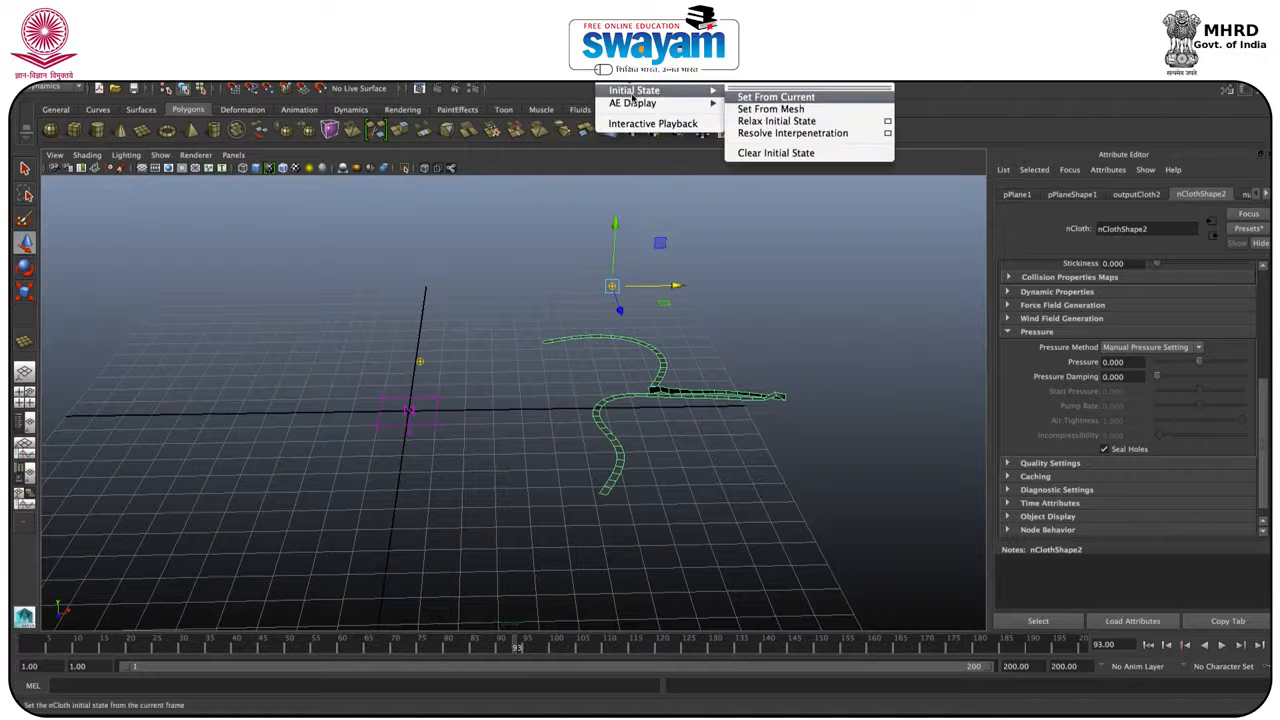
pyautogui.click(765, 97)
pyautogui.click(801, 302)
pyautogui.moveTo(706, 354); pyautogui.dragTo(656, 444)
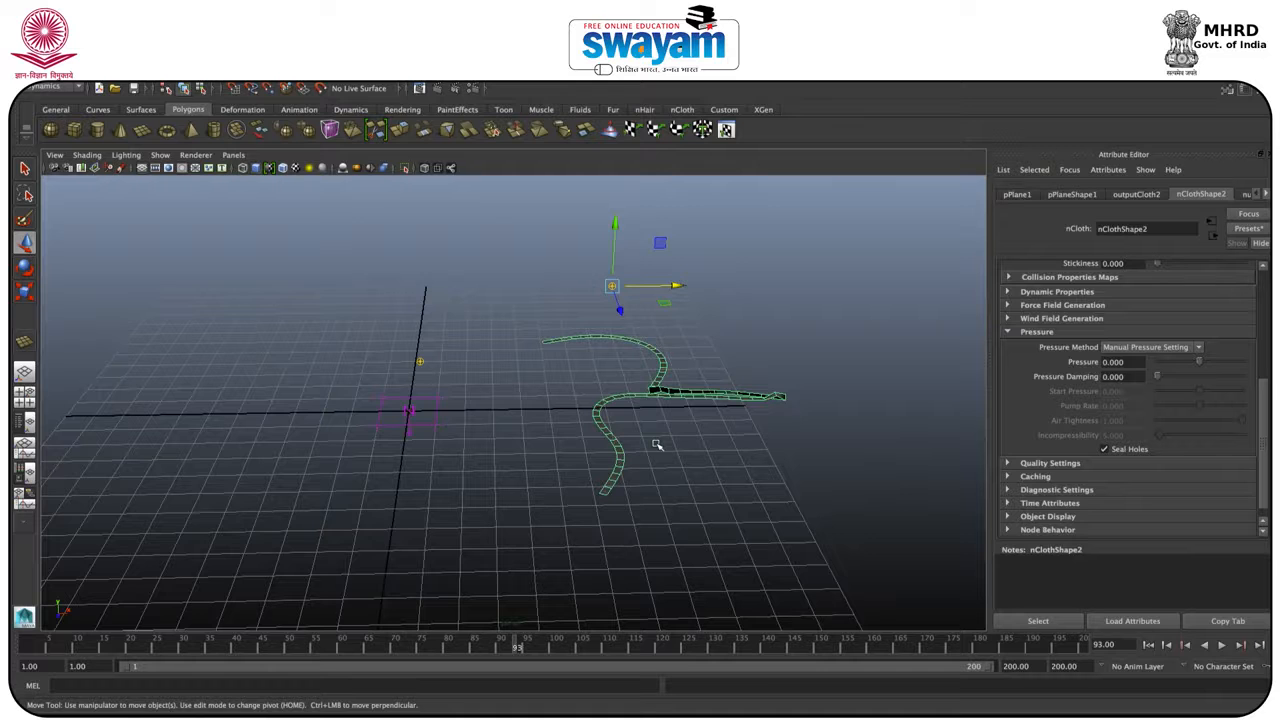
pyautogui.keyDown('alt'); pyautogui.moveTo(663, 397); pyautogui.dragTo(610, 401); pyautogui.keyUp('alt')
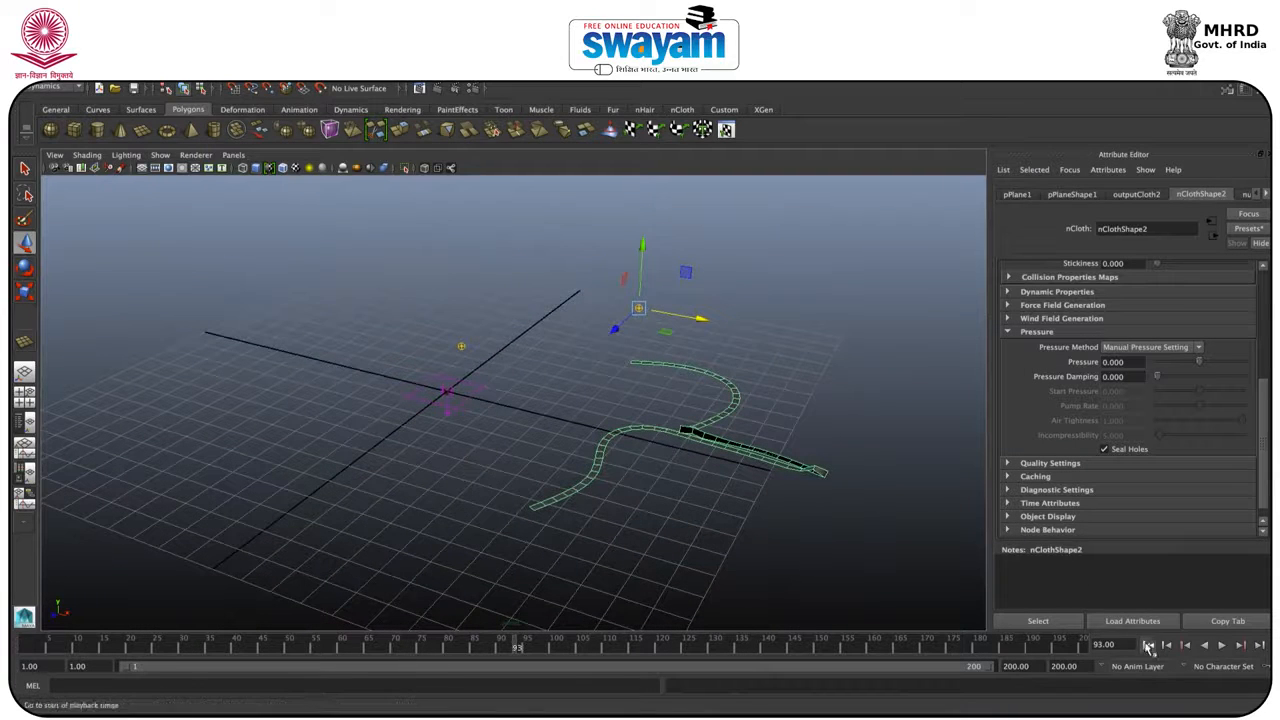
pyautogui.click(1148, 645)
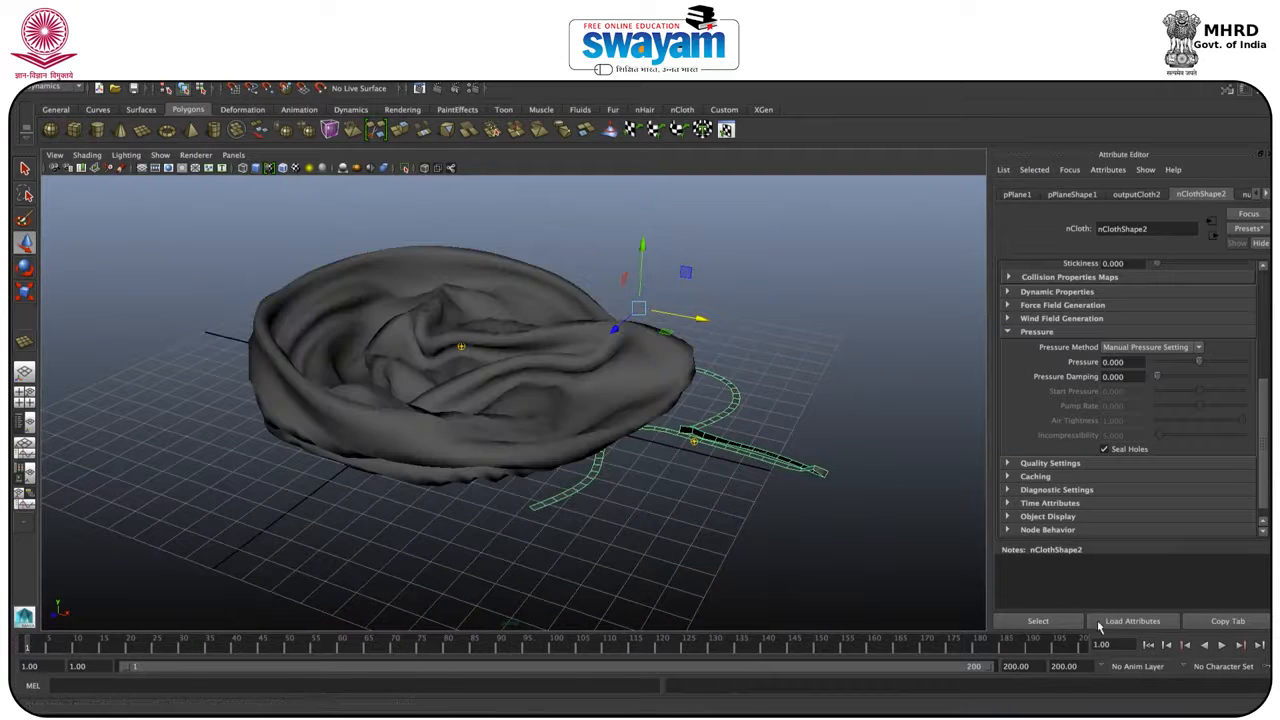
# Select the vertices at one end of the strip and pin them with a Transform nConstraint.
pyautogui.click(797, 432)
pyautogui.click(566, 499)
pyautogui.keyDown('alt'); pyautogui.moveTo(634, 466); pyautogui.dragTo(517, 415); pyautogui.keyUp('alt')
pyautogui.scroll(6, 517, 415)
pyautogui.rightClick(558, 440)
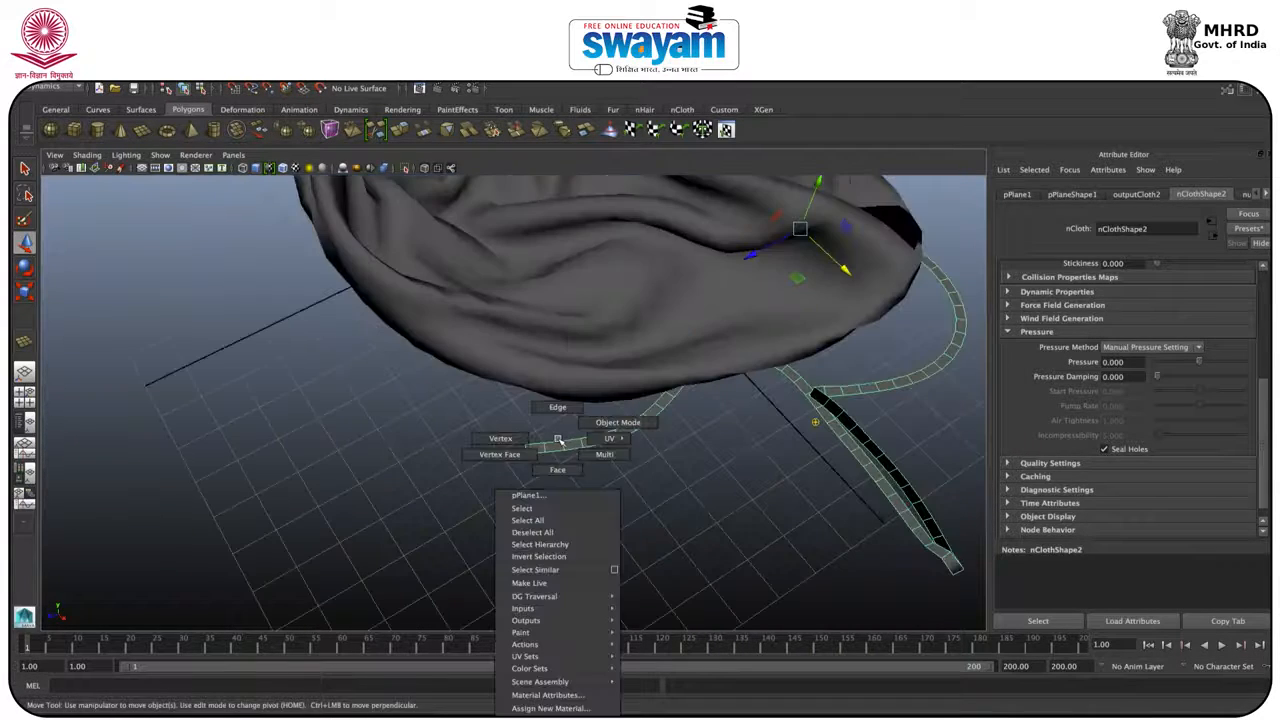
pyautogui.moveTo(536, 433); pyautogui.dragTo(514, 435, button='right')
pyautogui.moveTo(515, 427); pyautogui.dragTo(535, 480)
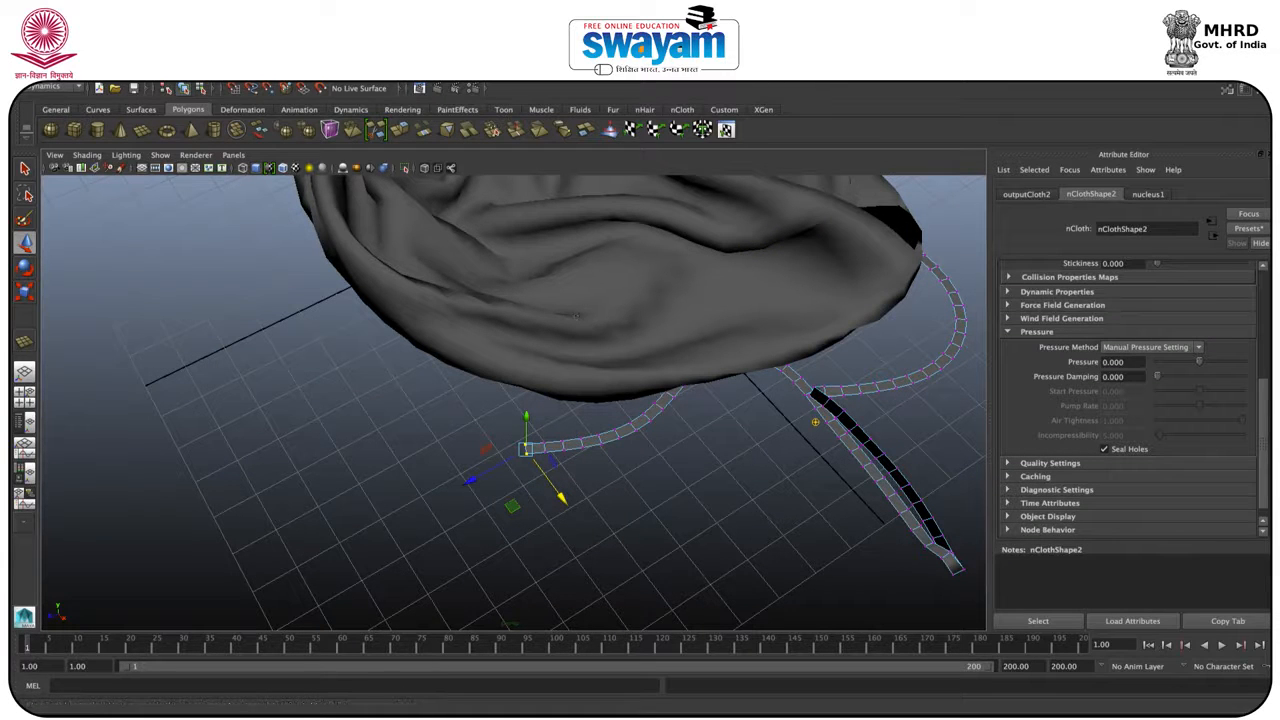
pyautogui.click(613, 63)
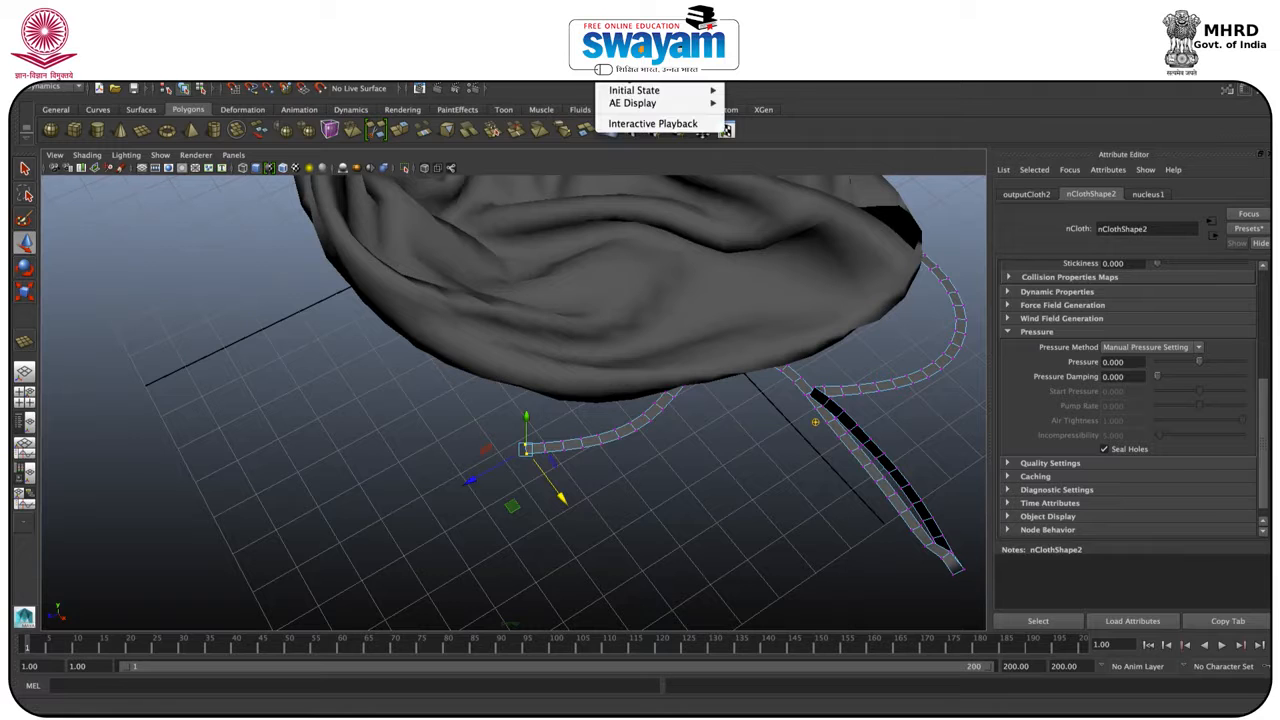
pyautogui.moveTo(517, 68)
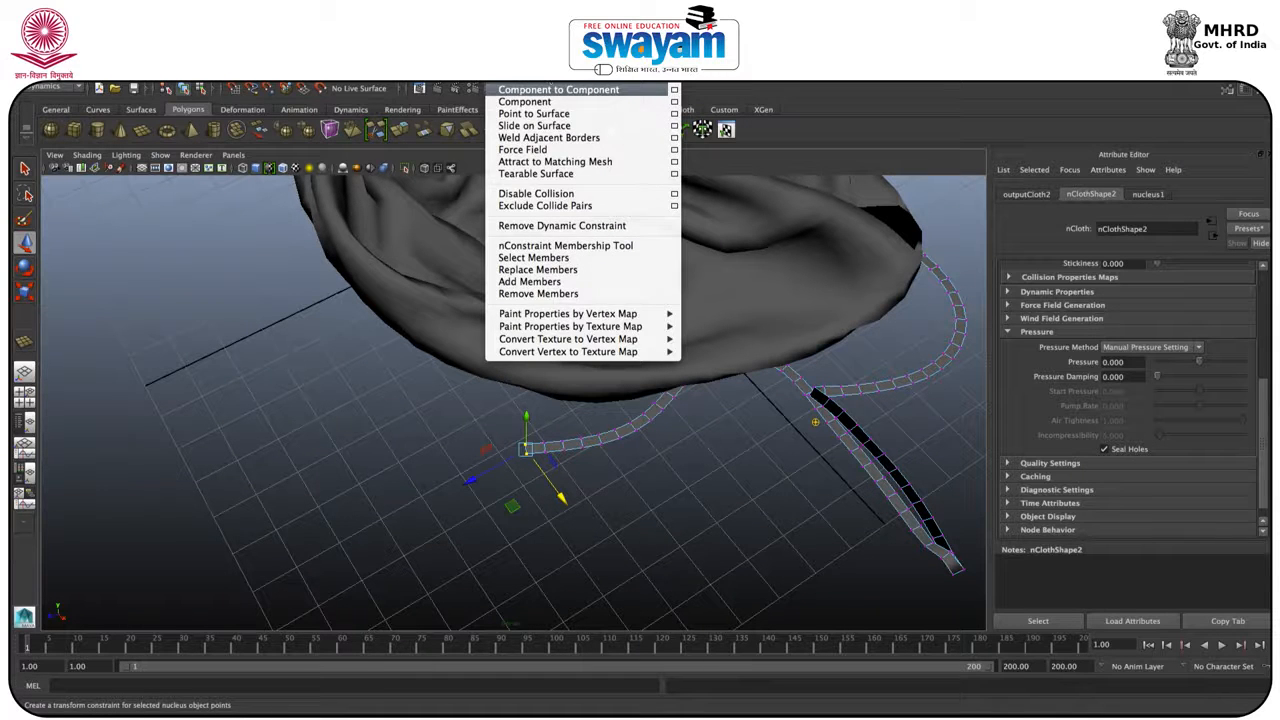
pyautogui.click(530, 80)
pyautogui.click(432, 531)
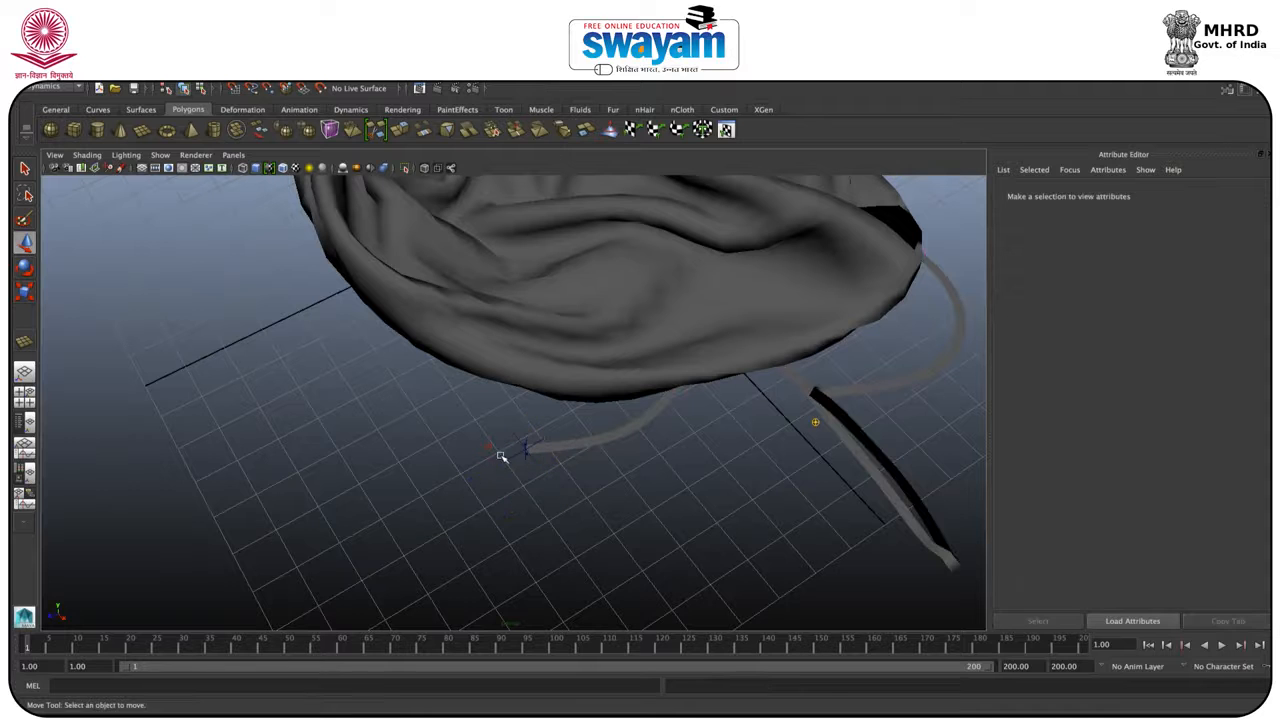
# Join the strip's other end vertices to nearby vertices at the sphere cloth's opening with a Component to Component constraint.
pyautogui.keyDown('alt'); pyautogui.moveTo(776, 448); pyautogui.dragTo(717, 480); pyautogui.keyUp('alt')
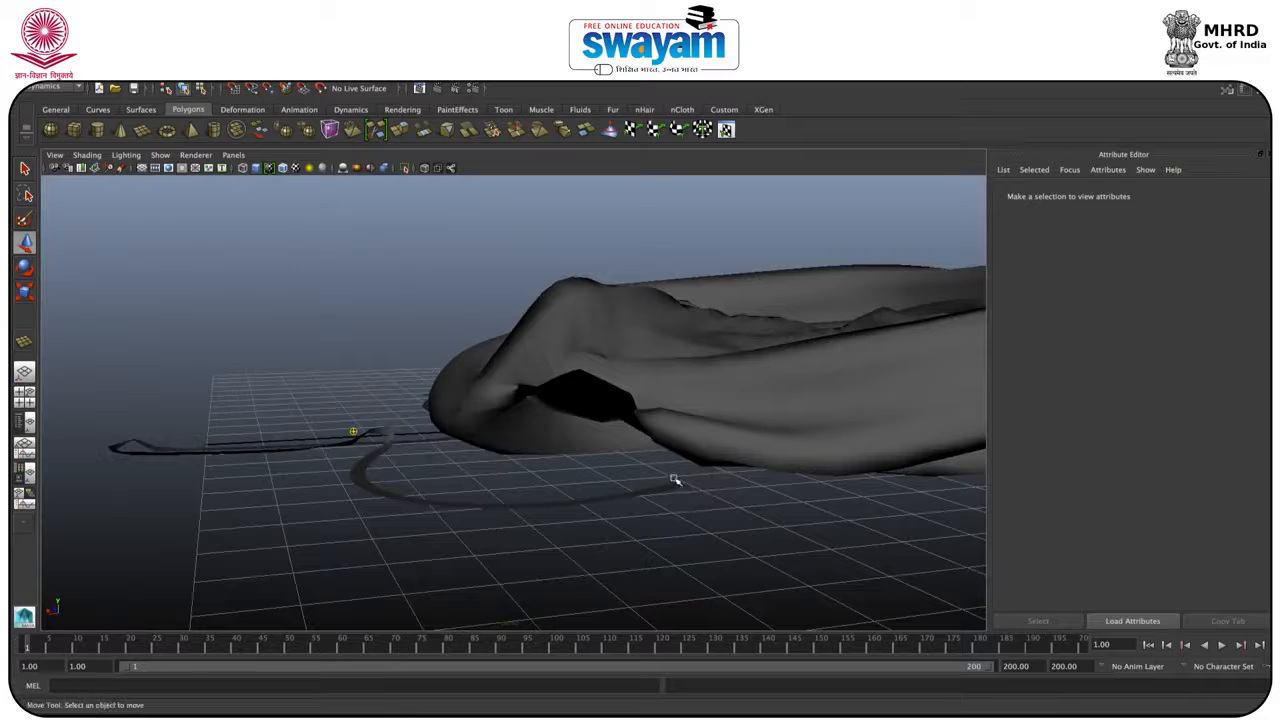
pyautogui.click(690, 512)
pyautogui.moveTo(684, 448); pyautogui.dragTo(636, 456, button='right')
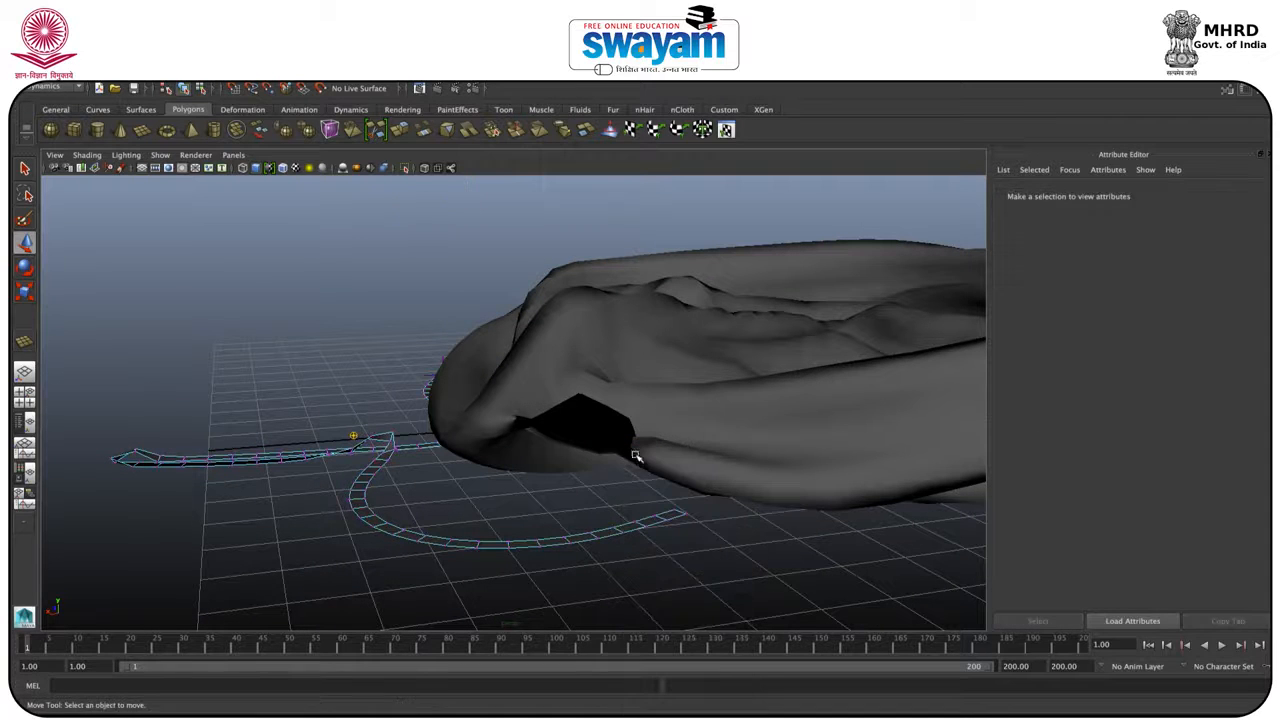
pyautogui.moveTo(672, 498); pyautogui.dragTo(711, 491)
pyautogui.click(722, 416)
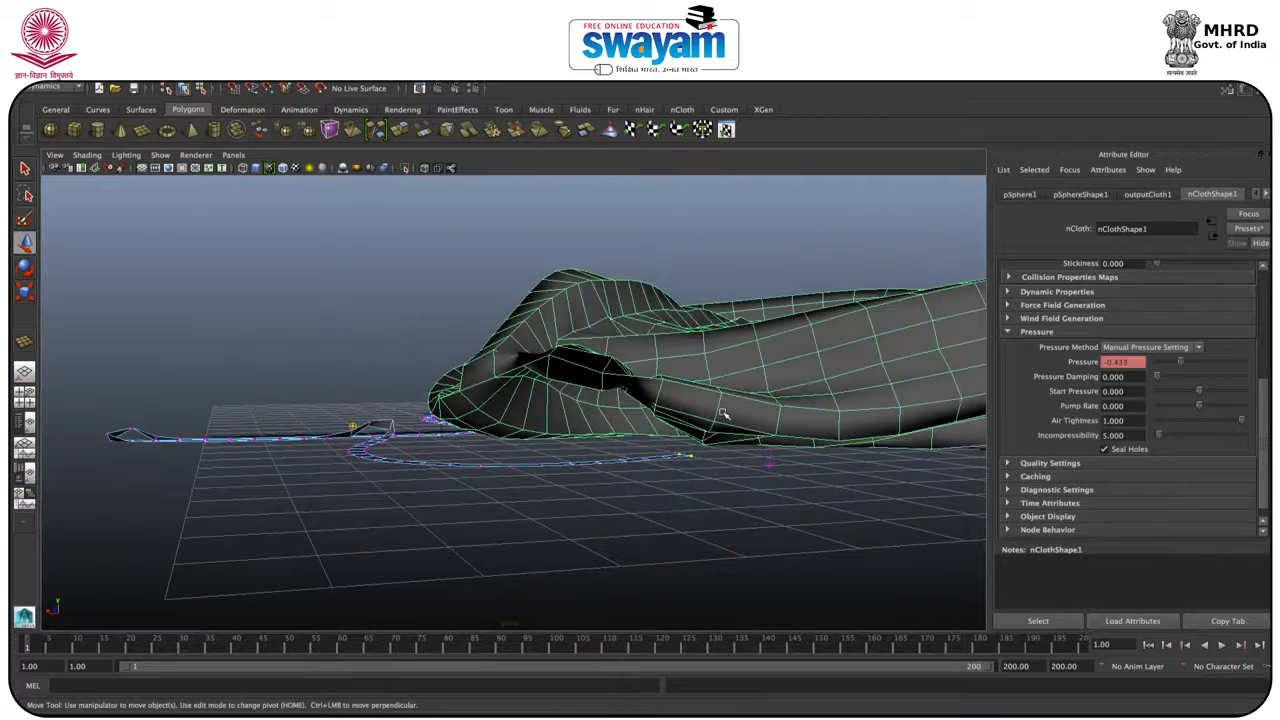
pyautogui.moveTo(722, 413); pyautogui.dragTo(680, 415, button='right')
pyautogui.click(690, 457)
pyautogui.keyDown('alt'); pyautogui.moveTo(690, 457); pyautogui.dragTo(684, 303); pyautogui.keyUp('alt')
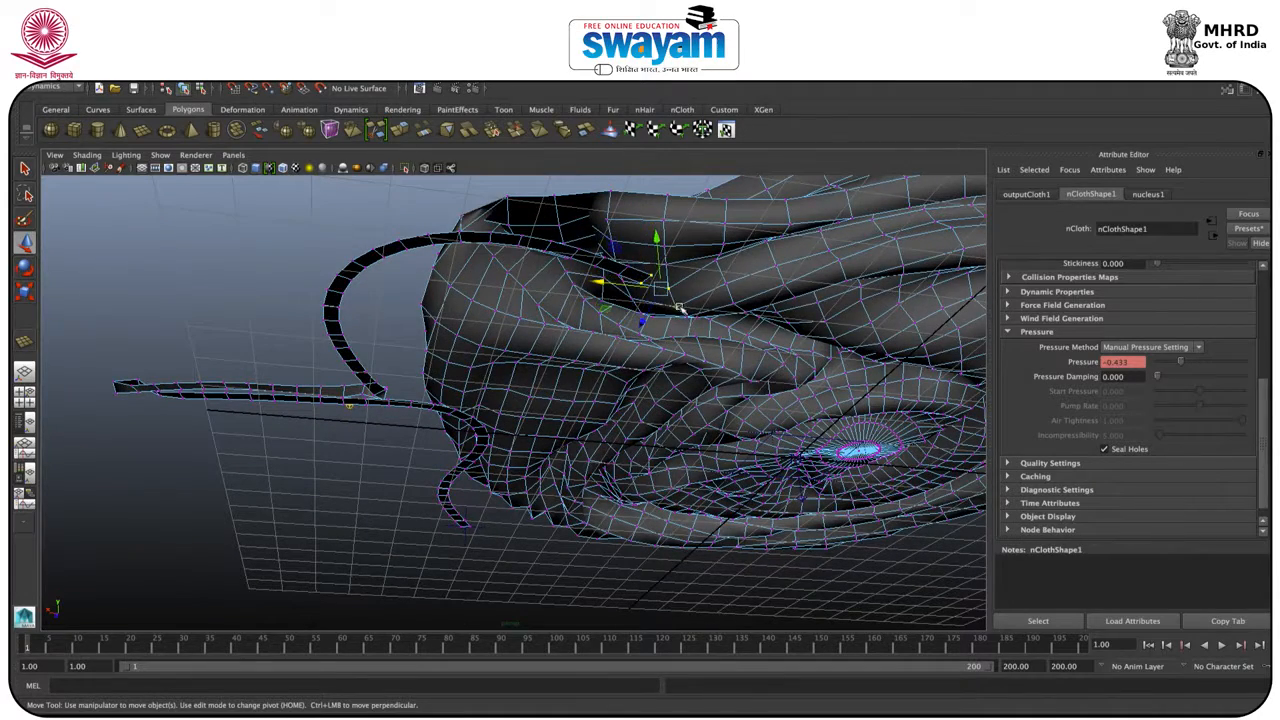
pyautogui.keyDown('alt'); pyautogui.moveTo(680, 309); pyautogui.dragTo(660, 349); pyautogui.keyUp('alt')
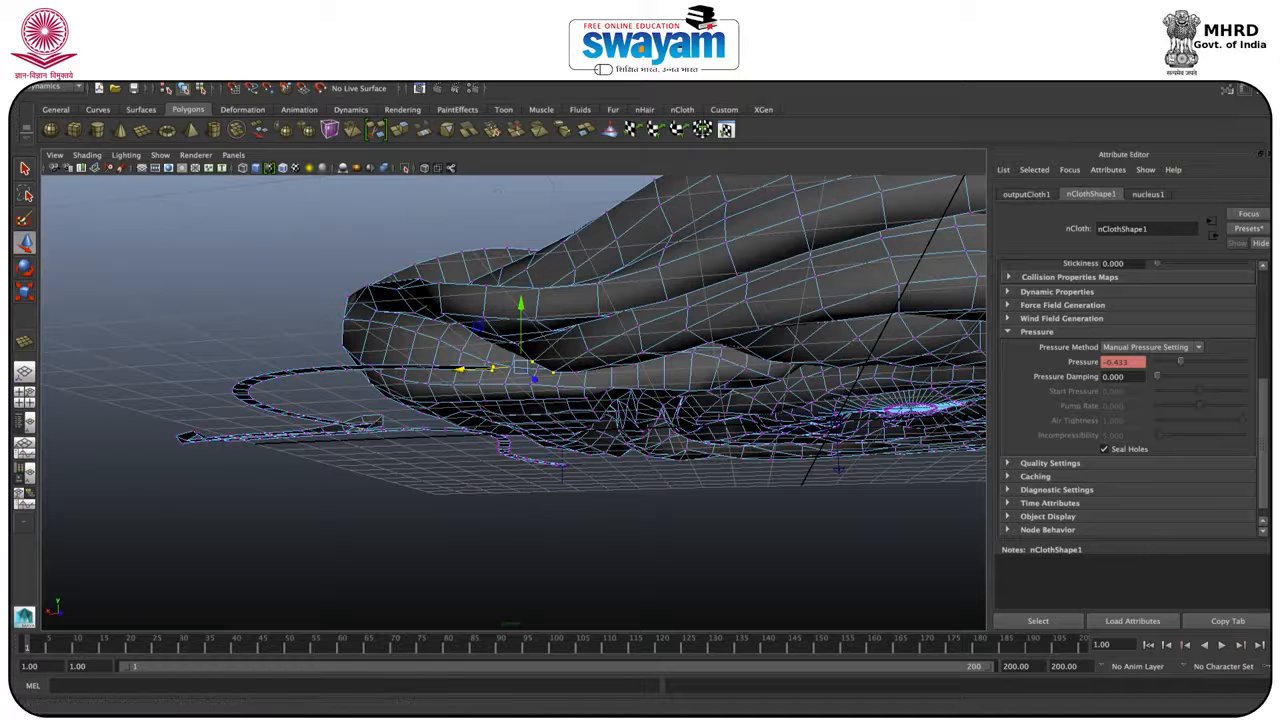
pyautogui.click(524, 84)
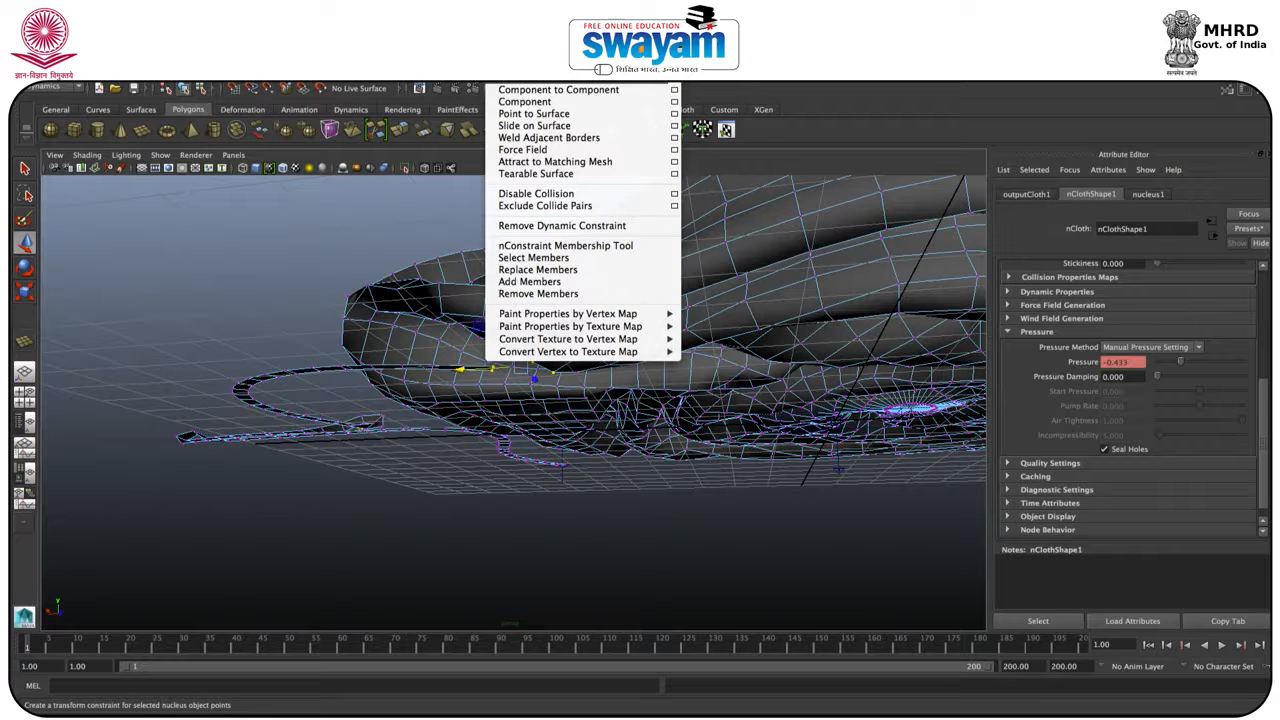
pyautogui.click(549, 95)
# Select the strip again and pick its end vertices beside the sphere cloth.
pyautogui.keyDown('alt'); pyautogui.moveTo(474, 420); pyautogui.dragTo(525, 441); pyautogui.keyUp('alt')
pyautogui.keyDown('alt'); pyautogui.moveTo(677, 490); pyautogui.dragTo(571, 457); pyautogui.keyUp('alt')
pyautogui.click(565, 457)
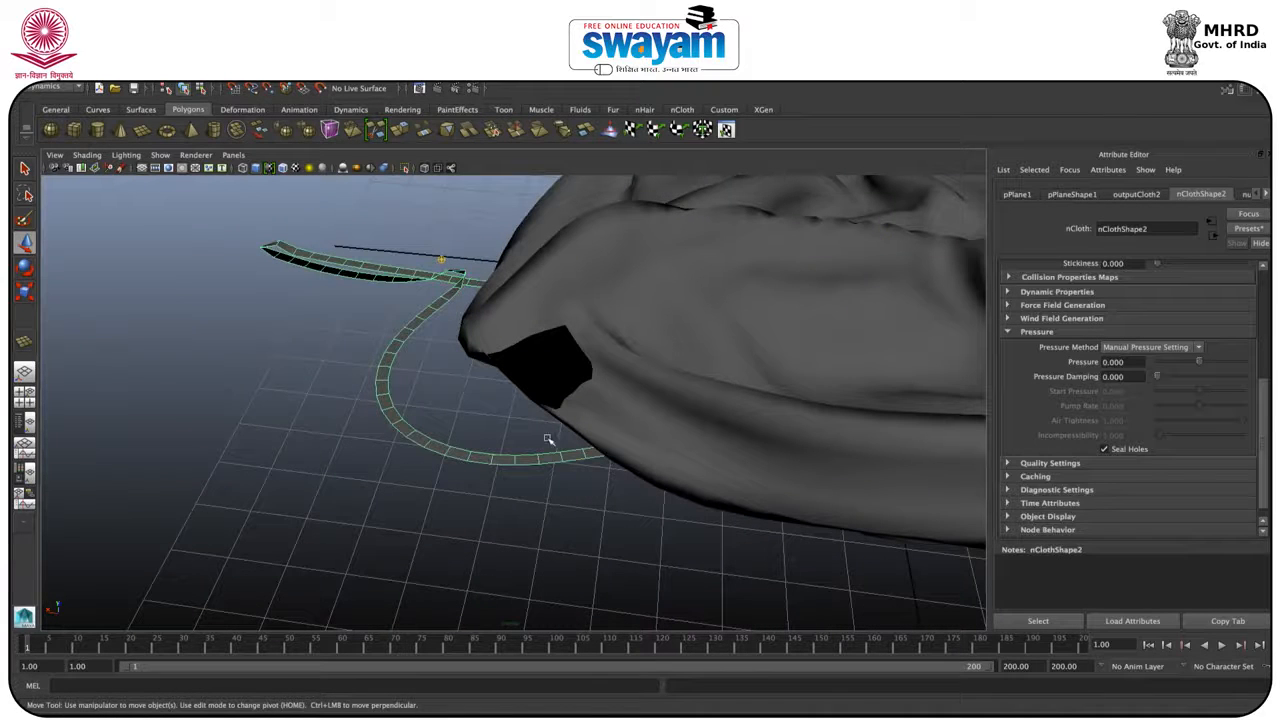
pyautogui.moveTo(530, 457); pyautogui.dragTo(470, 450, button='right')
pyautogui.keyDown('alt'); pyautogui.moveTo(612, 512); pyautogui.dragTo(626, 422); pyautogui.keyUp('alt')
pyautogui.click(606, 387)
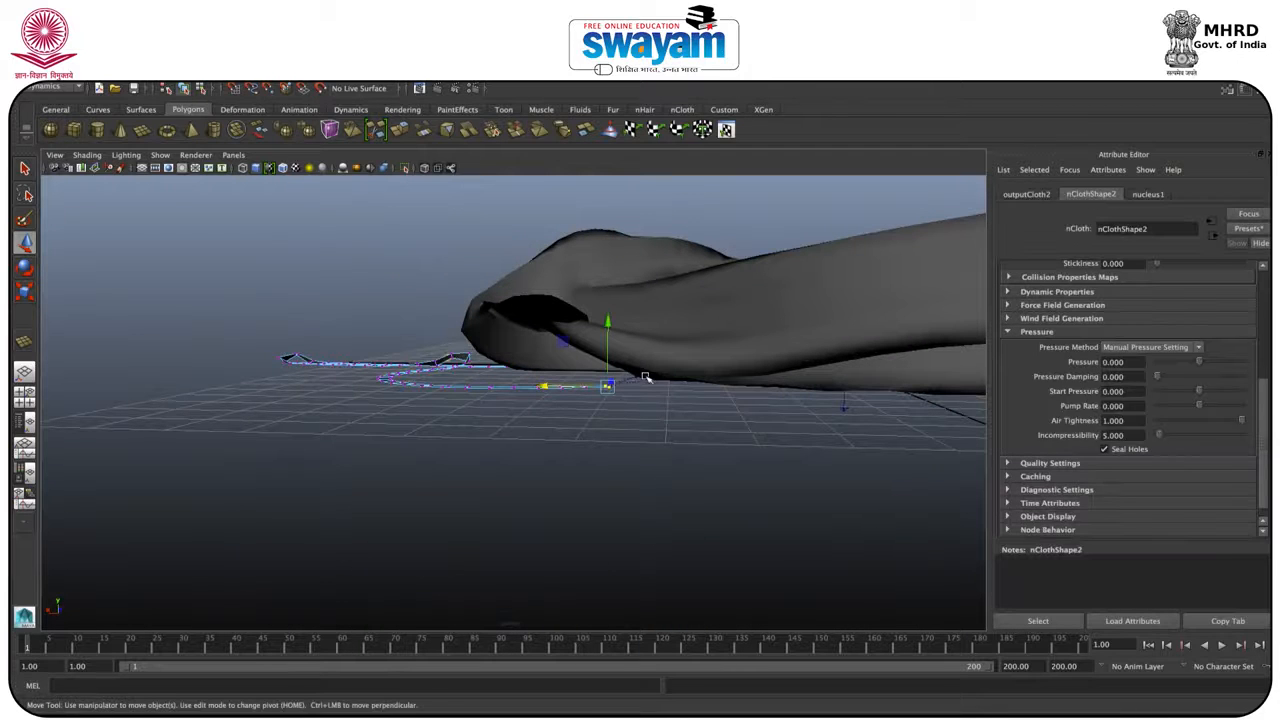
# Try to join the selected strip end to the sphere cloth's vertices again with a Component to Component constraint.
pyautogui.click(656, 348)
pyautogui.keyDown('alt'); pyautogui.moveTo(657, 349); pyautogui.dragTo(651, 331); pyautogui.keyUp('alt')
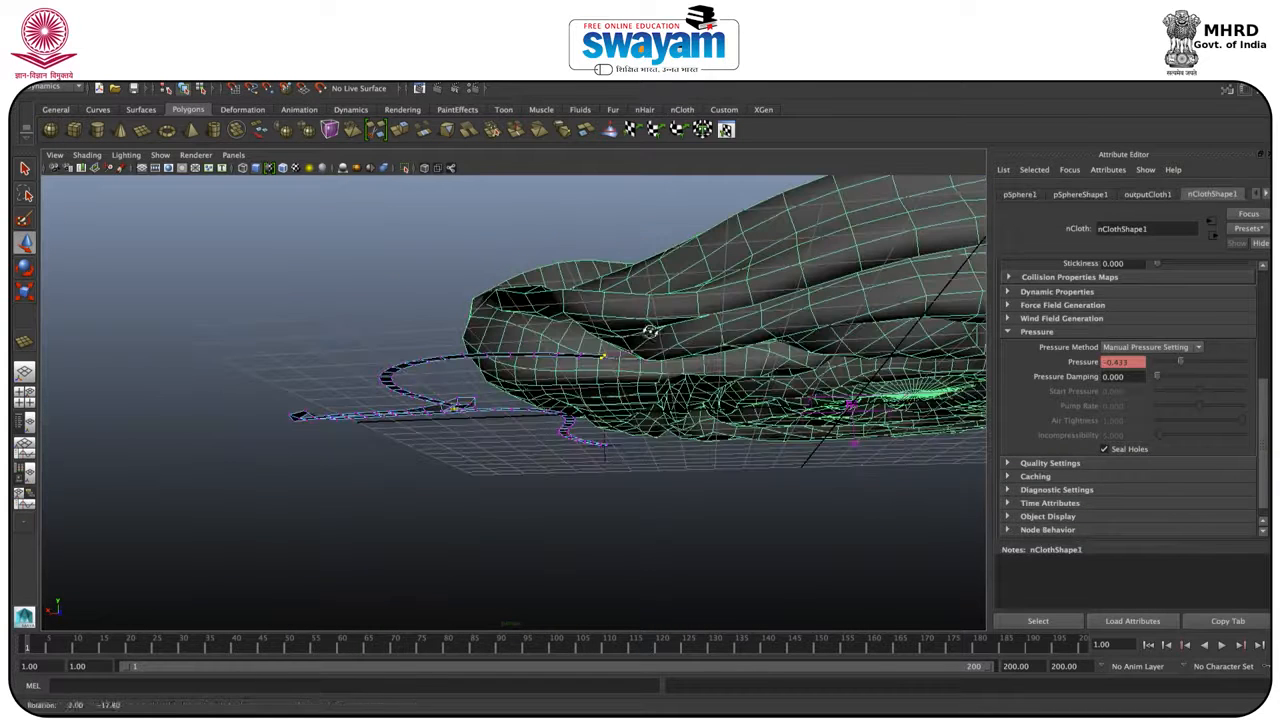
pyautogui.moveTo(652, 319); pyautogui.dragTo(564, 322, button='right')
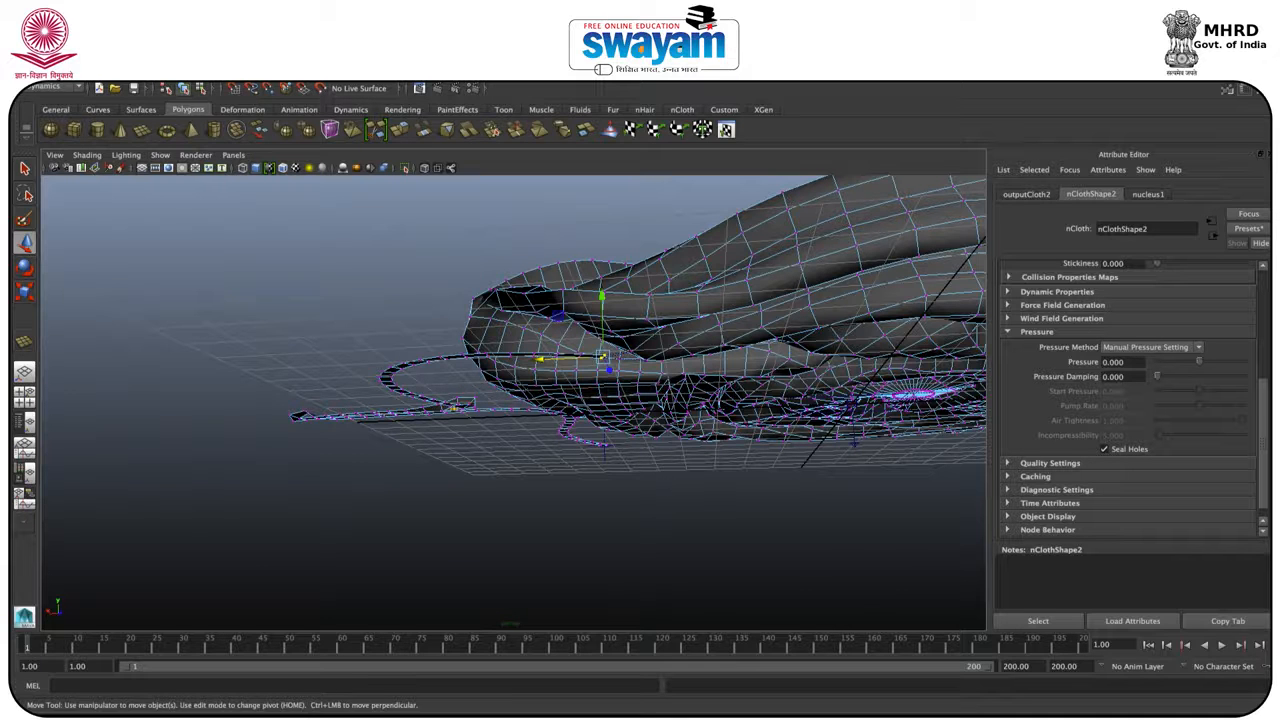
pyautogui.click(464, 68)
pyautogui.moveTo(518, 68)
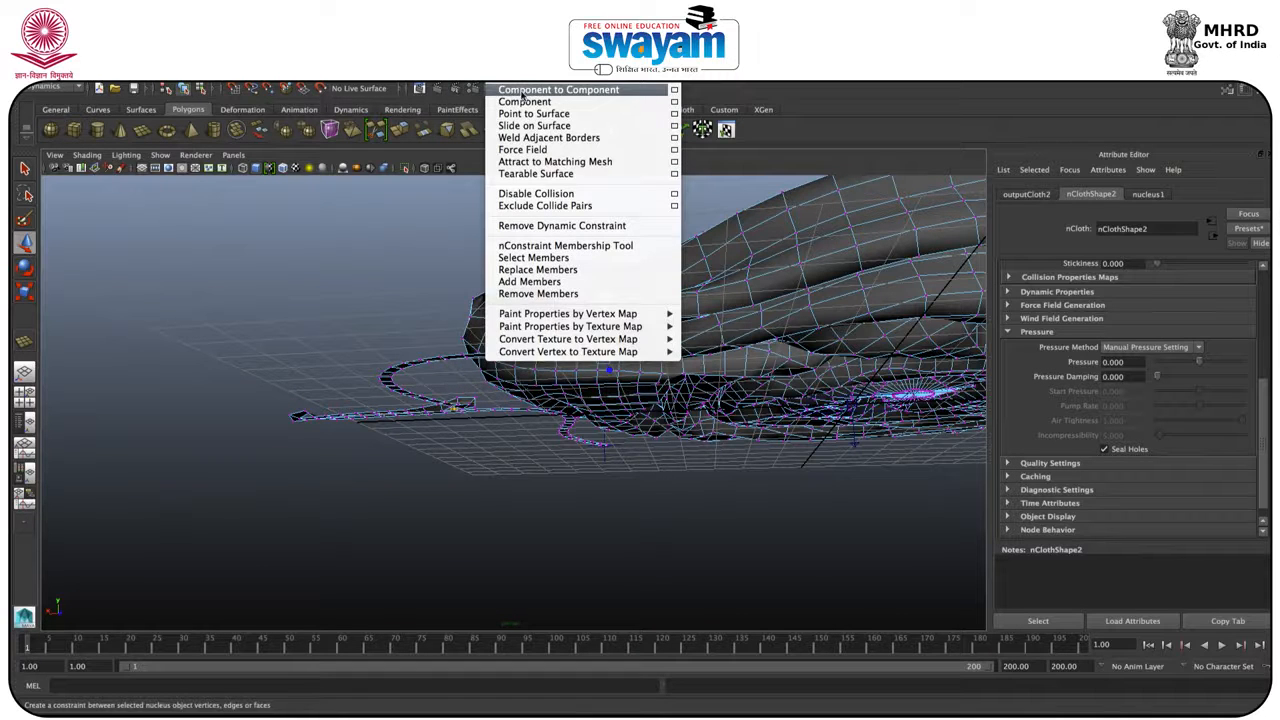
pyautogui.click(378, 291)
pyautogui.press('w')
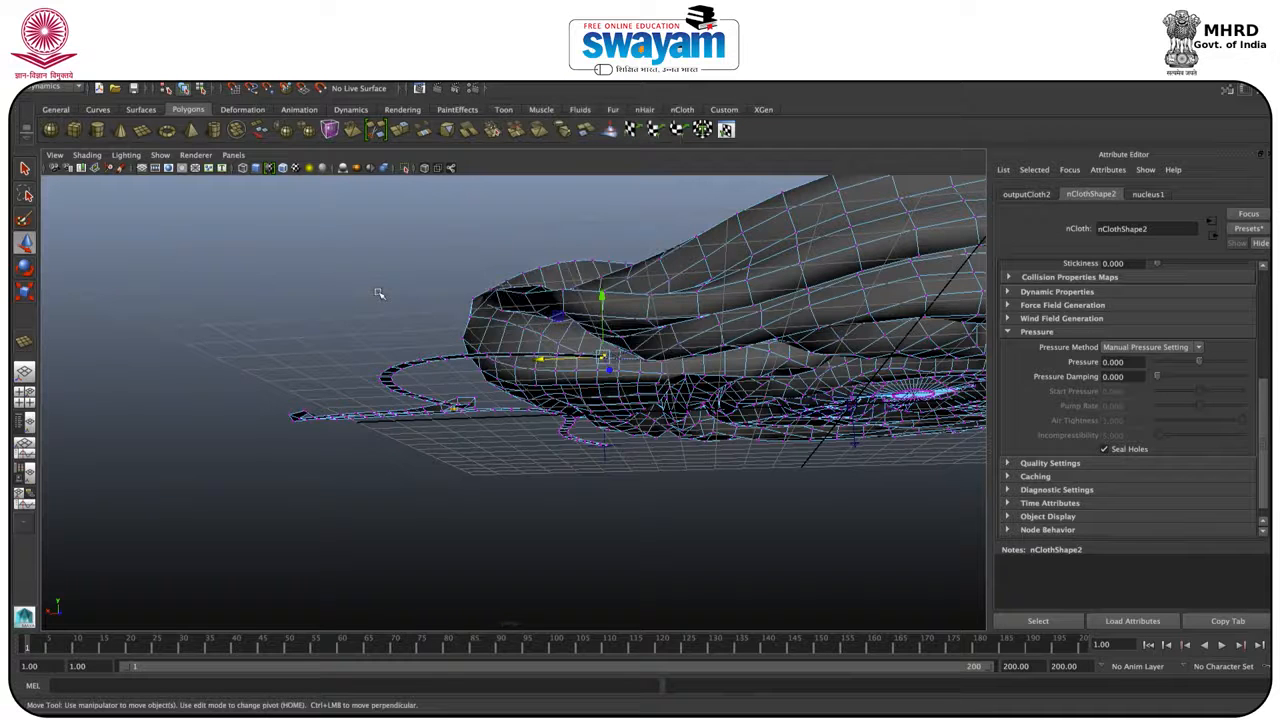
pyautogui.moveTo(498, 359); pyautogui.dragTo(546, 345, button='right')
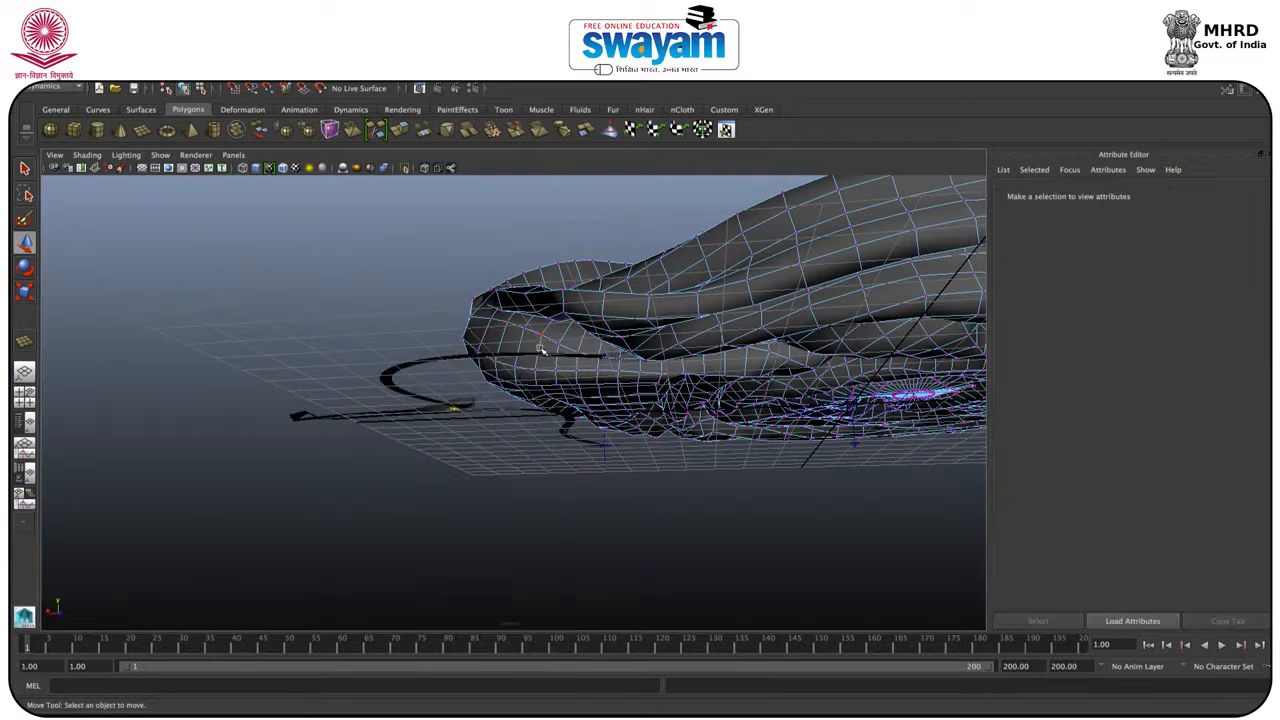
# Select the strip and examine its nCloth attributes, including the Pressure and Collisions settings.
pyautogui.click(458, 410)
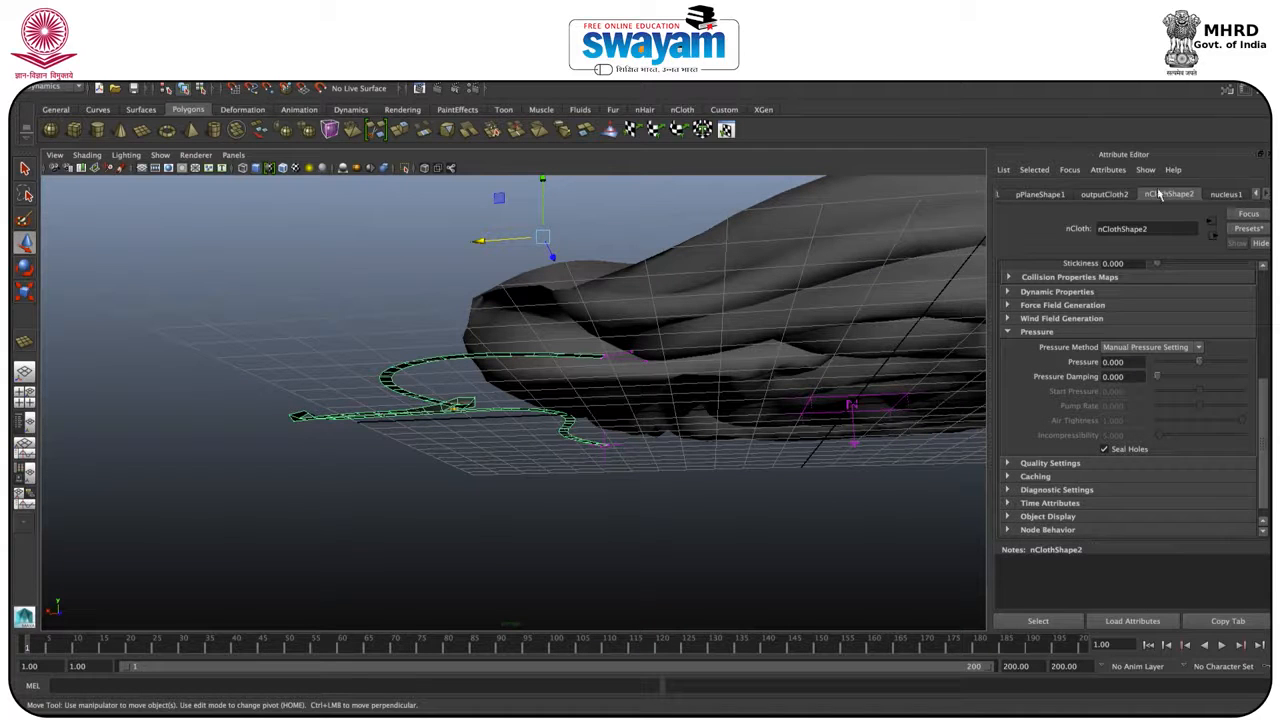
pyautogui.click(1104, 194)
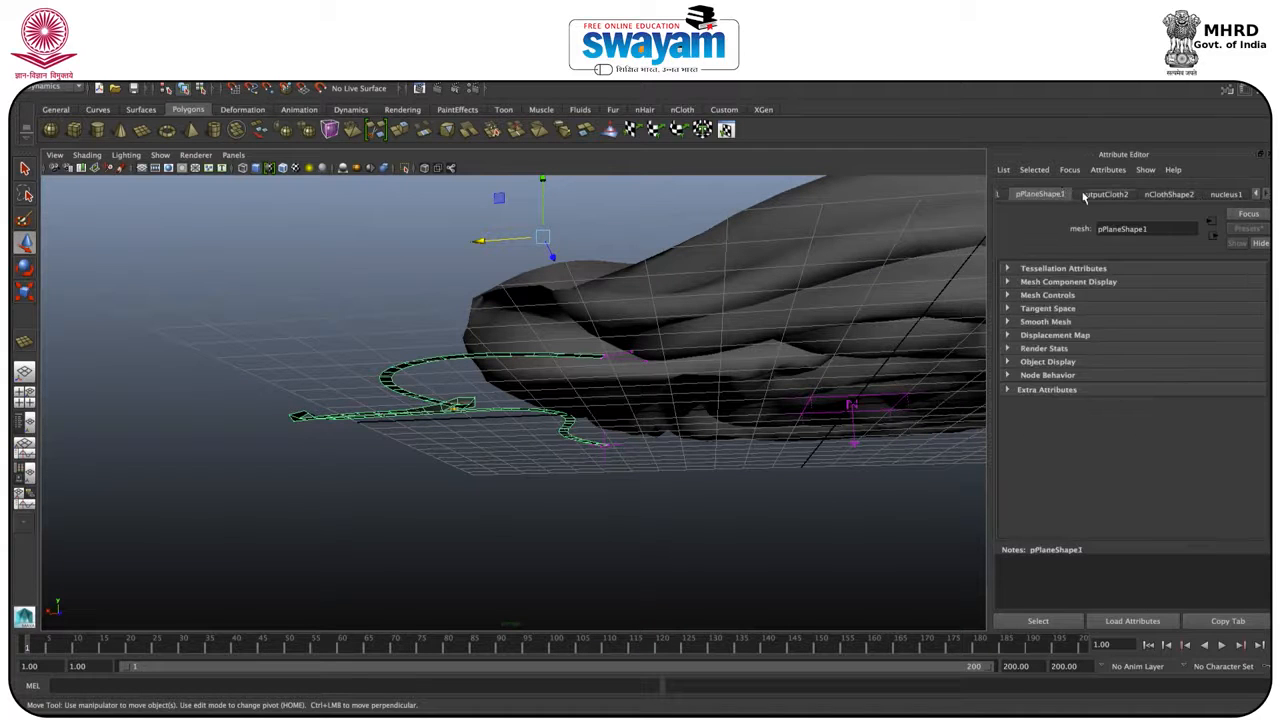
pyautogui.click(999, 195)
pyautogui.click(1208, 195)
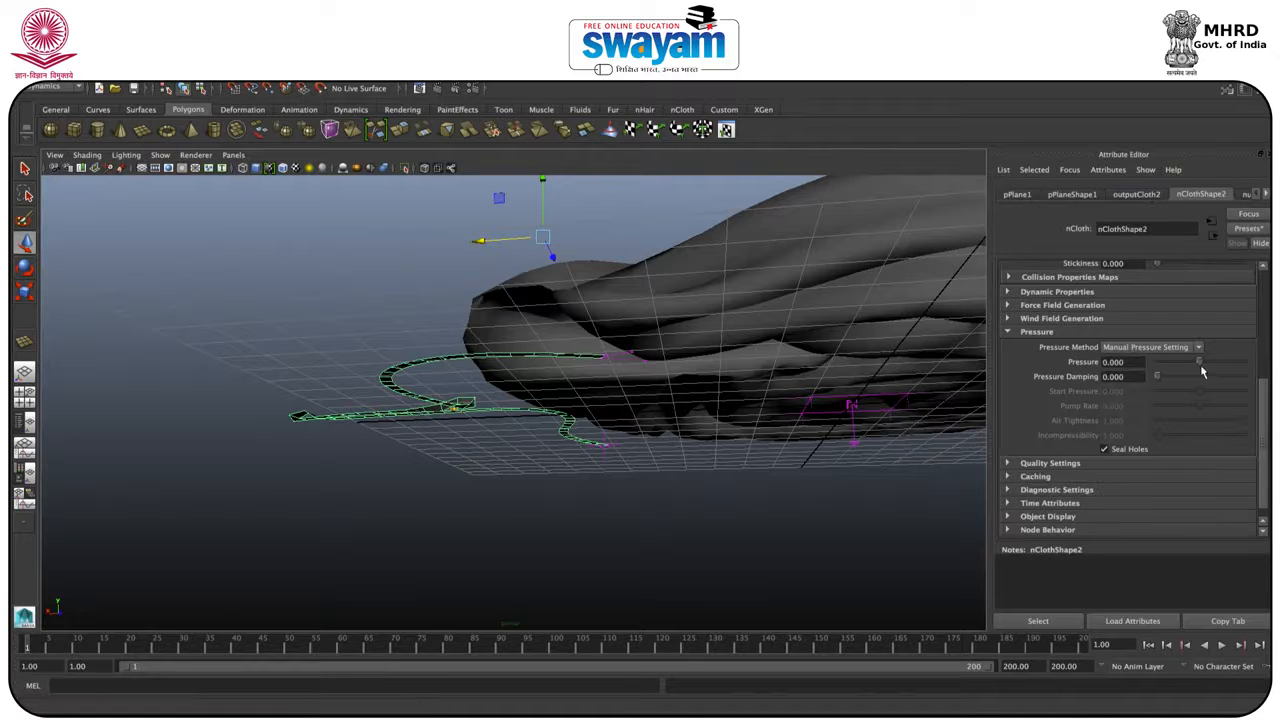
pyautogui.moveTo(1262, 414); pyautogui.dragTo(1261, 268)
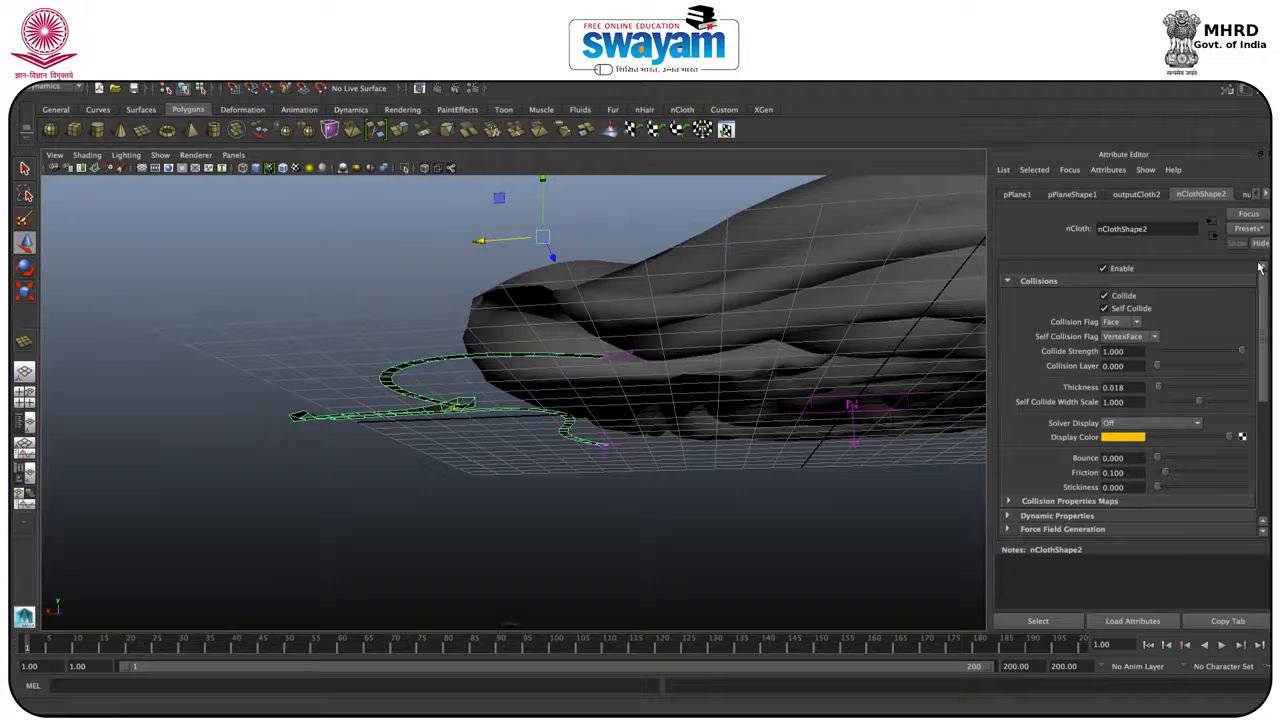
# Open the Outliner and inspect the nucleus, sphere nCloth, air field and both dynamic constraint nodes.
pyautogui.click(243, 80)
pyautogui.moveTo(202, 79)
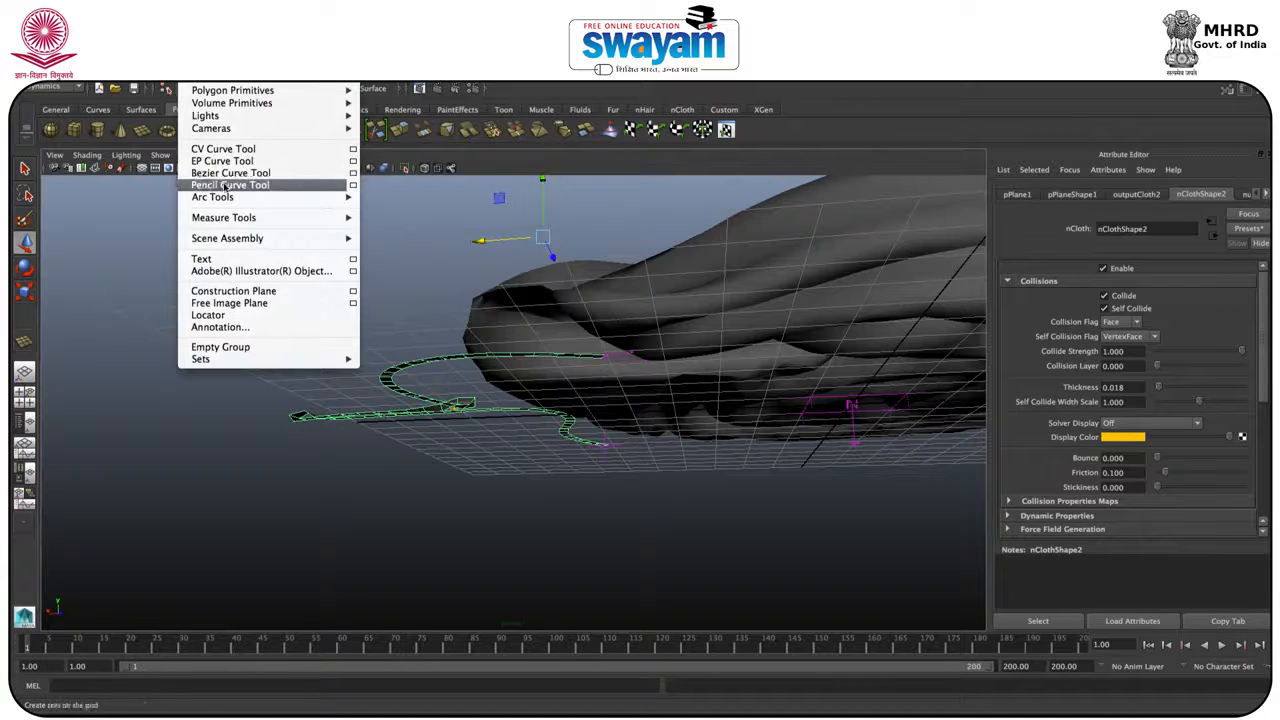
pyautogui.moveTo(285, 80)
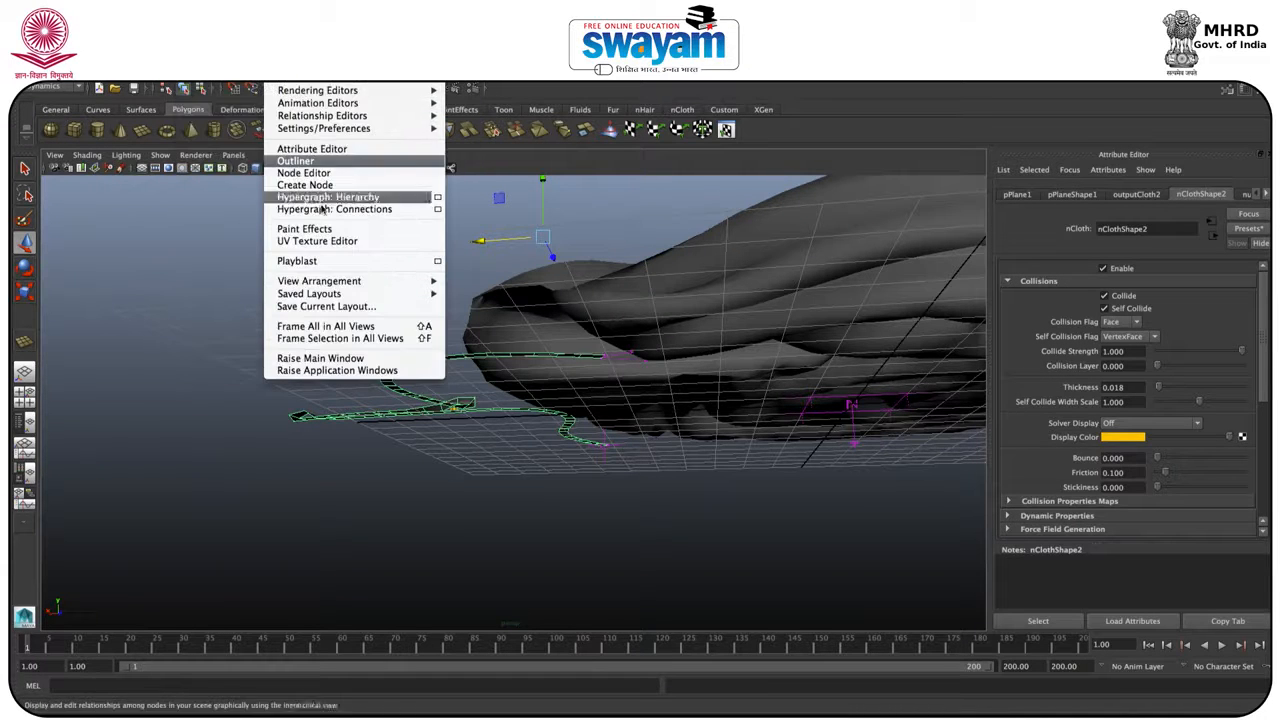
pyautogui.click(296, 161)
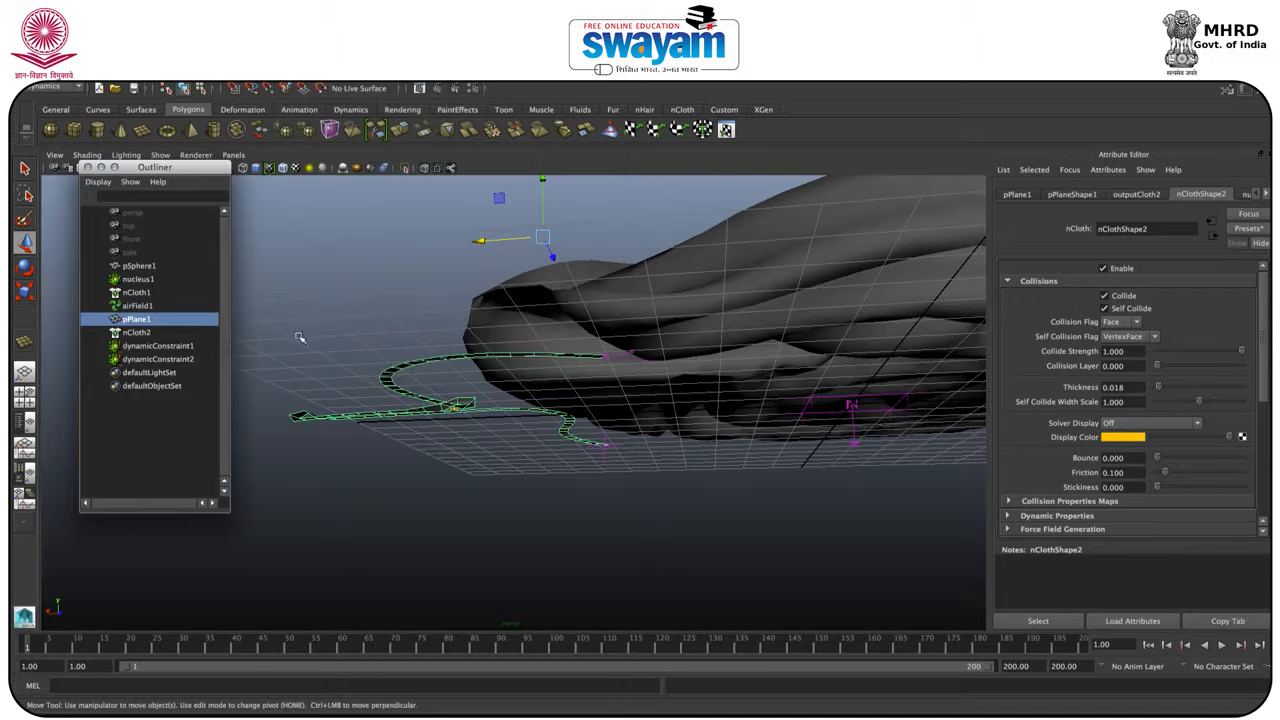
pyautogui.click(150, 280)
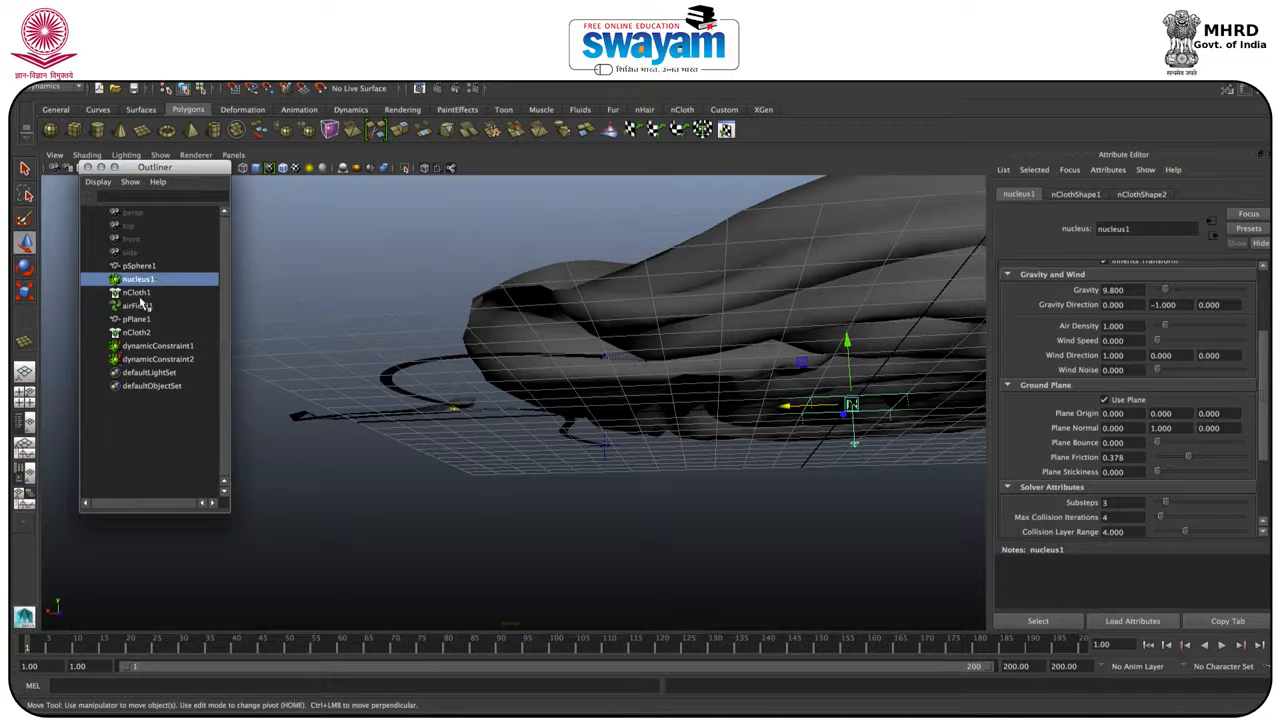
pyautogui.click(138, 292)
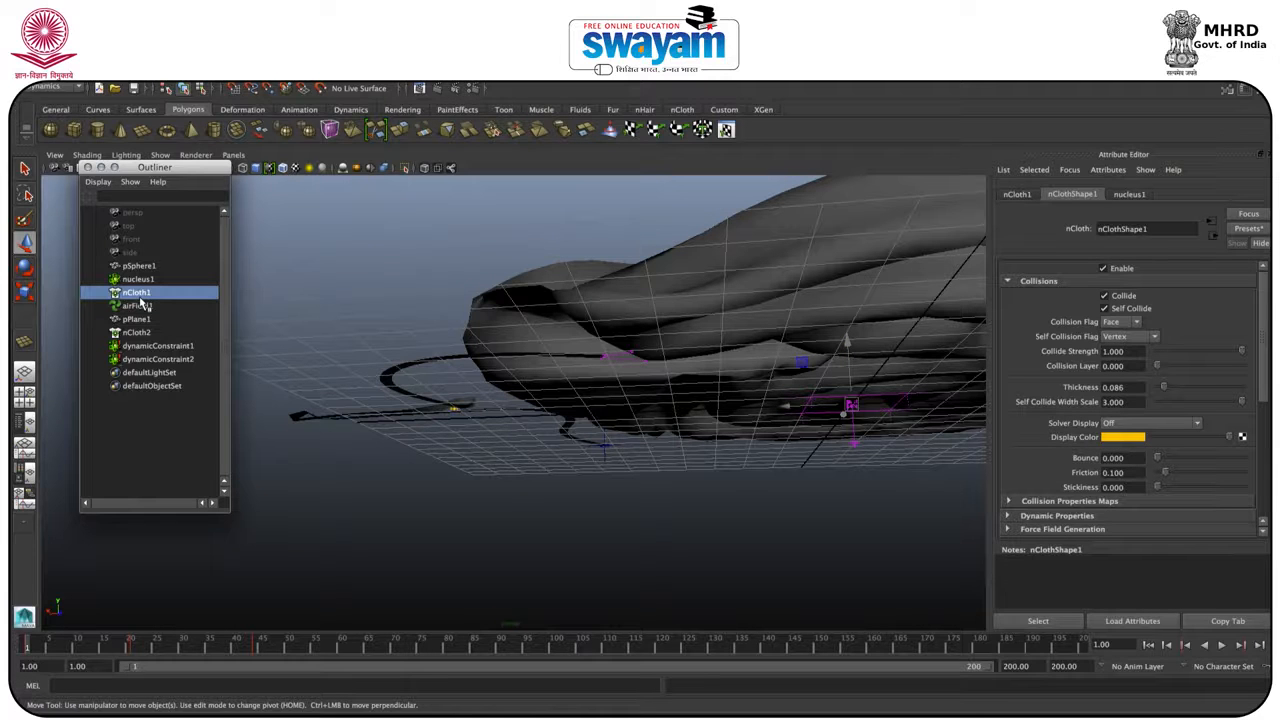
pyautogui.click(140, 306)
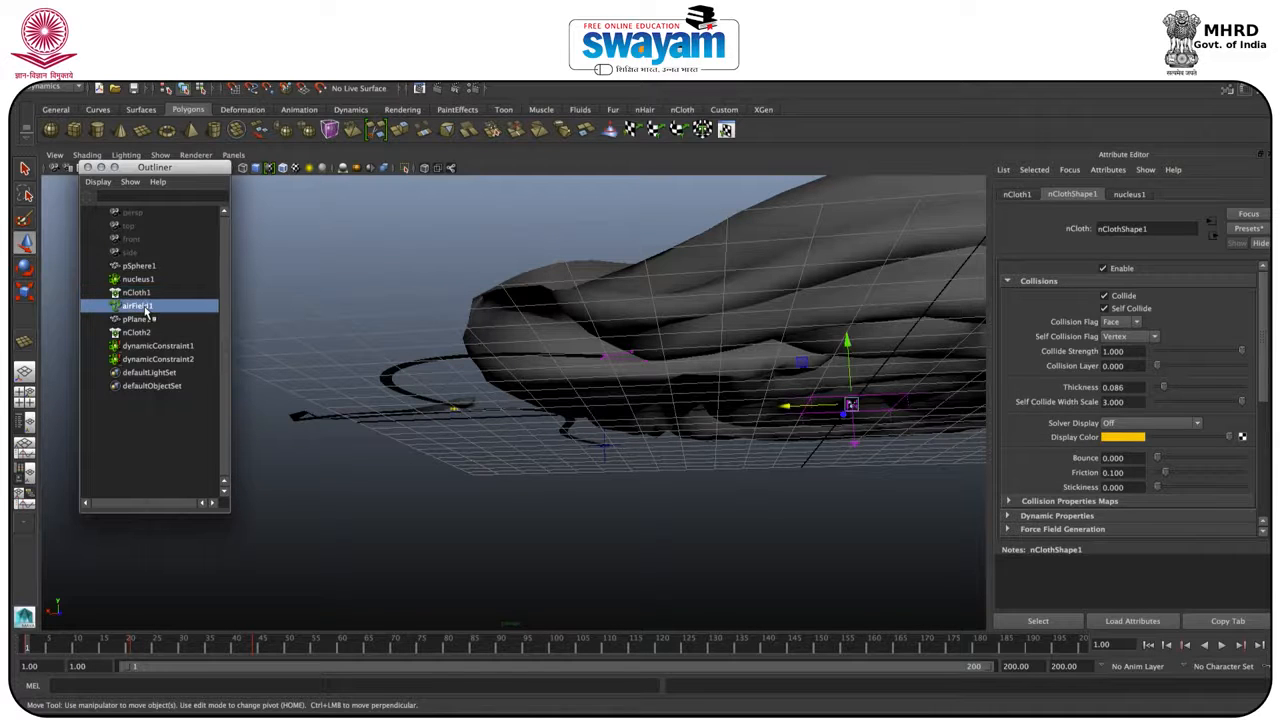
pyautogui.click(155, 346)
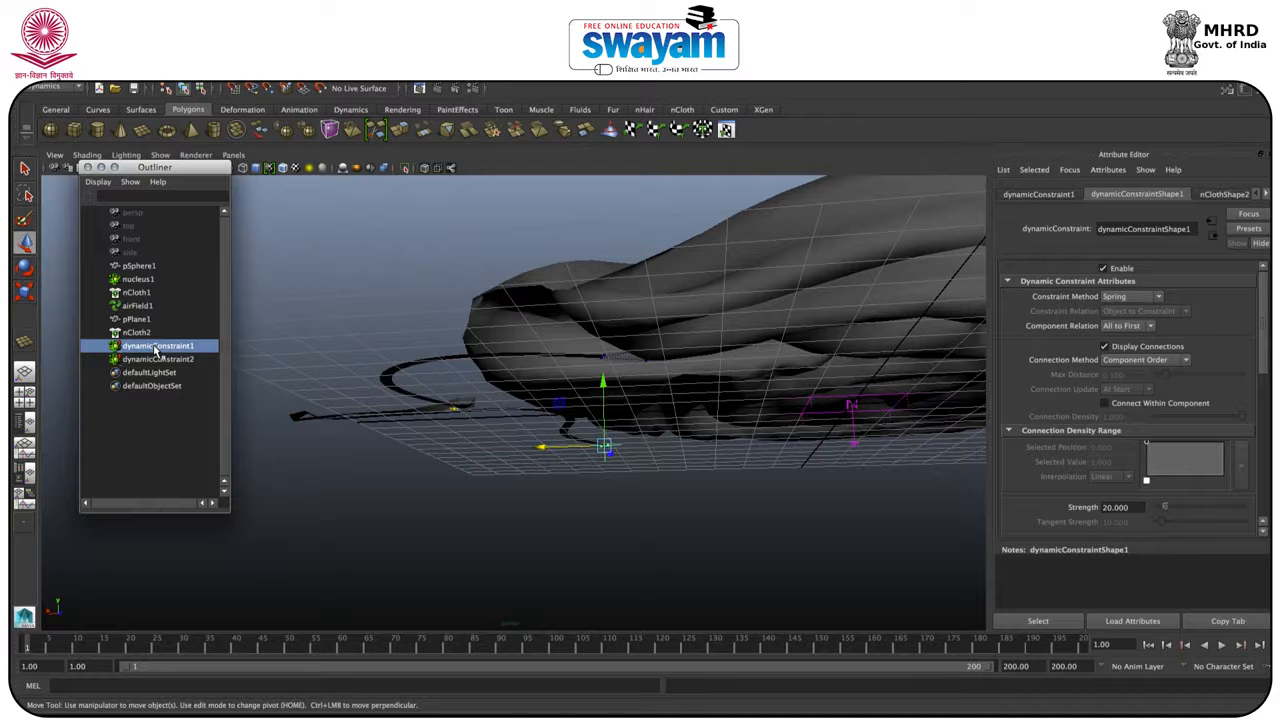
pyautogui.click(155, 361)
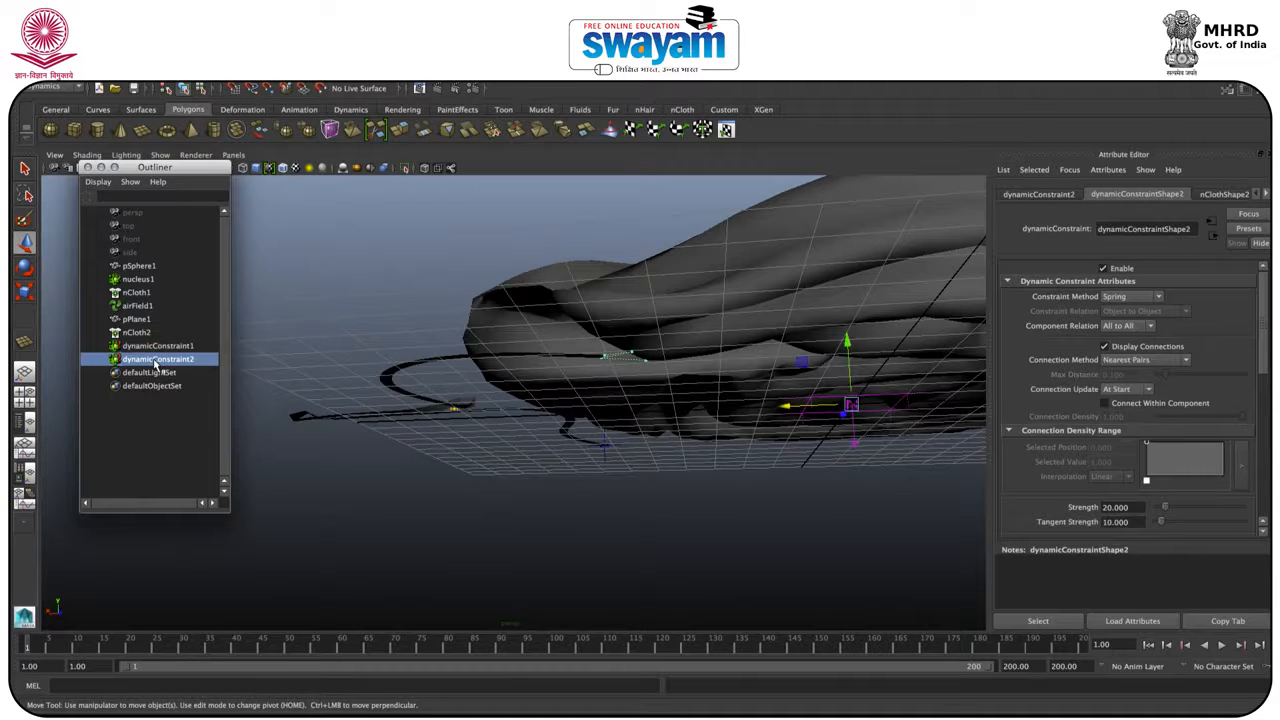
# Compare where dynamicConstraint1 and dynamicConstraint2 attach to the strip and the sphere cloth.
pyautogui.keyDown('alt'); pyautogui.moveTo(820, 455); pyautogui.dragTo(806, 374); pyautogui.keyUp('alt')
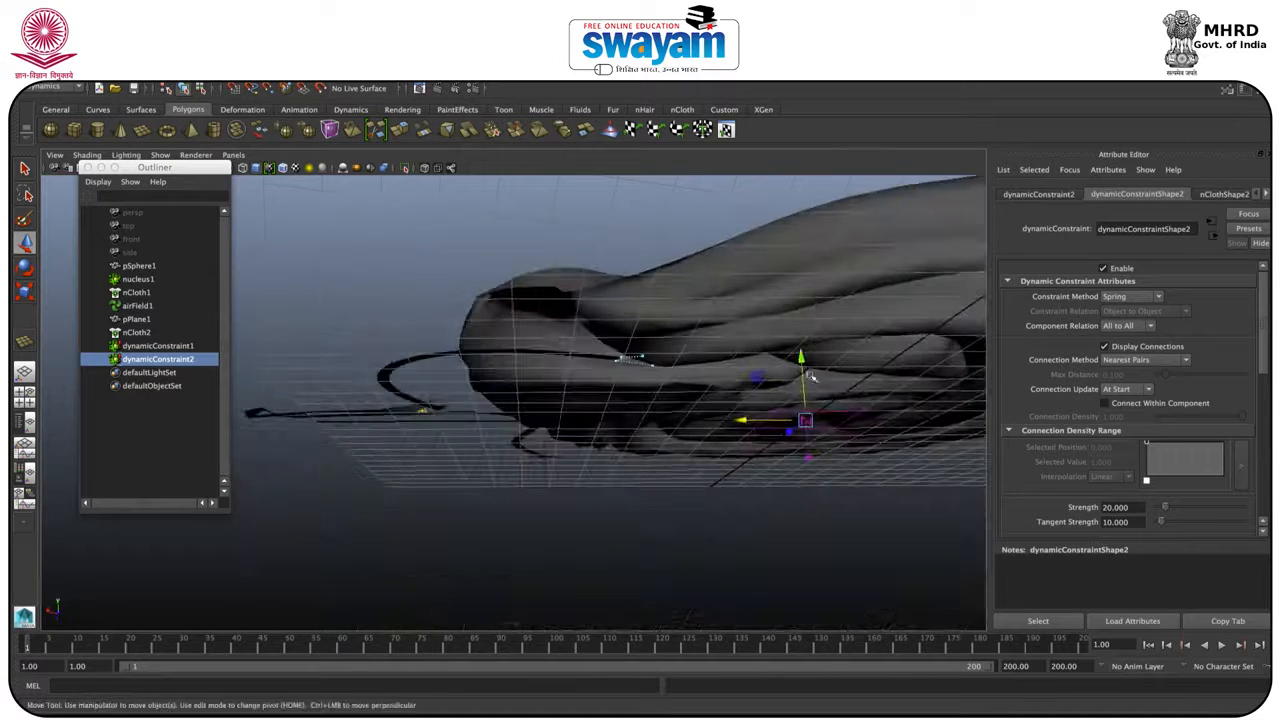
pyautogui.click(131, 349)
pyautogui.keyDown('alt'); pyautogui.moveTo(478, 438); pyautogui.dragTo(726, 521); pyautogui.keyUp('alt')
pyautogui.keyDown('alt'); pyautogui.moveTo(358, 329); pyautogui.dragTo(358, 298); pyautogui.keyUp('alt')
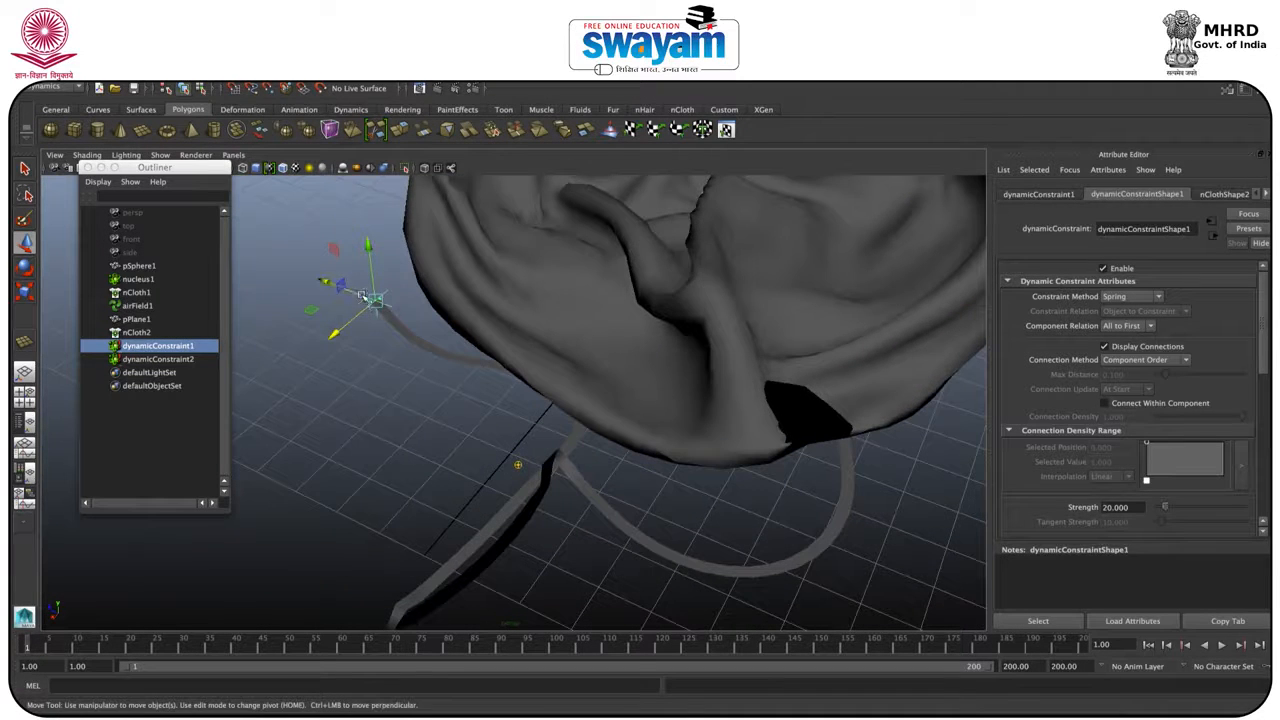
pyautogui.click(148, 359)
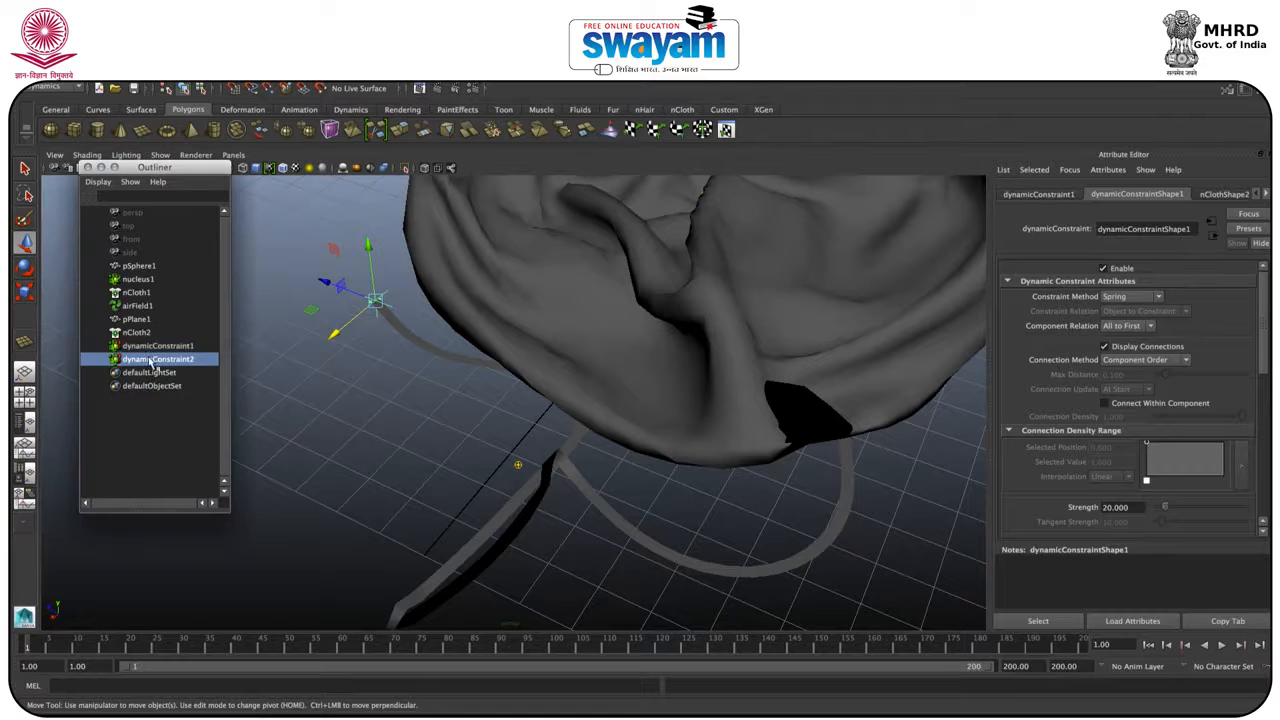
pyautogui.keyDown('alt'); pyautogui.moveTo(480, 394); pyautogui.dragTo(368, 328); pyautogui.keyUp('alt')
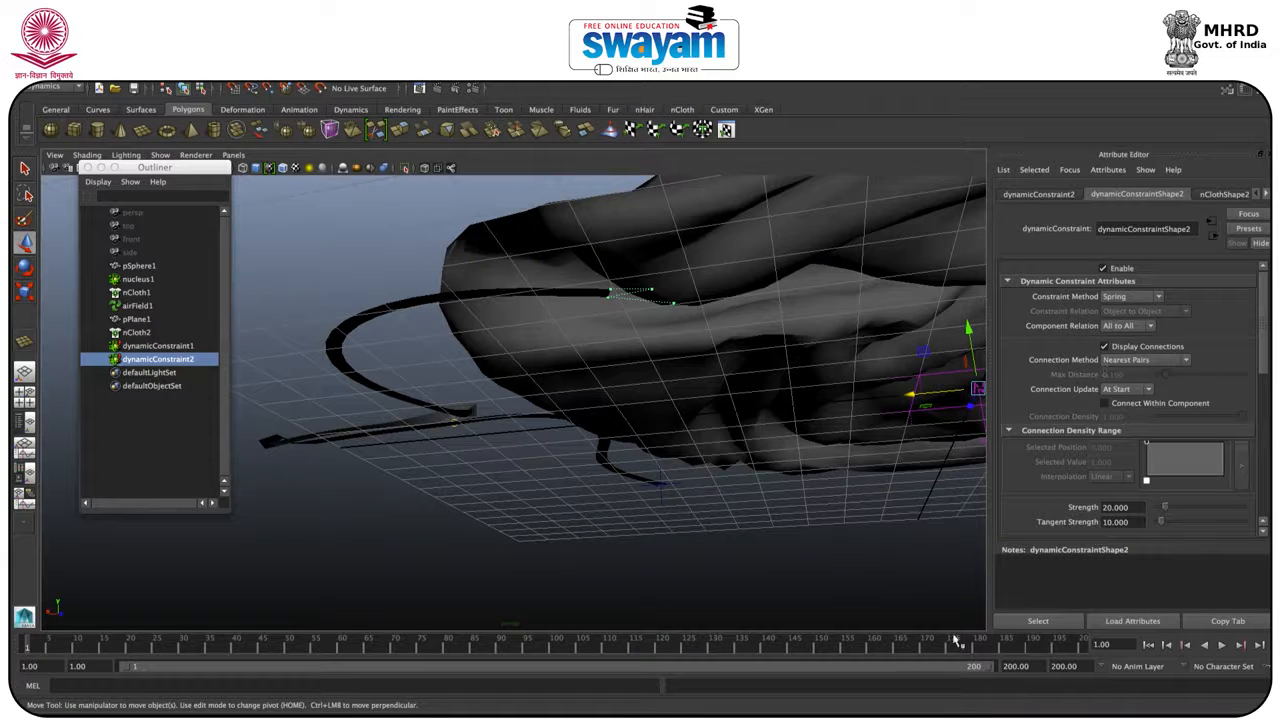
pyautogui.keyDown('alt'); pyautogui.moveTo(957, 470); pyautogui.dragTo(910, 552); pyautogui.keyUp('alt')
pyautogui.keyDown('alt'); pyautogui.moveTo(731, 438); pyautogui.dragTo(500, 443, button='middle'); pyautogui.keyUp('alt')
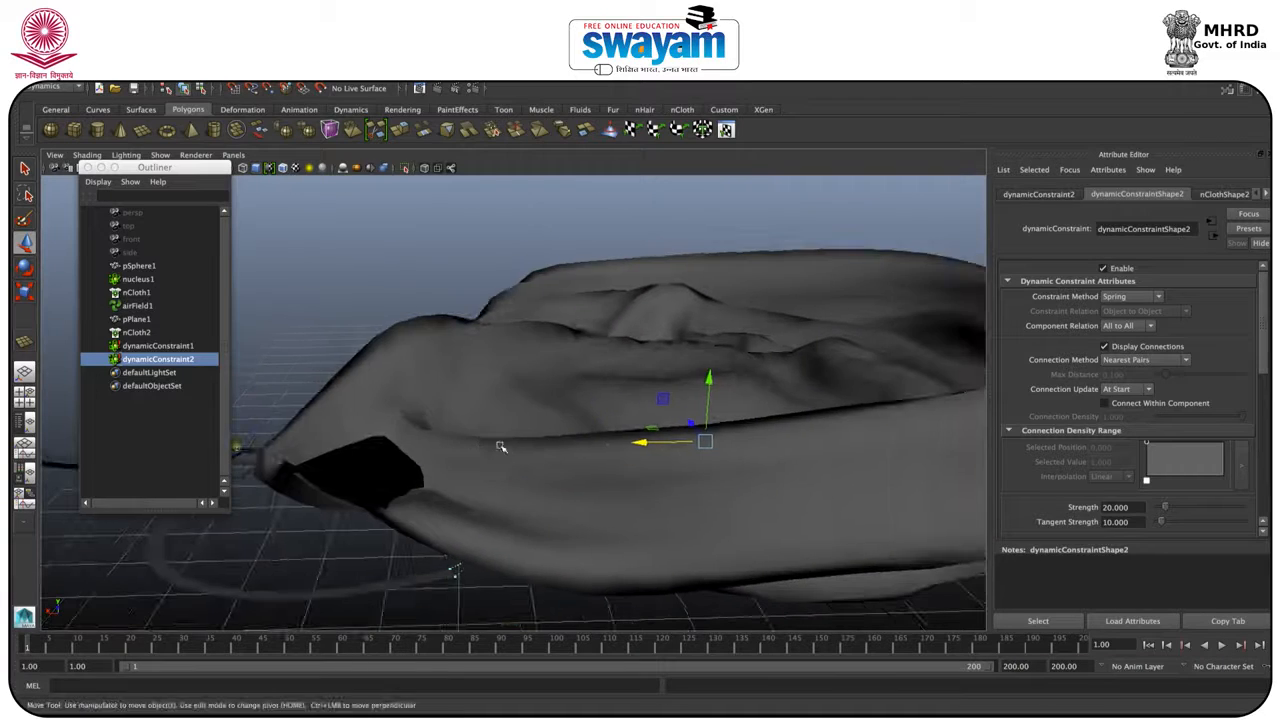
# Switch to wireframe display, move the Outliner aside and play the simulation to frame 64.
pyautogui.press('4')
pyautogui.scroll(3, 543, 443)
pyautogui.scroll(-5, 543, 443)
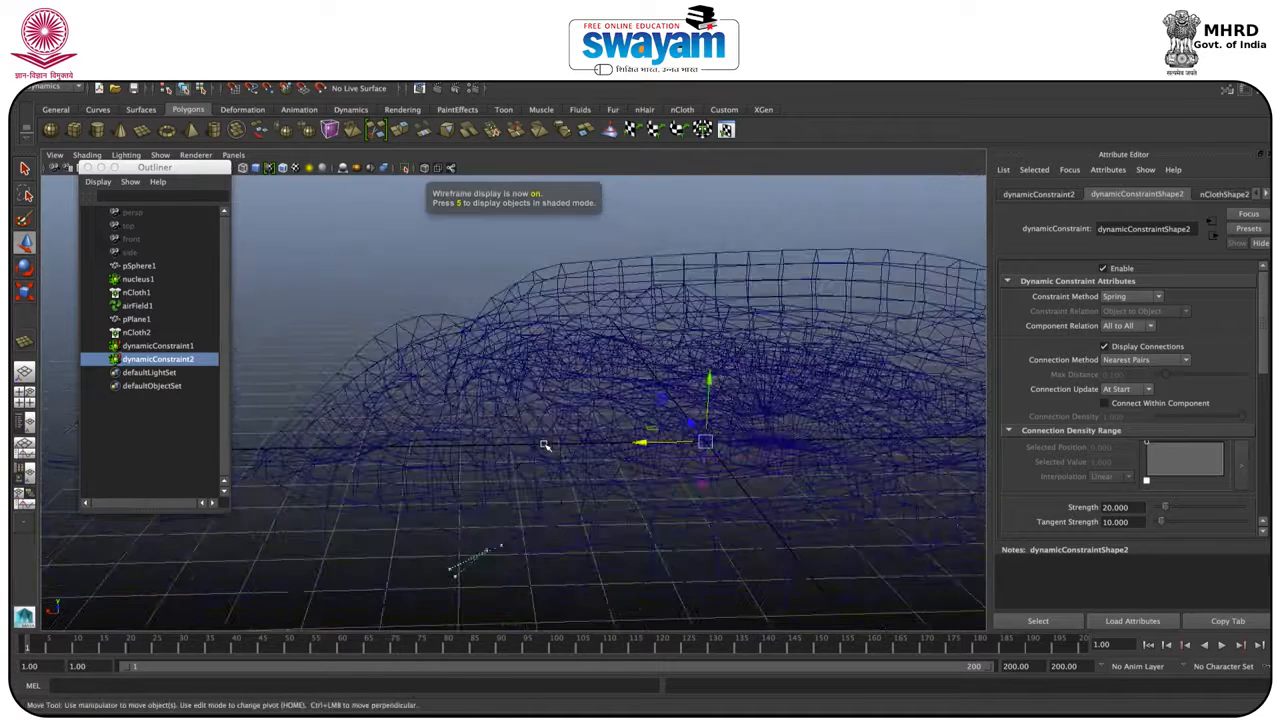
pyautogui.moveTo(162, 176); pyautogui.dragTo(159, 210)
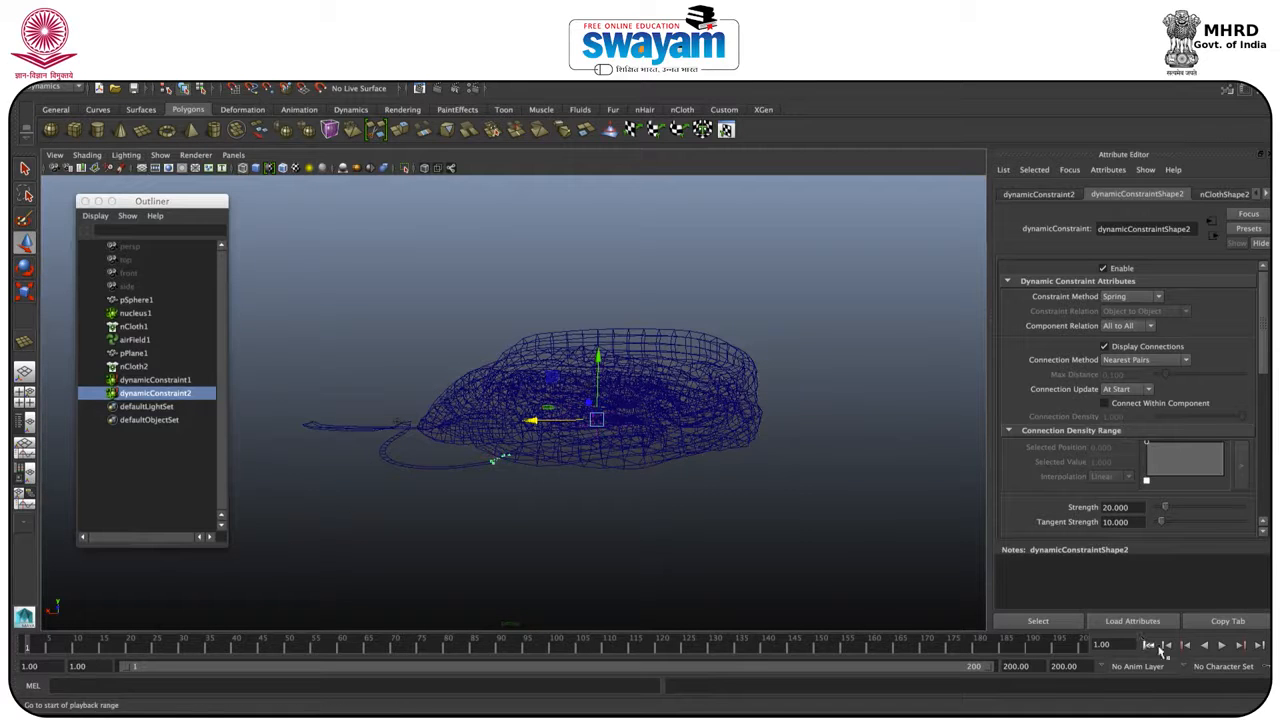
pyautogui.click(1221, 646)
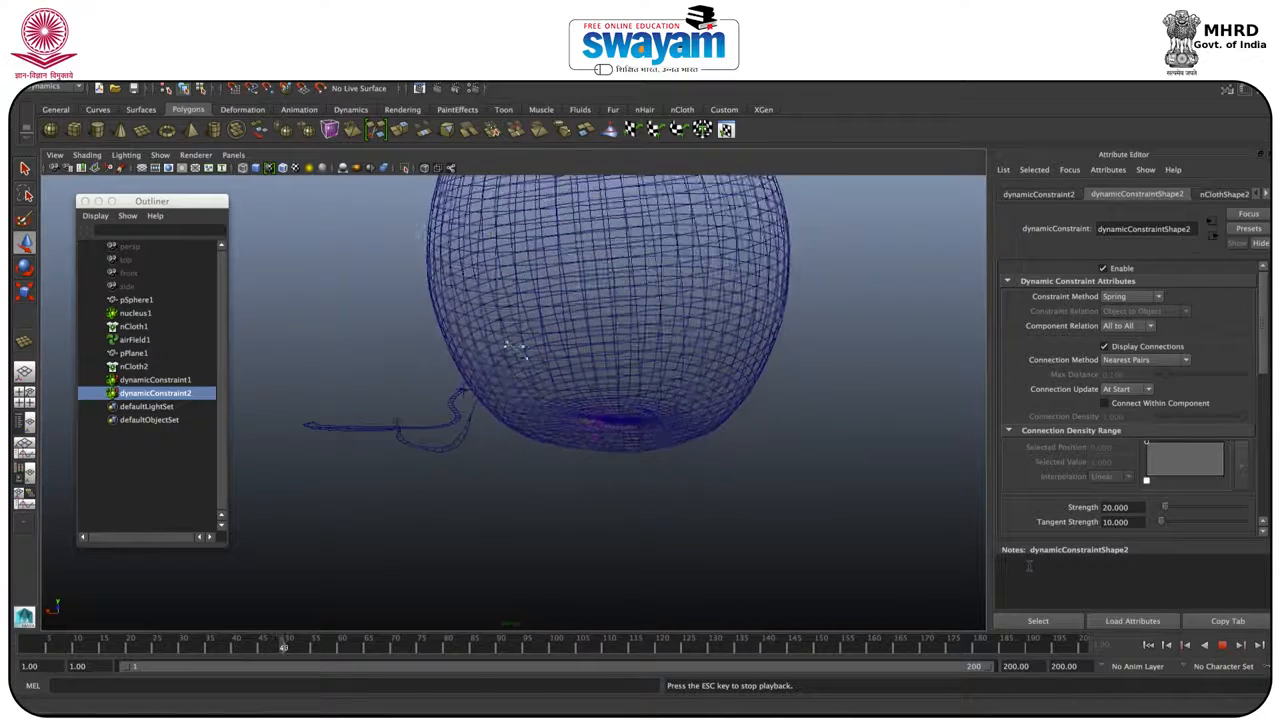
pyautogui.click(1221, 647)
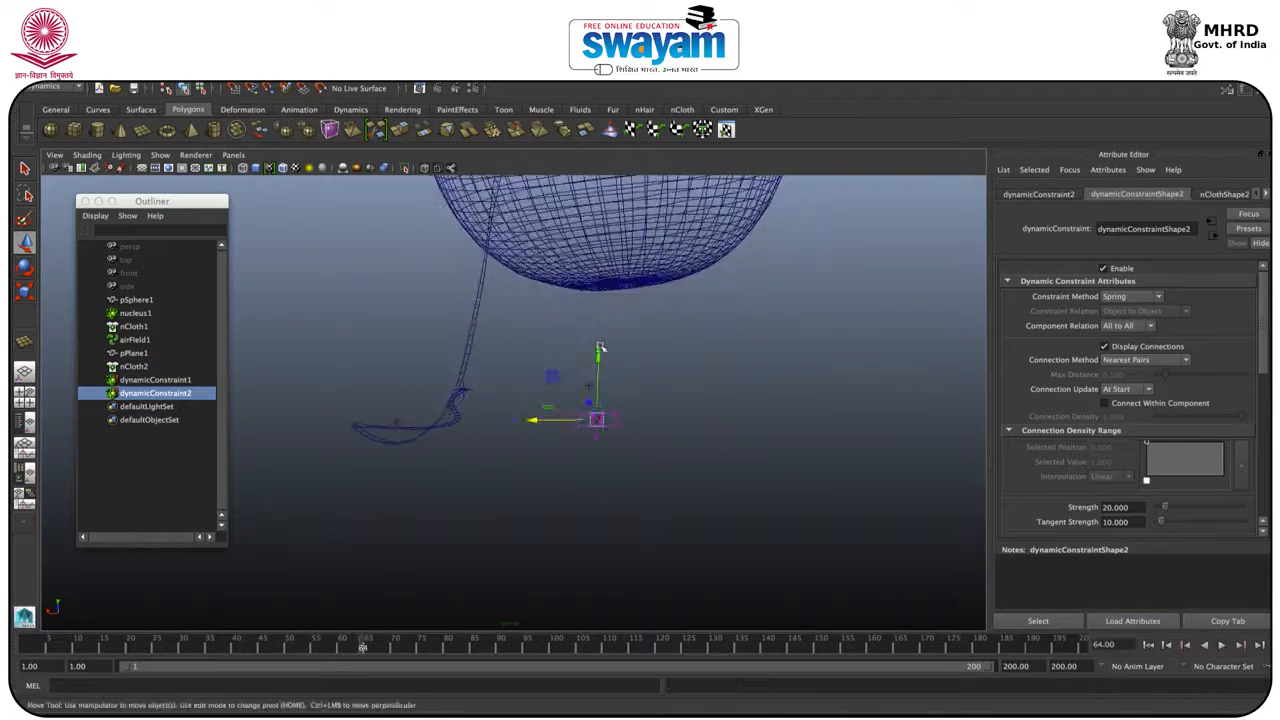
# Return to shaded display and set the constraint method of dynamicConstraint2 to Weld.
pyautogui.keyDown('alt'); pyautogui.moveTo(604, 346); pyautogui.dragTo(545, 373); pyautogui.keyUp('alt')
pyautogui.press('5')
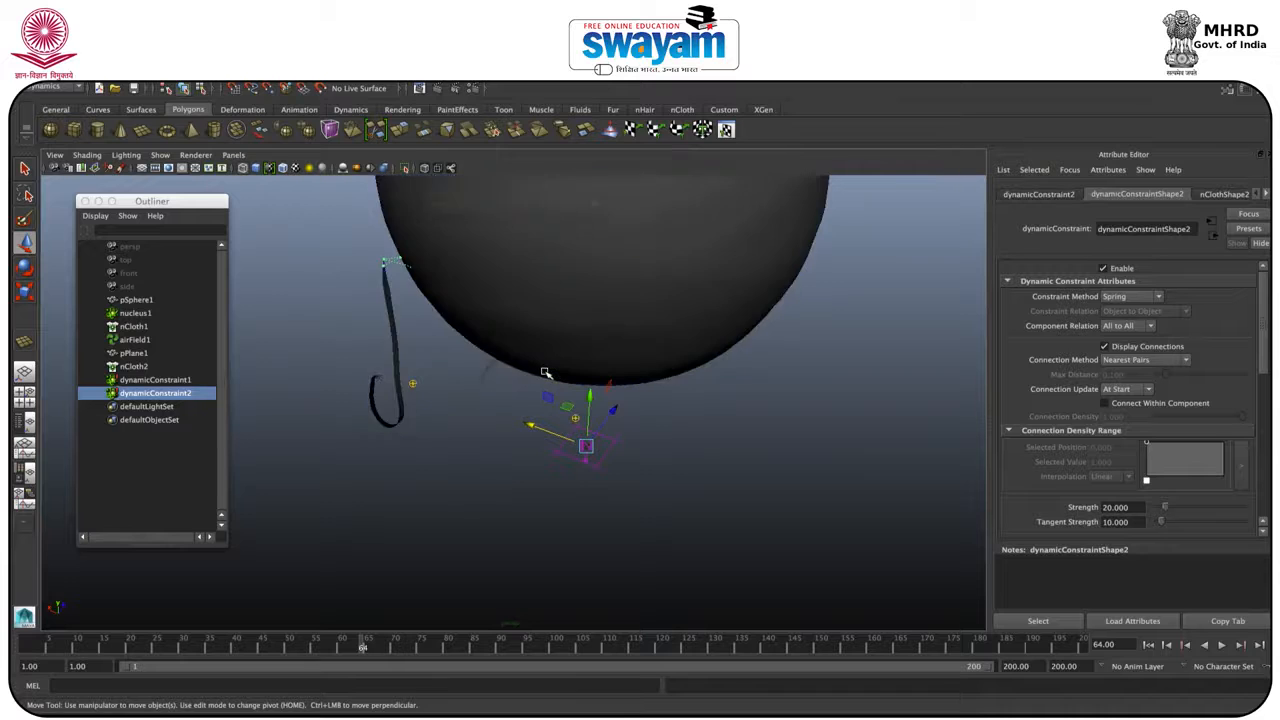
pyautogui.moveTo(357, 277)
pyautogui.keyDown('alt'); pyautogui.mouseDown()
pyautogui.moveTo(500, 265)
pyautogui.moveTo(543, 309)
pyautogui.moveTo(534, 293)
pyautogui.mouseUp(); pyautogui.keyUp('alt')
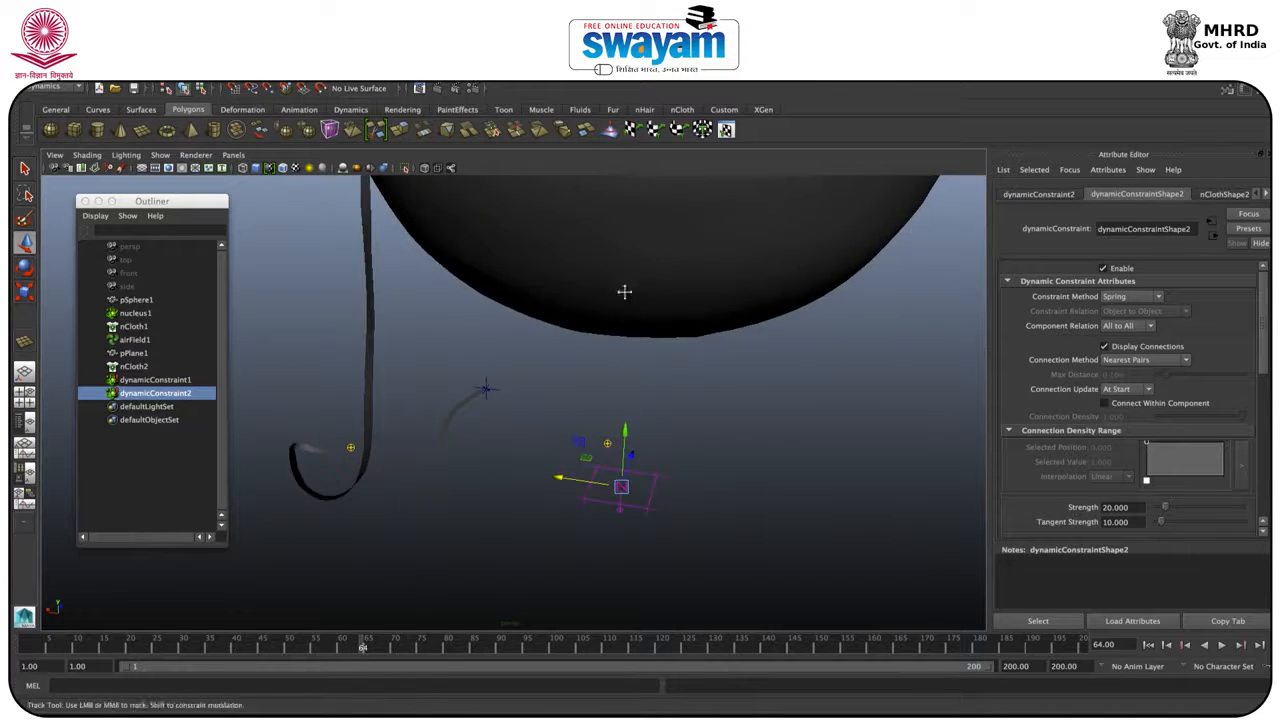
pyautogui.keyDown('alt'); pyautogui.moveTo(623, 209); pyautogui.dragTo(634, 294); pyautogui.keyUp('alt')
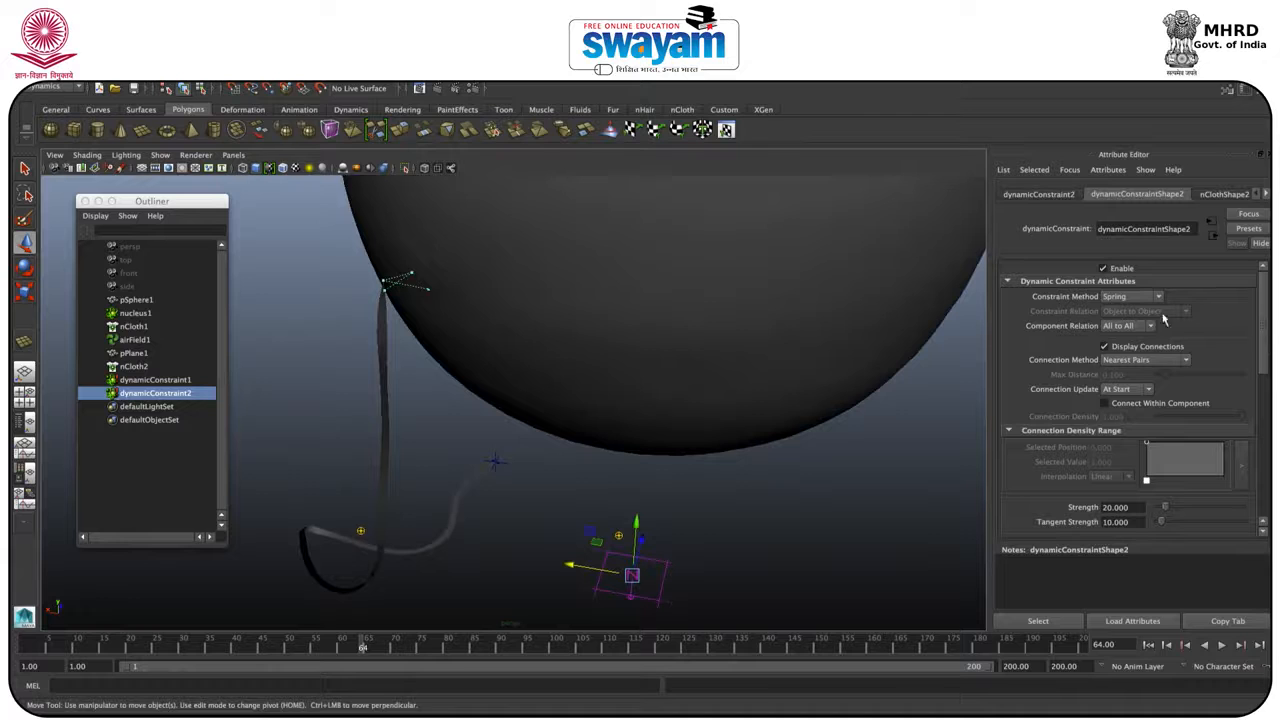
pyautogui.click(1115, 297)
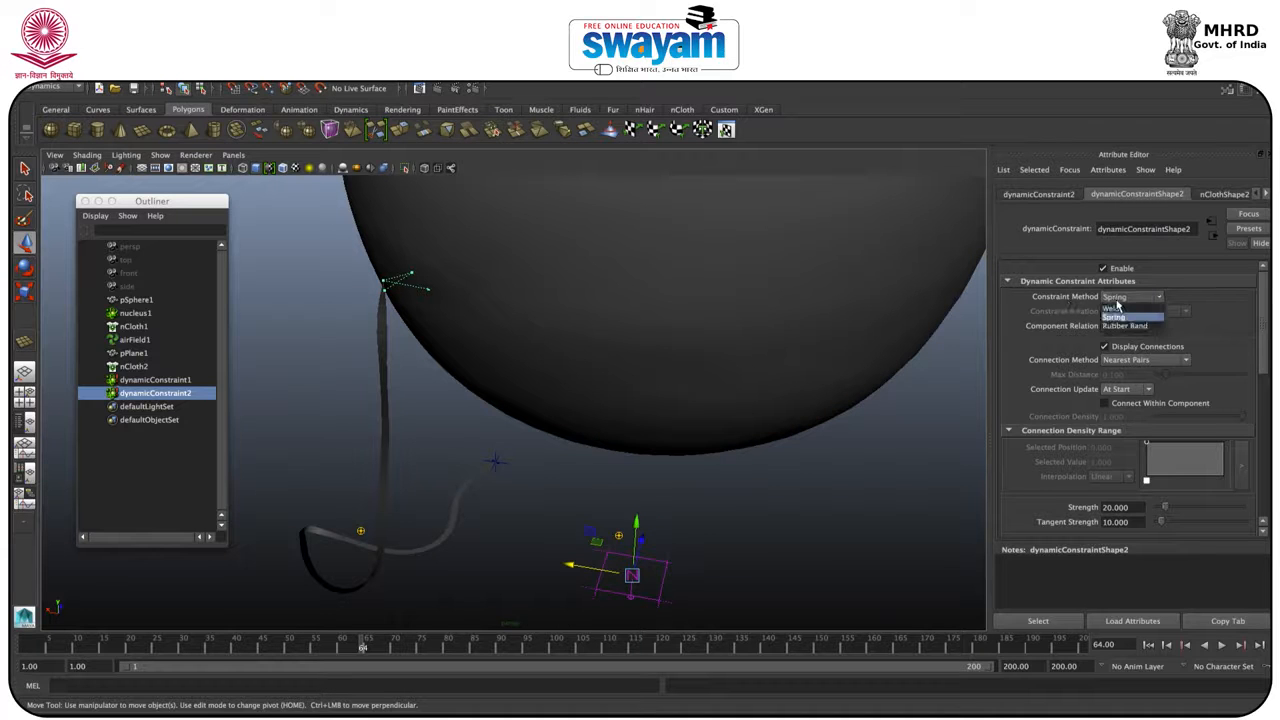
pyautogui.click(1117, 310)
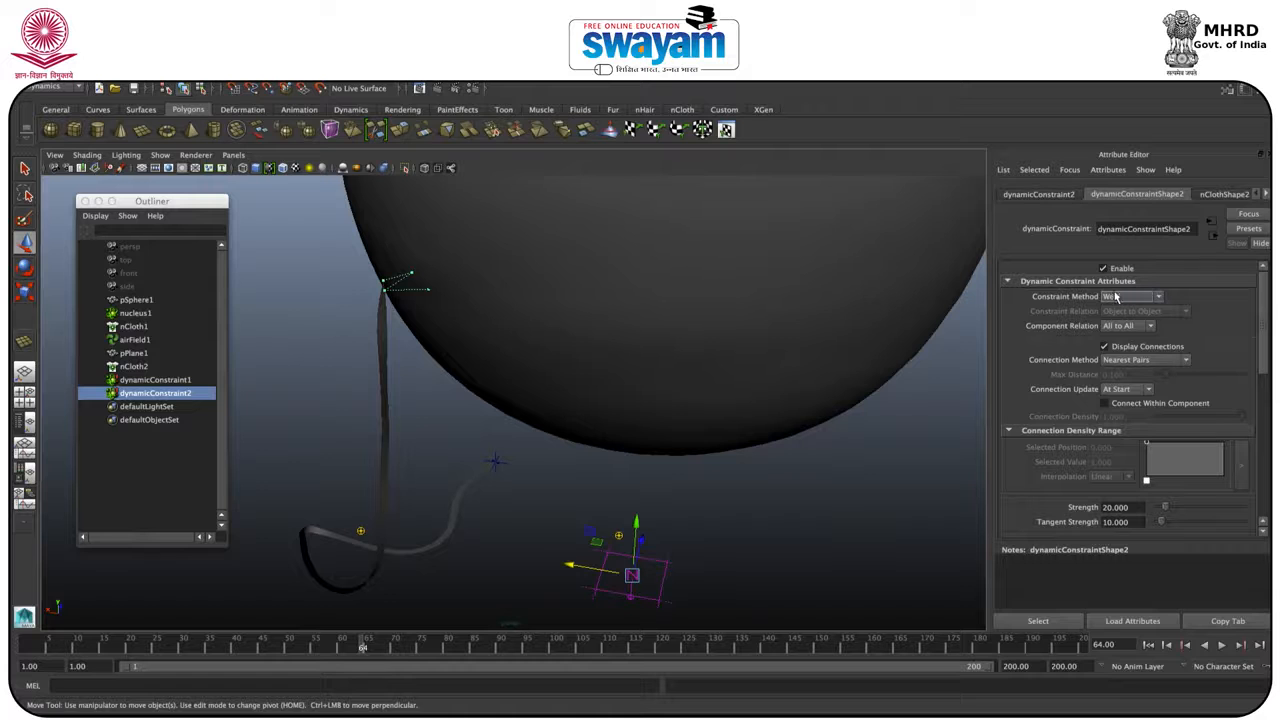
# Rewind the simulation to the first frame and show the scene in wireframe.
pyautogui.click(1148, 645)
pyautogui.keyDown('alt'); pyautogui.moveTo(666, 553); pyautogui.dragTo(558, 478); pyautogui.keyUp('alt')
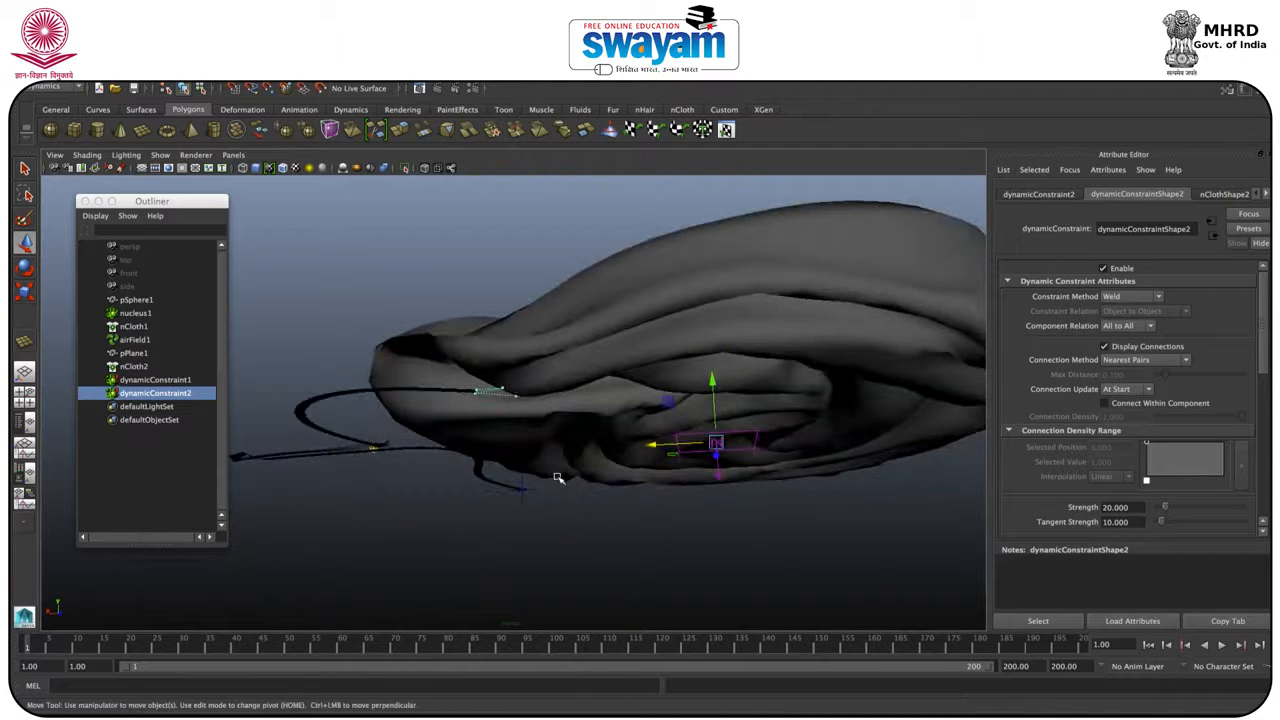
pyautogui.press('4')
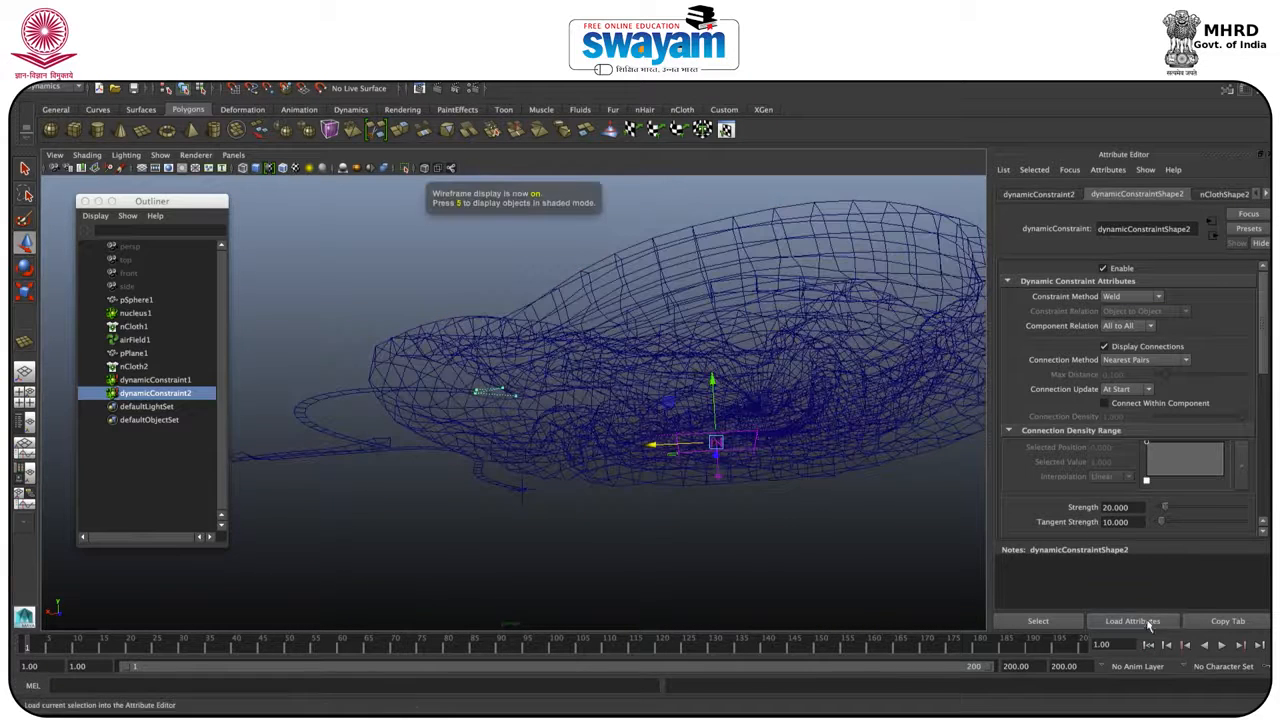
# Play the wireframe simulation to frame 62, return to shaded display and clear the selection to inspect the strip's attachment to the sphere.
pyautogui.click(1221, 645)
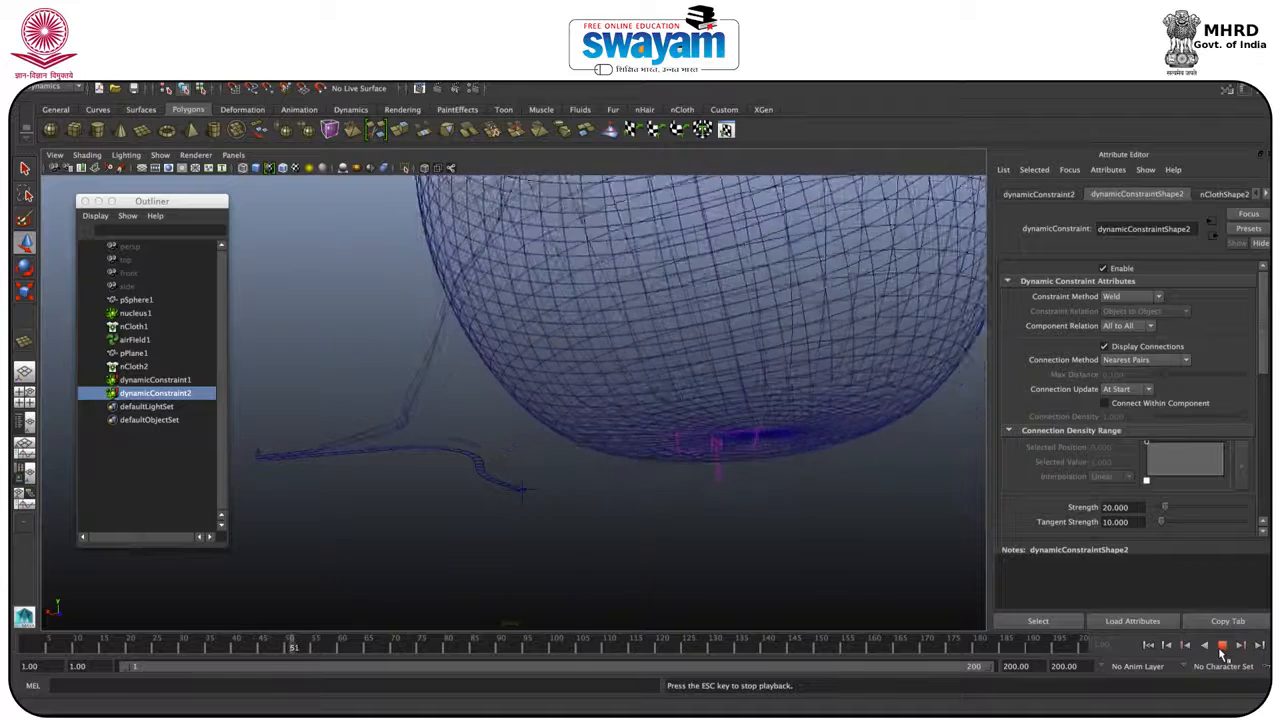
pyautogui.click(1222, 646)
pyautogui.moveTo(523, 314)
pyautogui.keyDown('alt'); pyautogui.mouseDown()
pyautogui.moveTo(580, 360)
pyautogui.moveTo(522, 355)
pyautogui.moveTo(496, 275)
pyautogui.mouseUp(); pyautogui.keyUp('alt')
pyautogui.press('5')
pyautogui.moveTo(496, 275); pyautogui.dragTo(533, 262, button='right')
pyautogui.click(460, 386)
pyautogui.keyDown('alt'); pyautogui.moveTo(460, 388); pyautogui.dragTo(589, 257); pyautogui.keyUp('alt')
pyautogui.keyDown('alt'); pyautogui.moveTo(589, 257); pyautogui.dragTo(506, 589, button='middle'); pyautogui.keyUp('alt')
pyautogui.keyDown('alt'); pyautogui.moveTo(506, 589); pyautogui.dragTo(697, 426, button='right'); pyautogui.keyUp('alt')
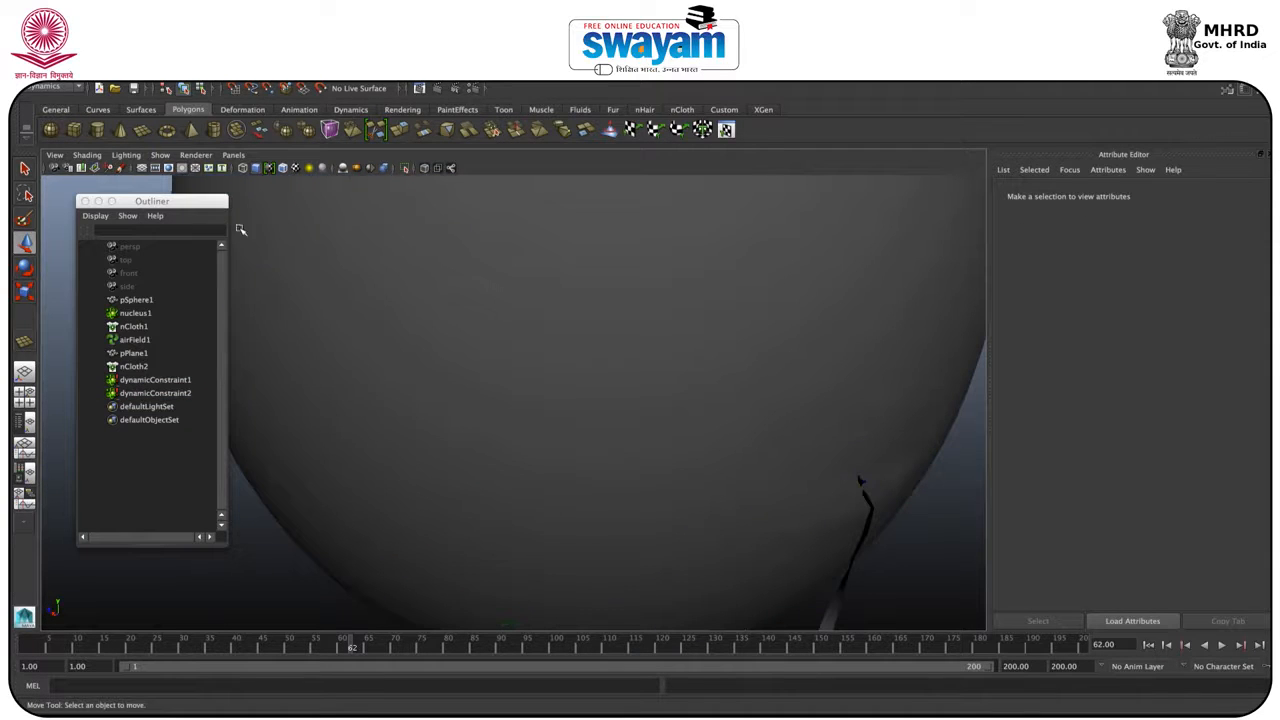
# Close the Outliner and the Attribute Editor so the enlarged viewport shows the whole balloon and its strip.
pyautogui.click(85, 201)
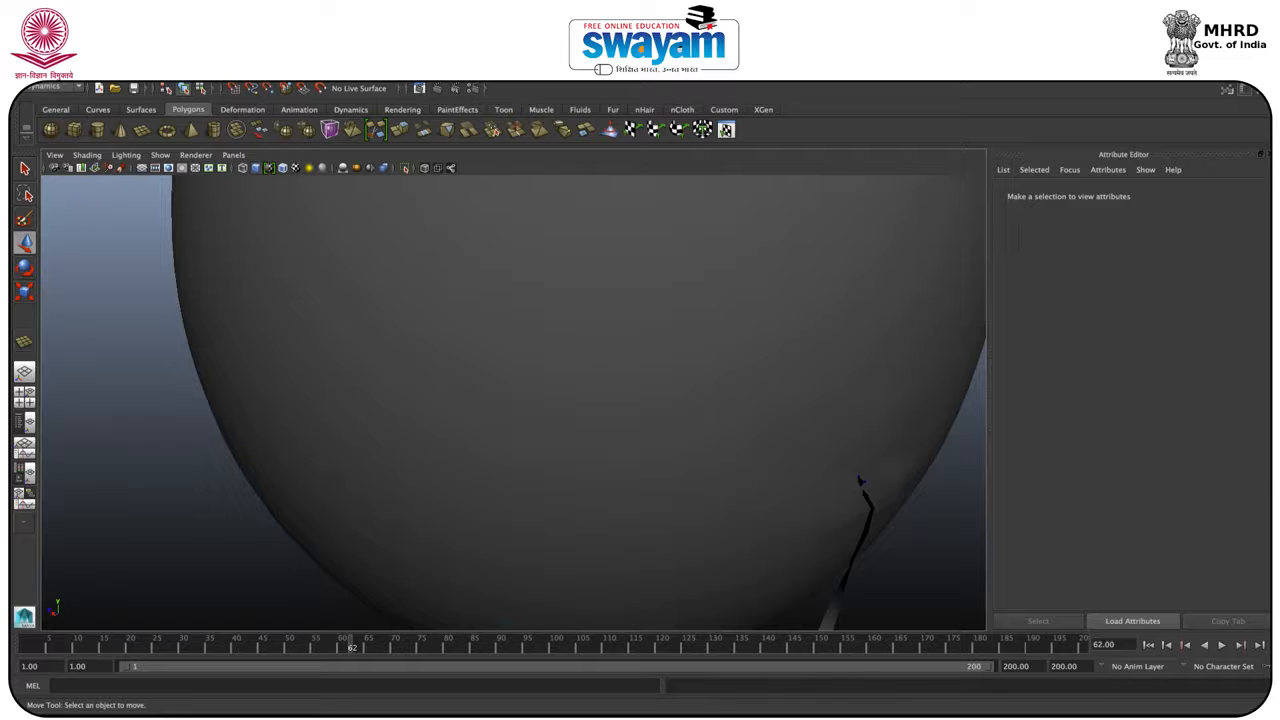
pyautogui.hotkey('ctrl', 'a')
pyautogui.click(1270, 154)
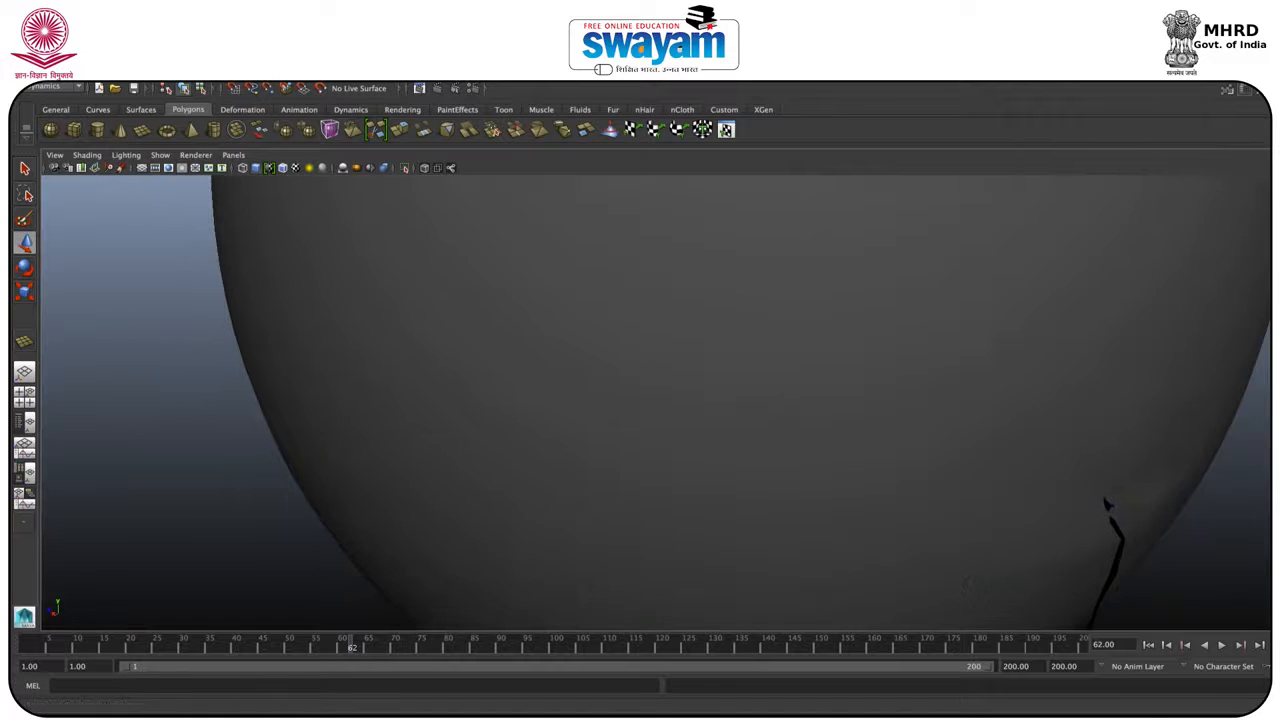
pyautogui.scroll(5, 960, 374)
pyautogui.scroll(-10, 958, 375)
pyautogui.scroll(-5, 957, 375)
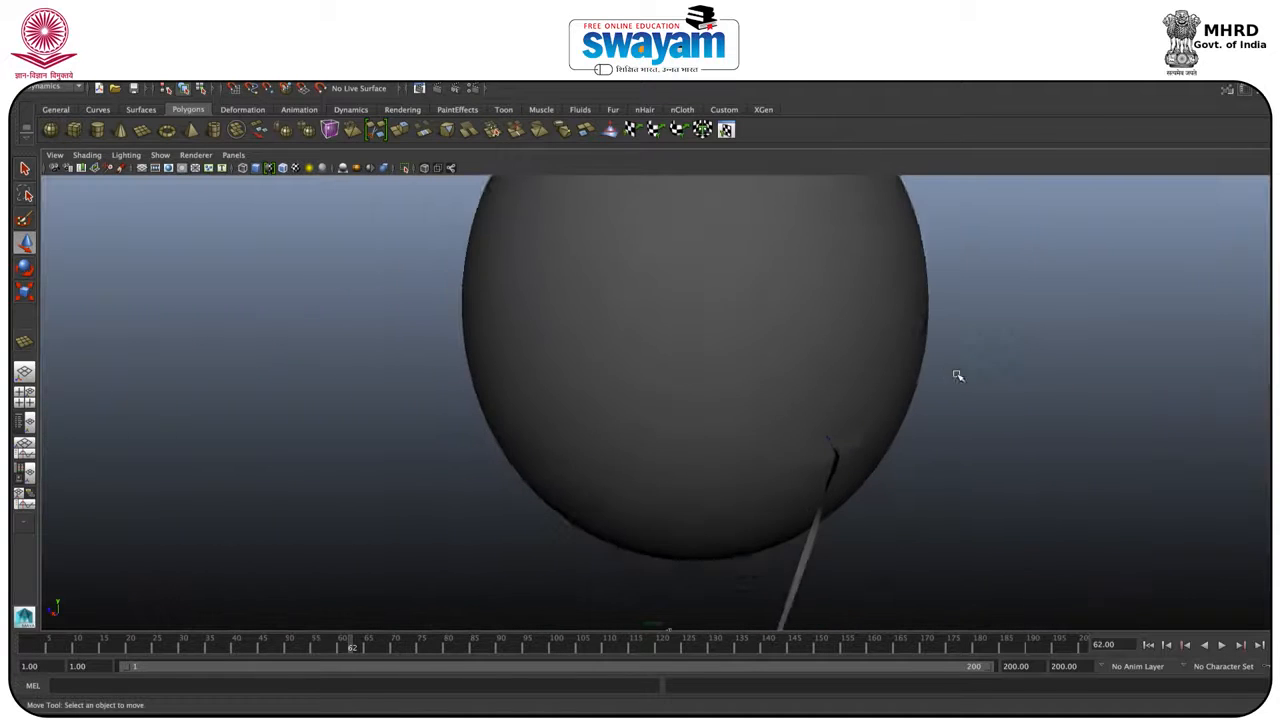
pyautogui.keyDown('alt'); pyautogui.moveTo(793, 459); pyautogui.dragTo(814, 434); pyautogui.keyUp('alt')
pyautogui.moveTo(820, 436)
pyautogui.keyDown('alt'); pyautogui.mouseDown(button='middle')
pyautogui.moveTo(834, 395)
pyautogui.moveTo(834, 446)
pyautogui.mouseUp(button='middle'); pyautogui.keyUp('alt')
pyautogui.scroll(-3, 834, 405)
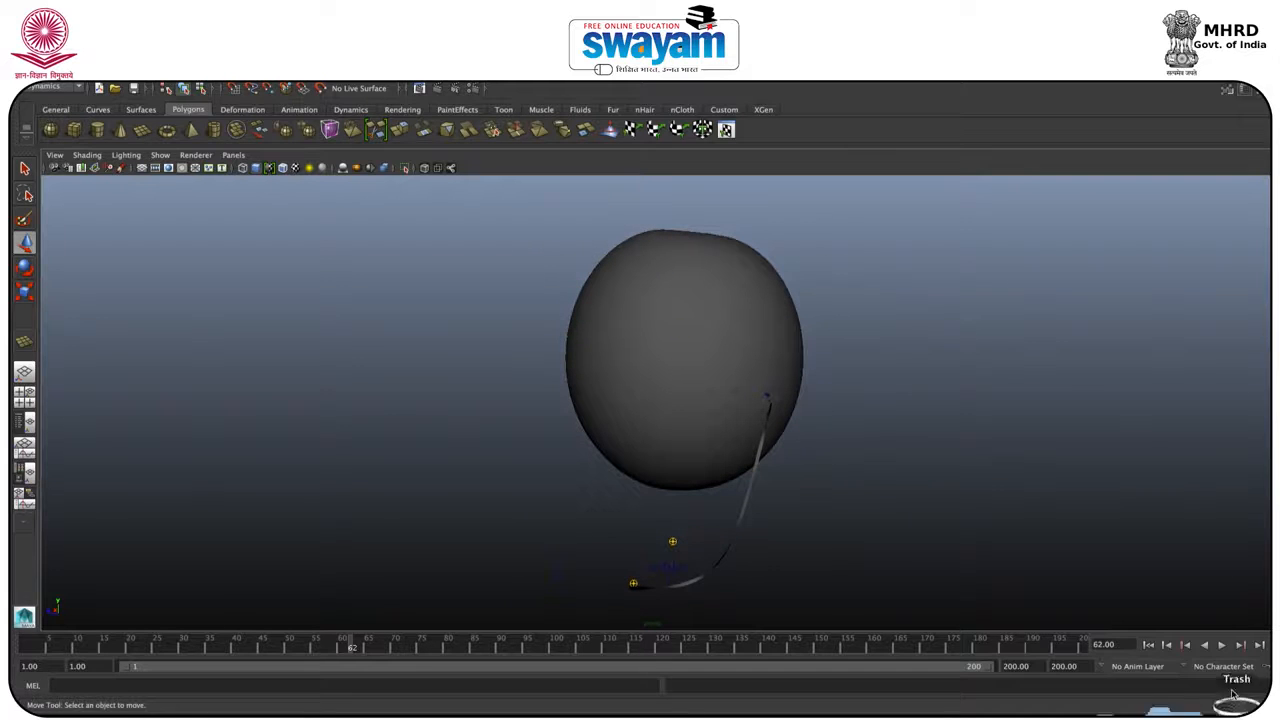
# Rewind the simulation, play it to frame 134 and inspect the lifted balloon and its tether from another angle.
pyautogui.click(1149, 645)
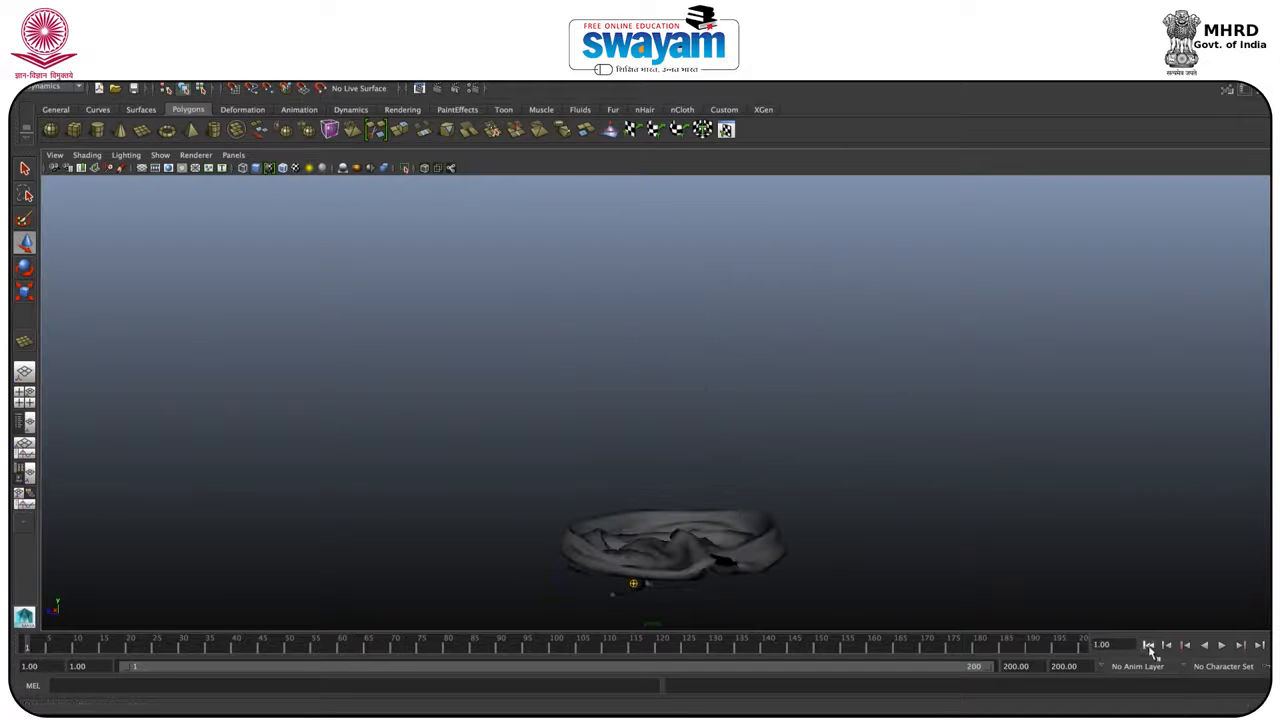
pyautogui.click(1222, 647)
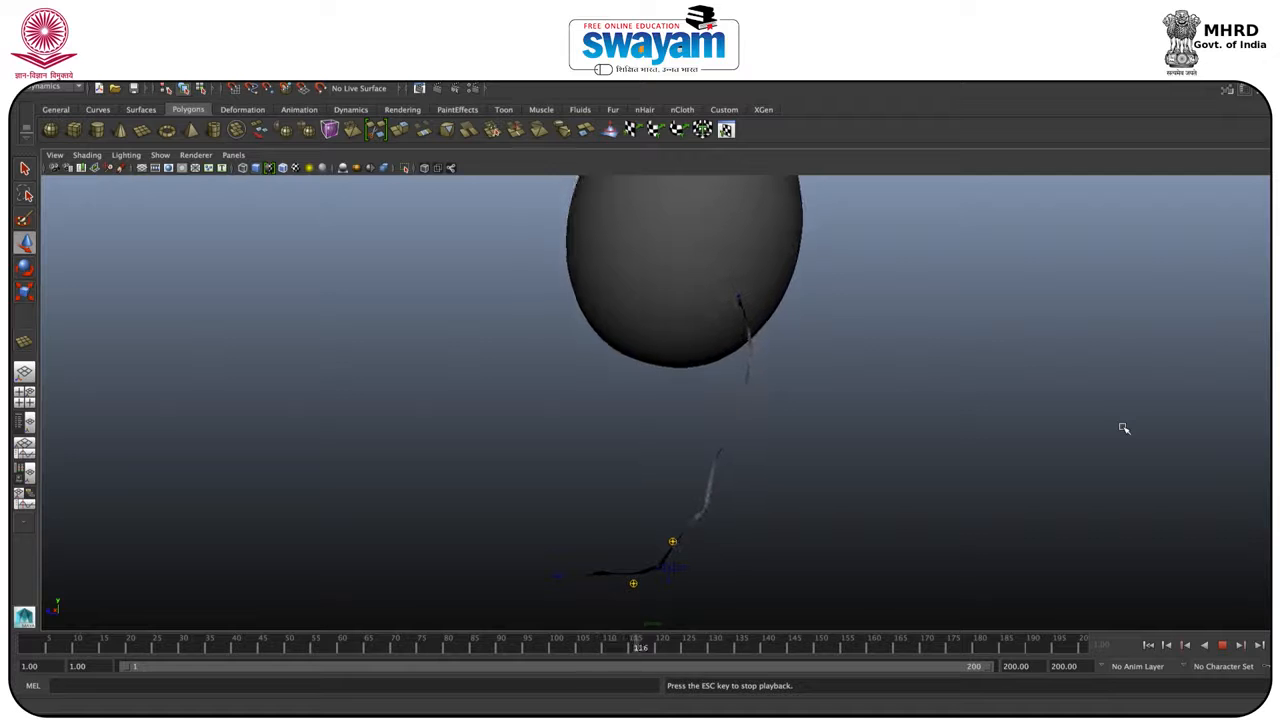
pyautogui.click(1223, 645)
pyautogui.keyDown('alt'); pyautogui.moveTo(772, 438); pyautogui.dragTo(889, 486); pyautogui.keyUp('alt')
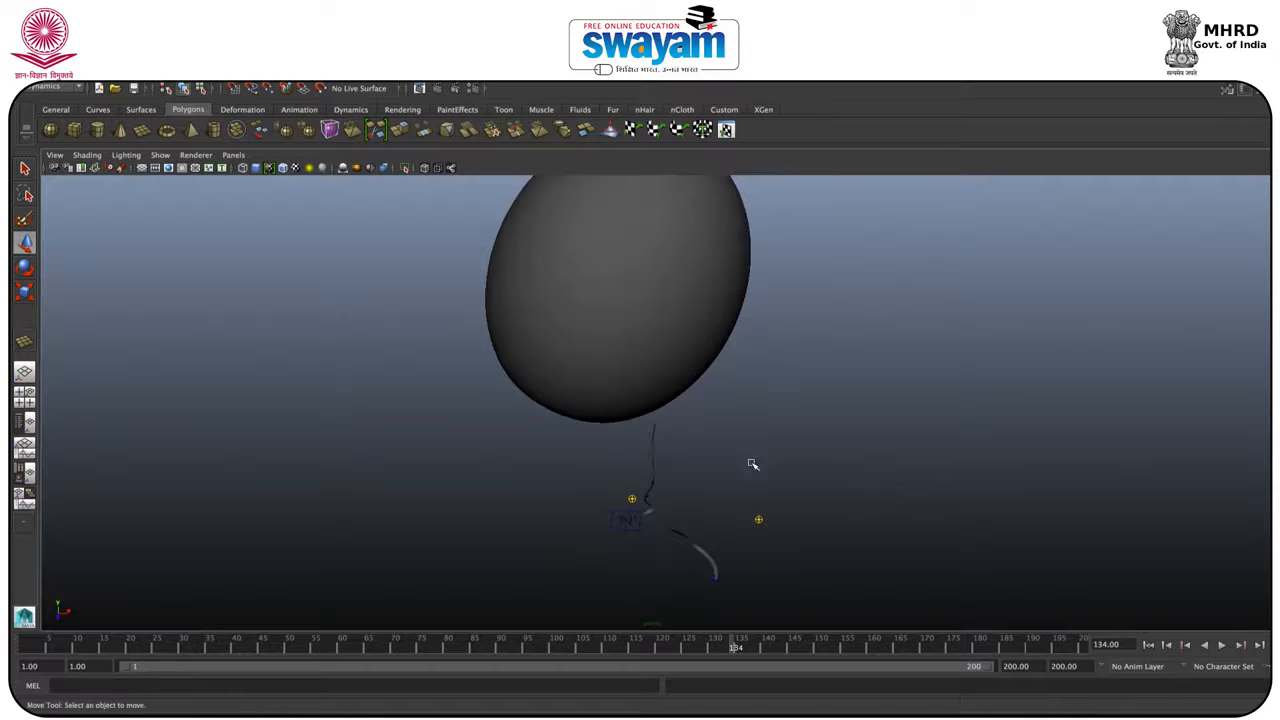
pyautogui.keyDown('alt'); pyautogui.moveTo(753, 464); pyautogui.dragTo(705, 437); pyautogui.keyUp('alt')
pyautogui.scroll(-5, 704, 436)
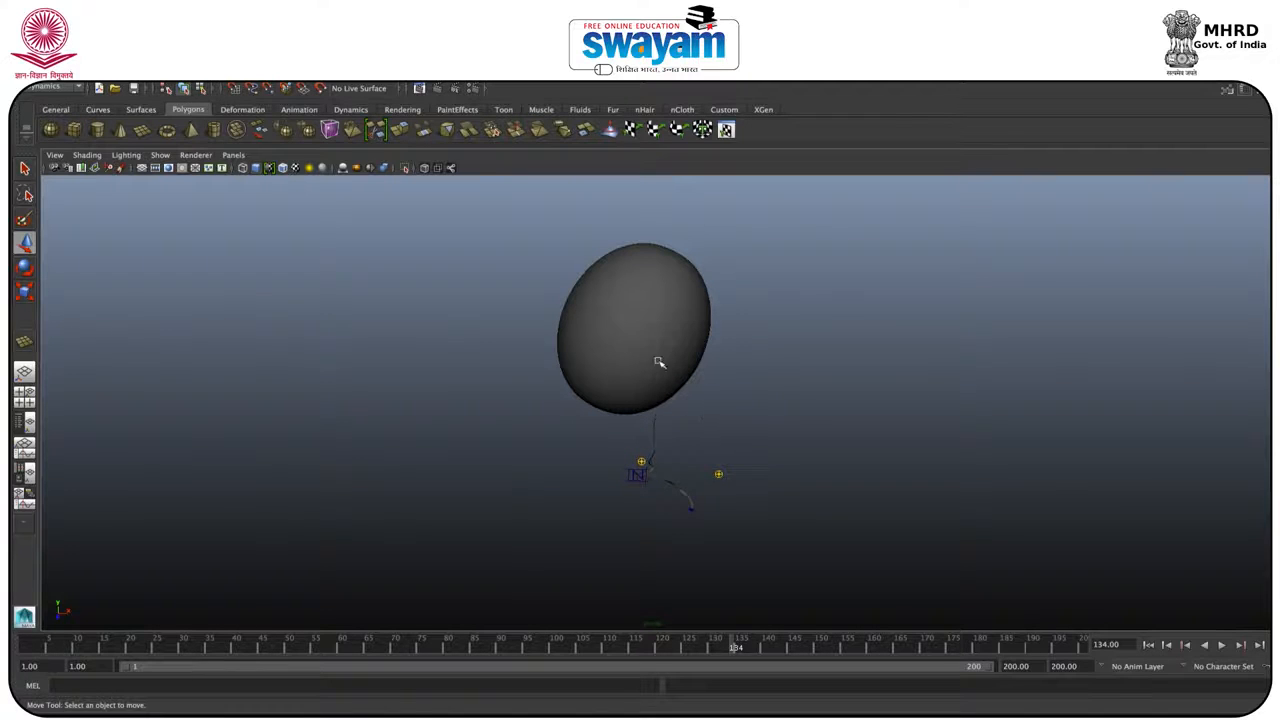
# Assign a new Blinn material to pSphere1 and show the sphere's attributes.
pyautogui.click(590, 318)
pyautogui.moveTo(590, 318); pyautogui.dragTo(583, 588, button='right')
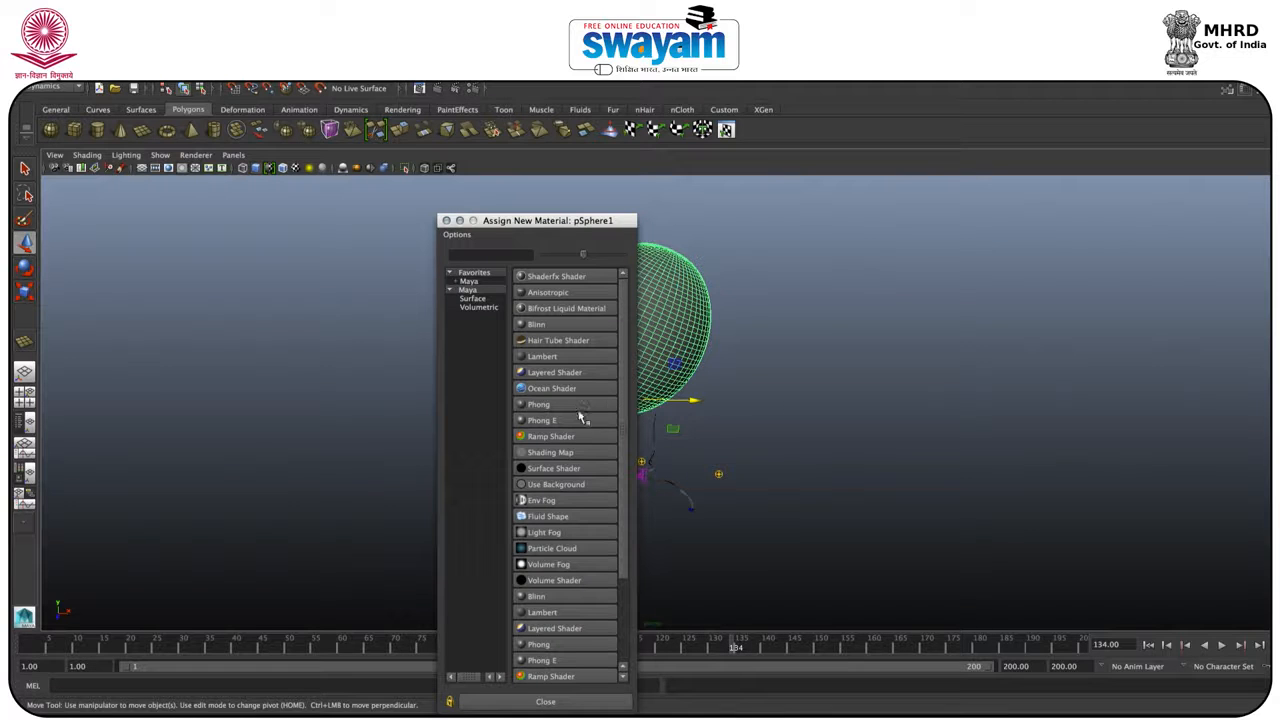
pyautogui.click(543, 326)
pyautogui.keyDown('alt'); pyautogui.moveTo(657, 377); pyautogui.dragTo(630, 362); pyautogui.keyUp('alt')
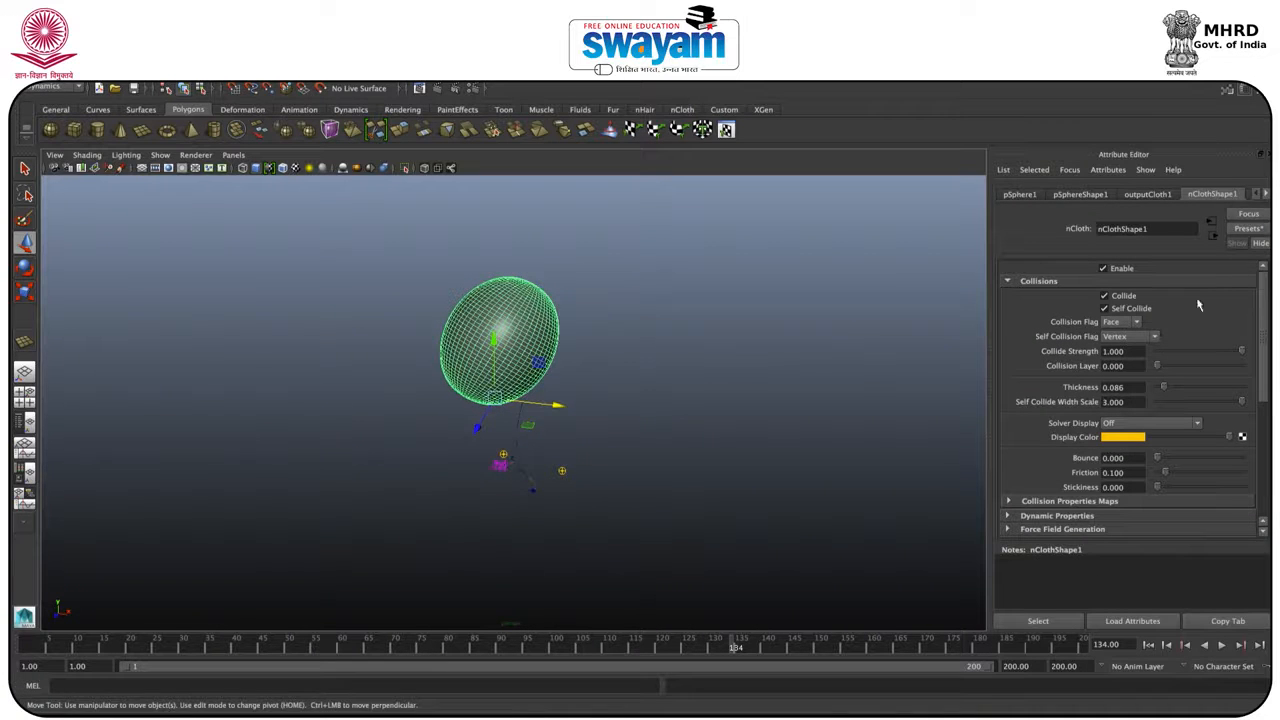
# Look through the sphere's connected nodes, up to nucleus1, for the material settings.
pyautogui.click(1265, 194)
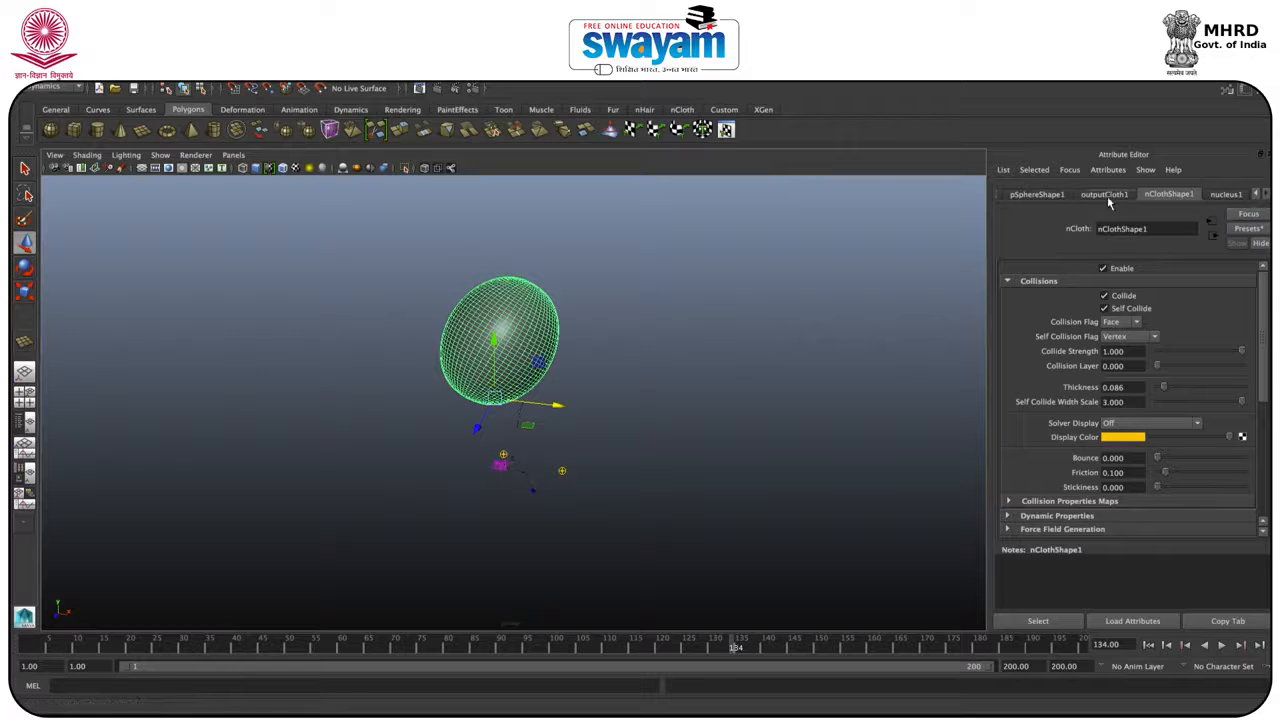
pyautogui.click(1255, 195)
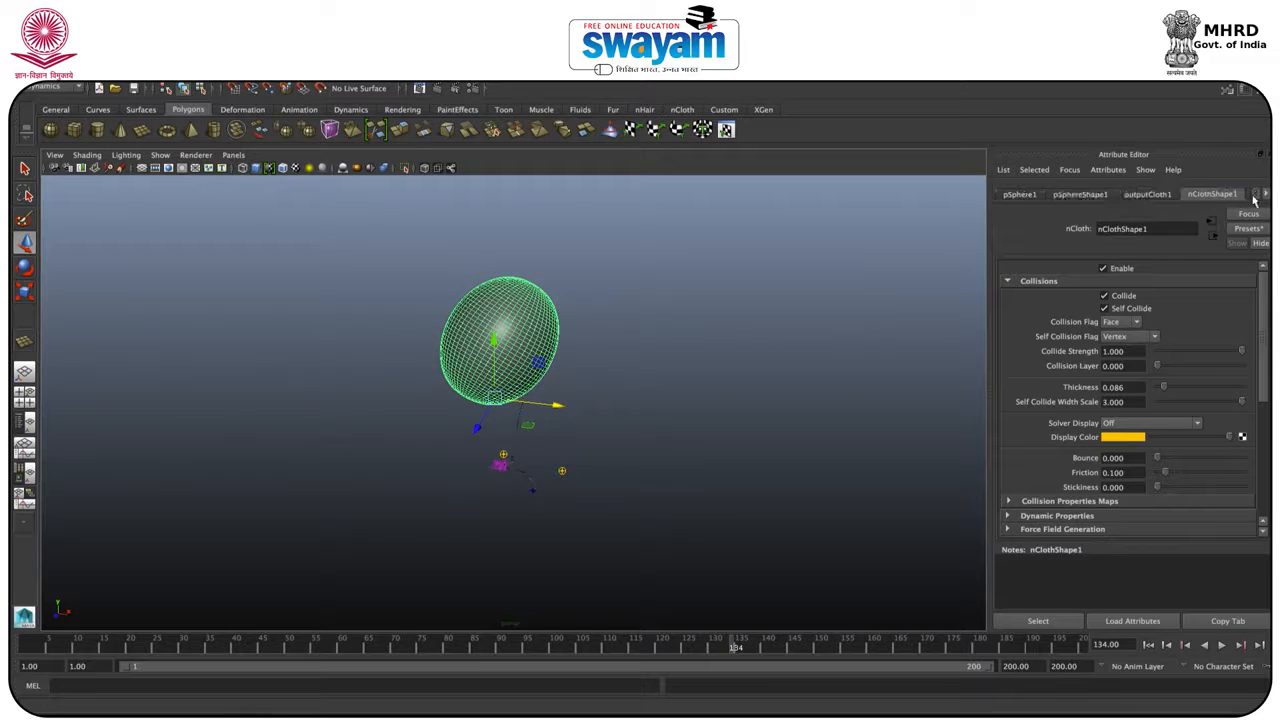
pyautogui.click(1266, 197)
pyautogui.click(1240, 194)
# Assign another new Blinn material to pSphere1, set its color to blue and inspect the deselected balloon.
pyautogui.moveTo(467, 351); pyautogui.dragTo(492, 620, button='right')
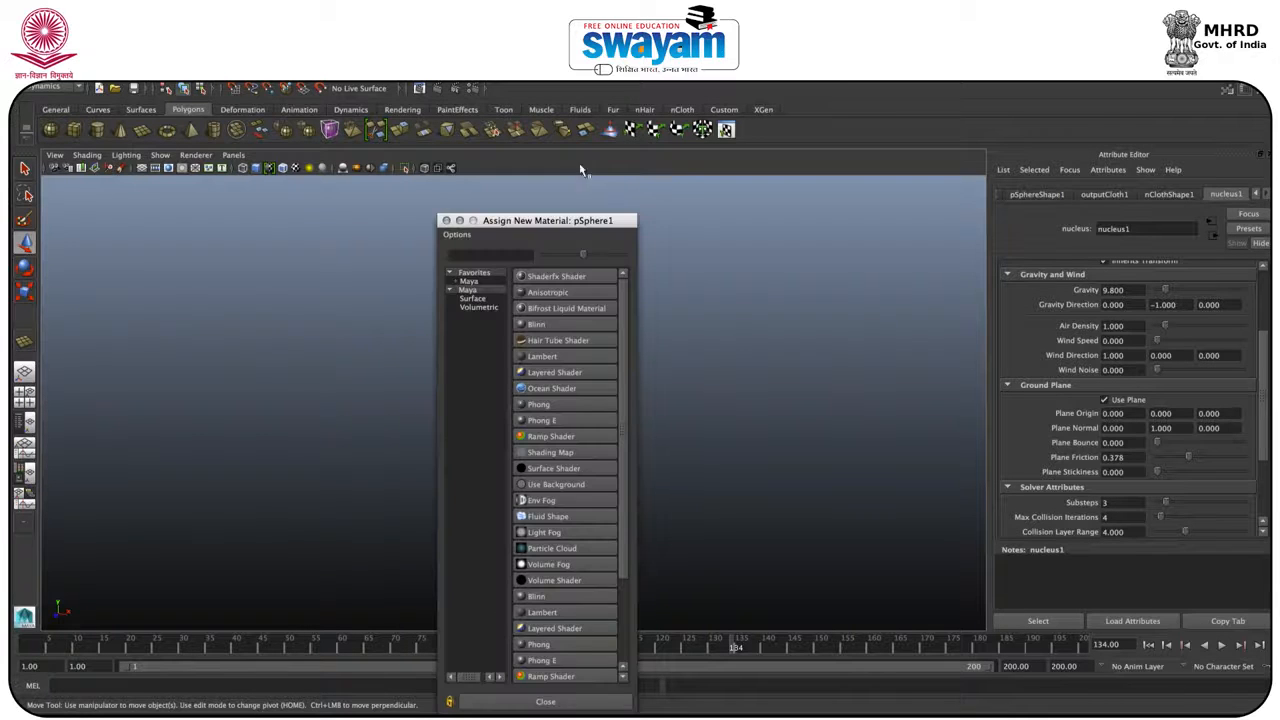
pyautogui.click(538, 324)
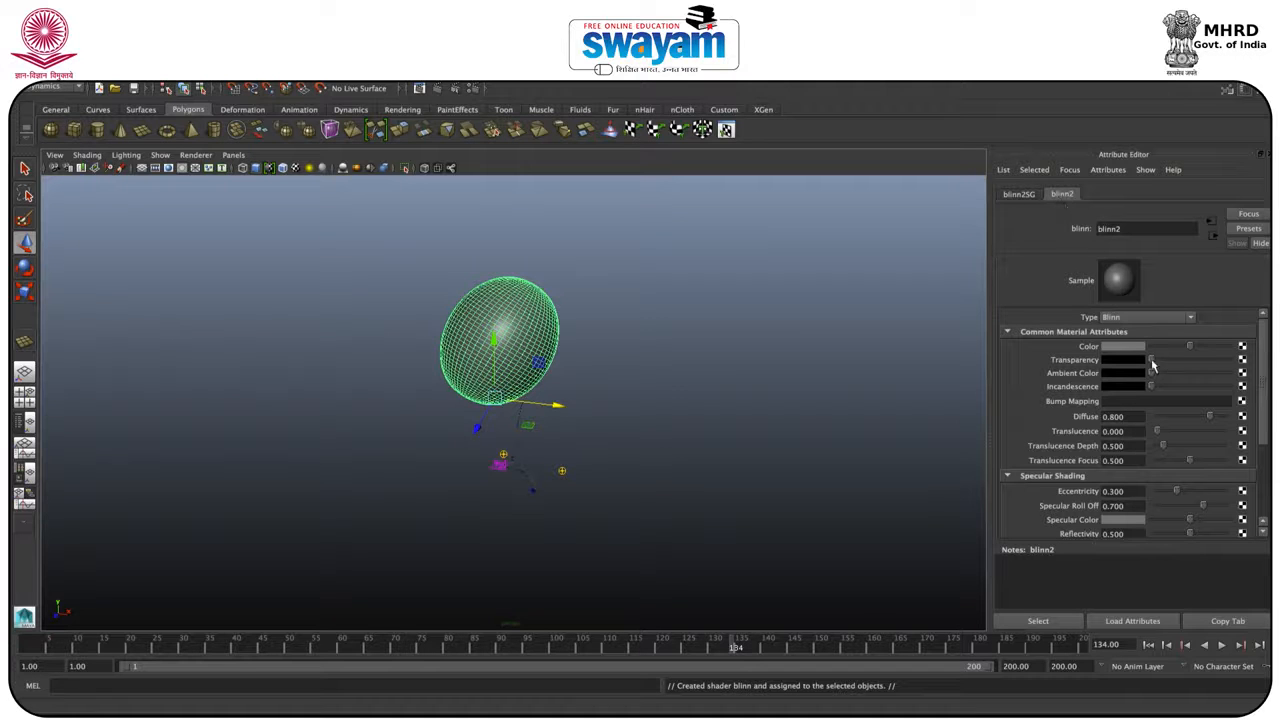
pyautogui.click(1135, 347)
pyautogui.moveTo(1123, 363); pyautogui.dragTo(1193, 360)
pyautogui.click(797, 364)
pyautogui.scroll(-3, 544, 301)
pyautogui.scroll(7, 512, 319)
pyautogui.keyDown('alt'); pyautogui.moveTo(506, 338); pyautogui.dragTo(438, 350); pyautogui.keyUp('alt')
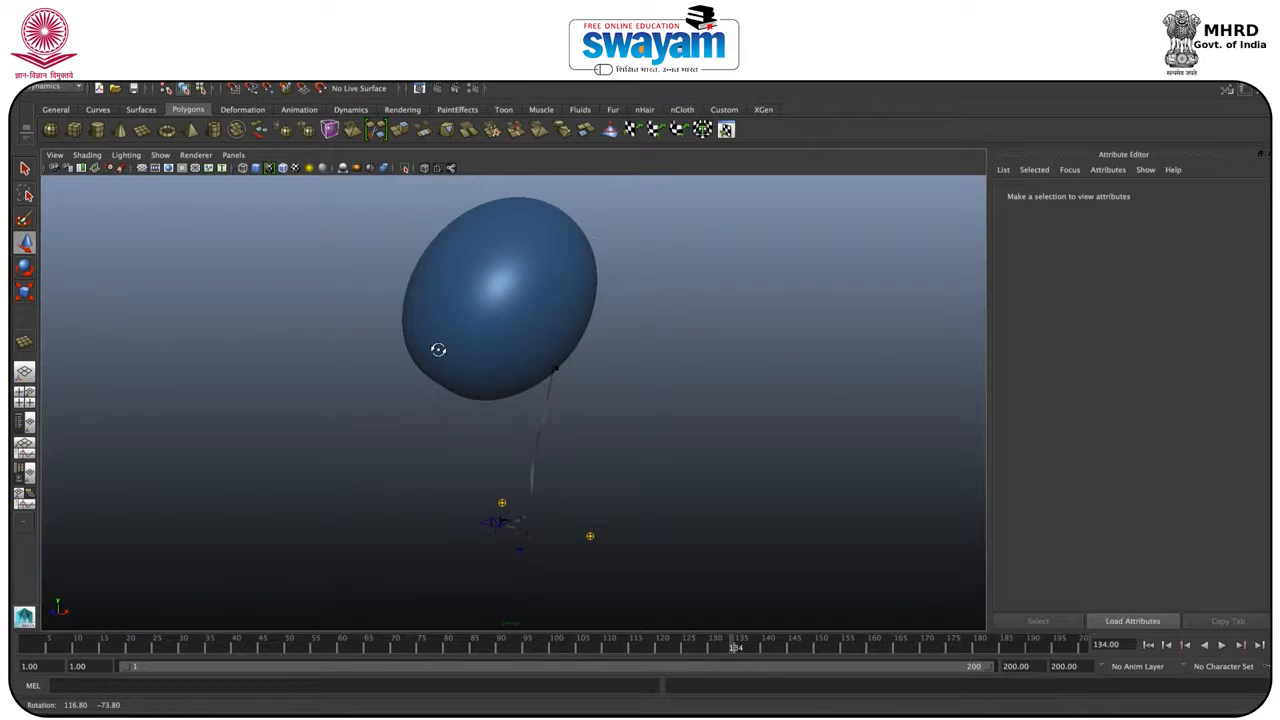
pyautogui.scroll(3, 457, 353)
pyautogui.scroll(-1, 463, 370)
pyautogui.scroll(-3, 464, 371)
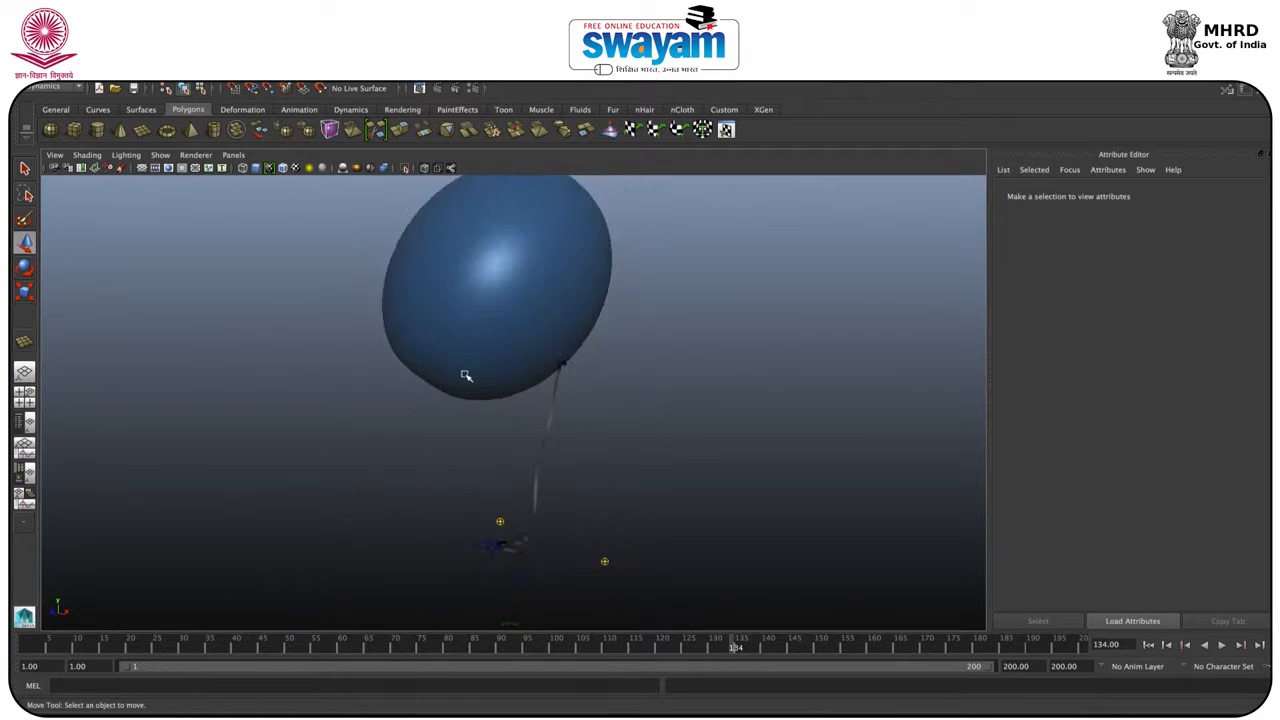